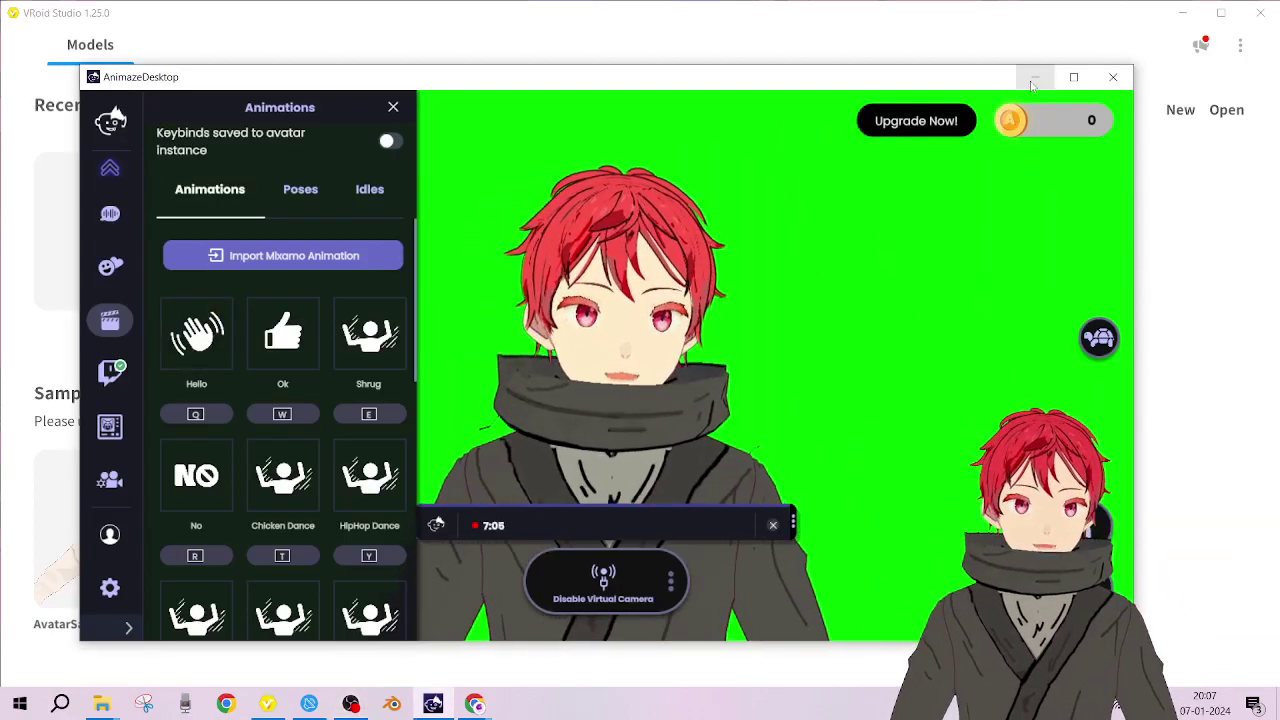
- Minimize AnimazeDesktop and pick the AvatarSample_C sample model in VRoid Studio
{"action": "left_click", "coordinate": [1034, 78]}
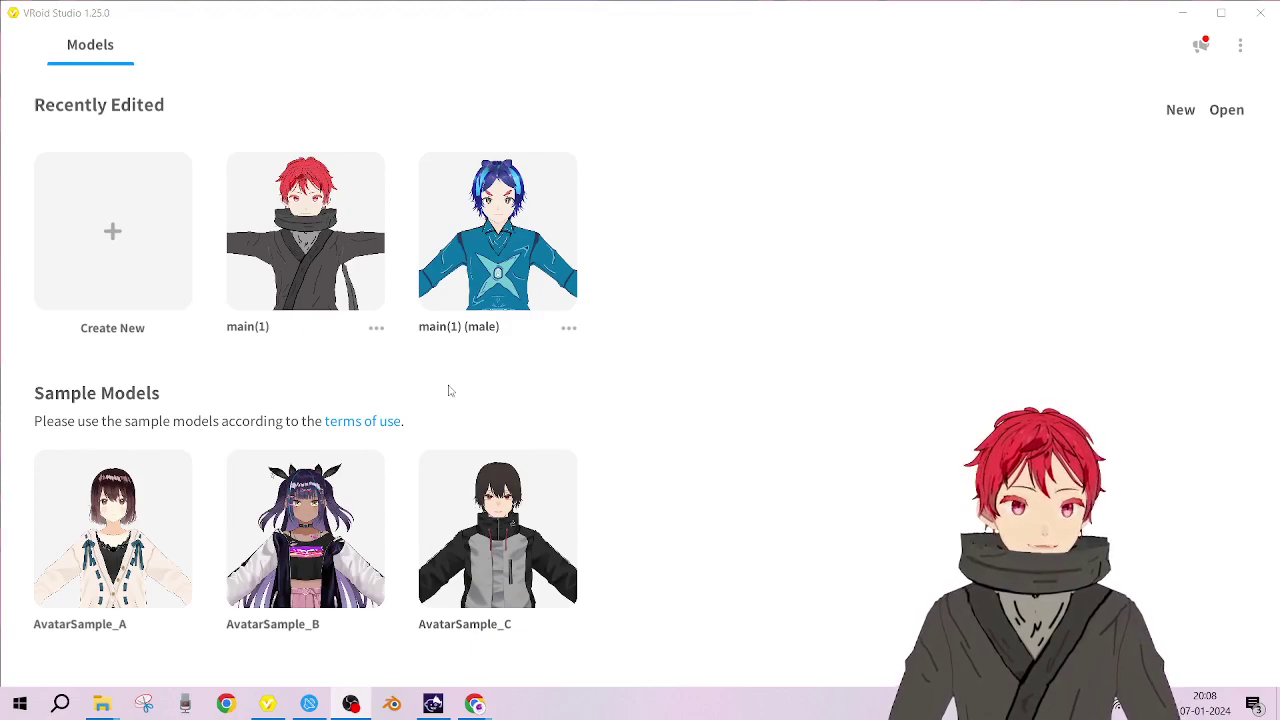
{"action": "left_click", "coordinate": [391, 385]}
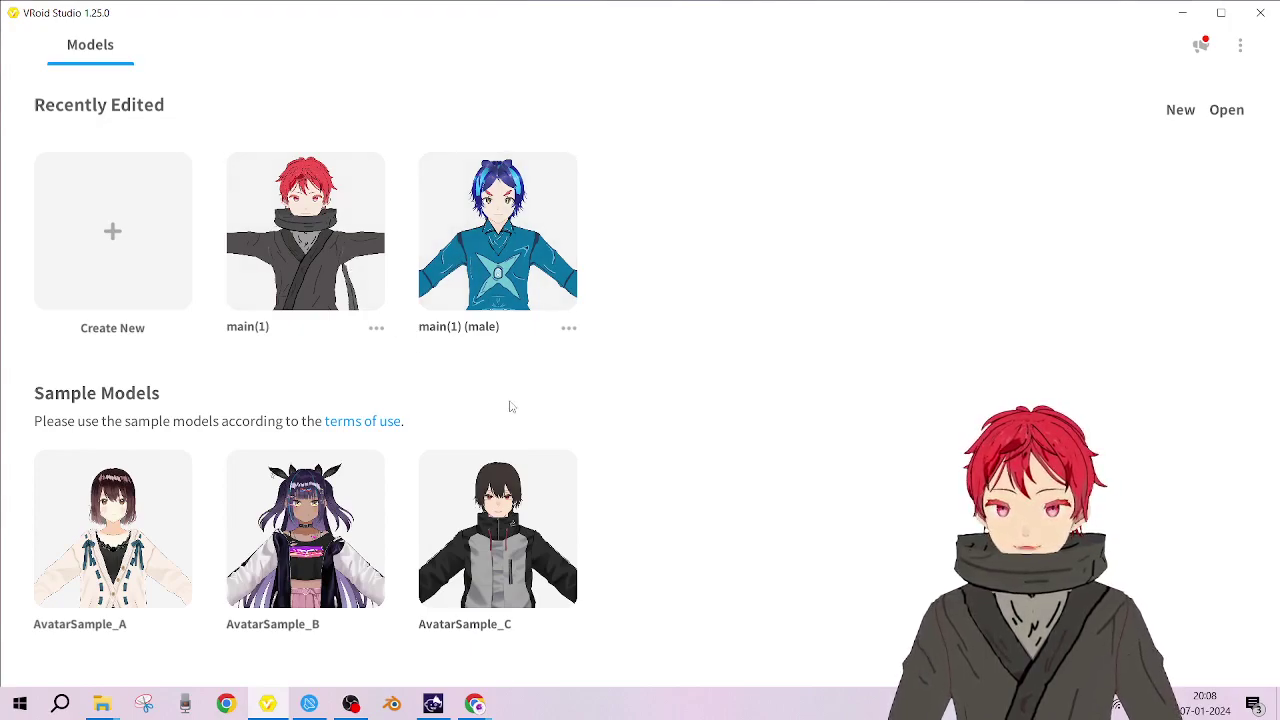
{"action": "left_click", "coordinate": [534, 543]}
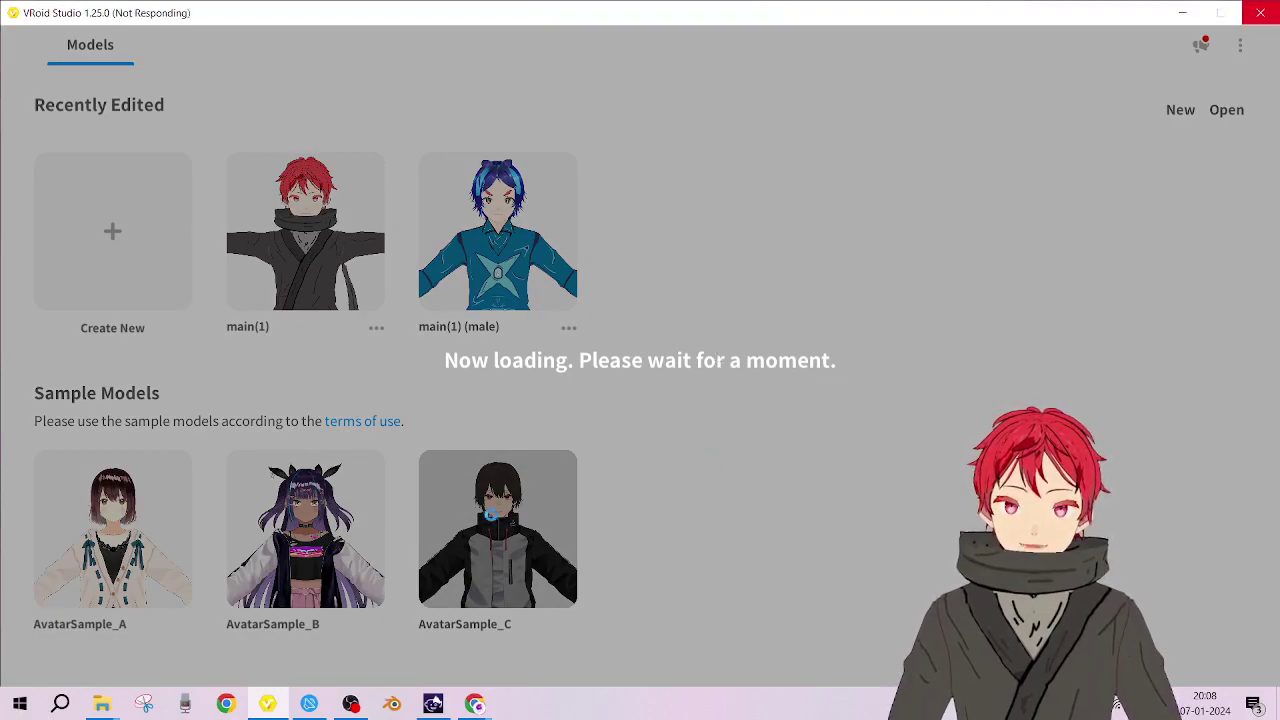
- Let AvatarSample_C load, zoom toward the avatar, and bring up the export options
{"action": "left_click", "coordinate": [352, 705]}
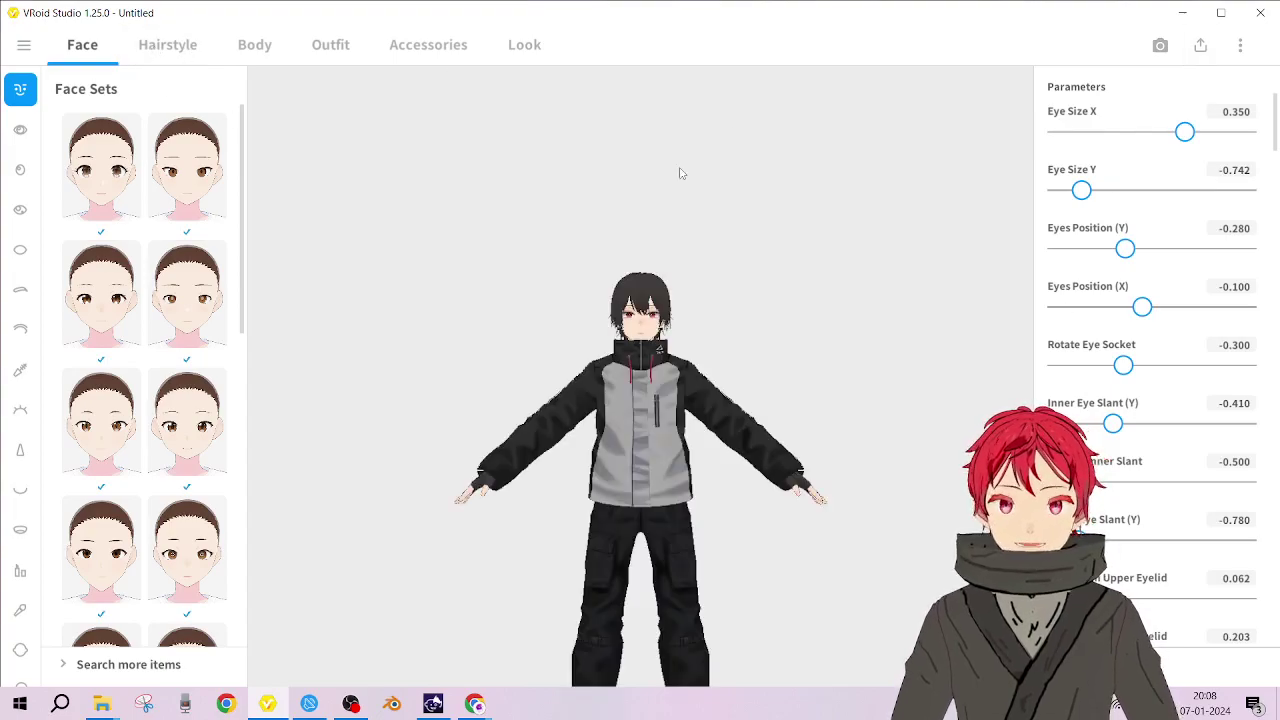
{"action": "scroll", "coordinate": [720, 390], "scroll_direction": "up", "scroll_amount": 4}
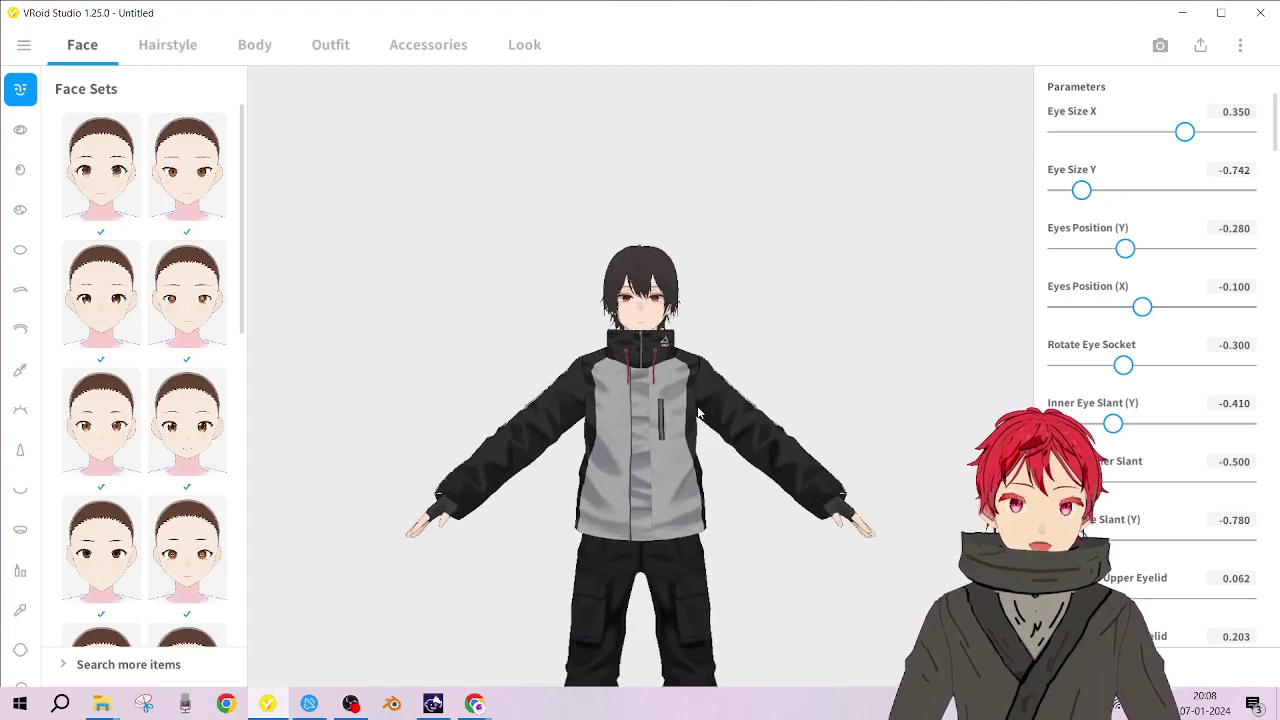
{"action": "scroll", "coordinate": [697, 406], "scroll_direction": "up", "scroll_amount": 3}
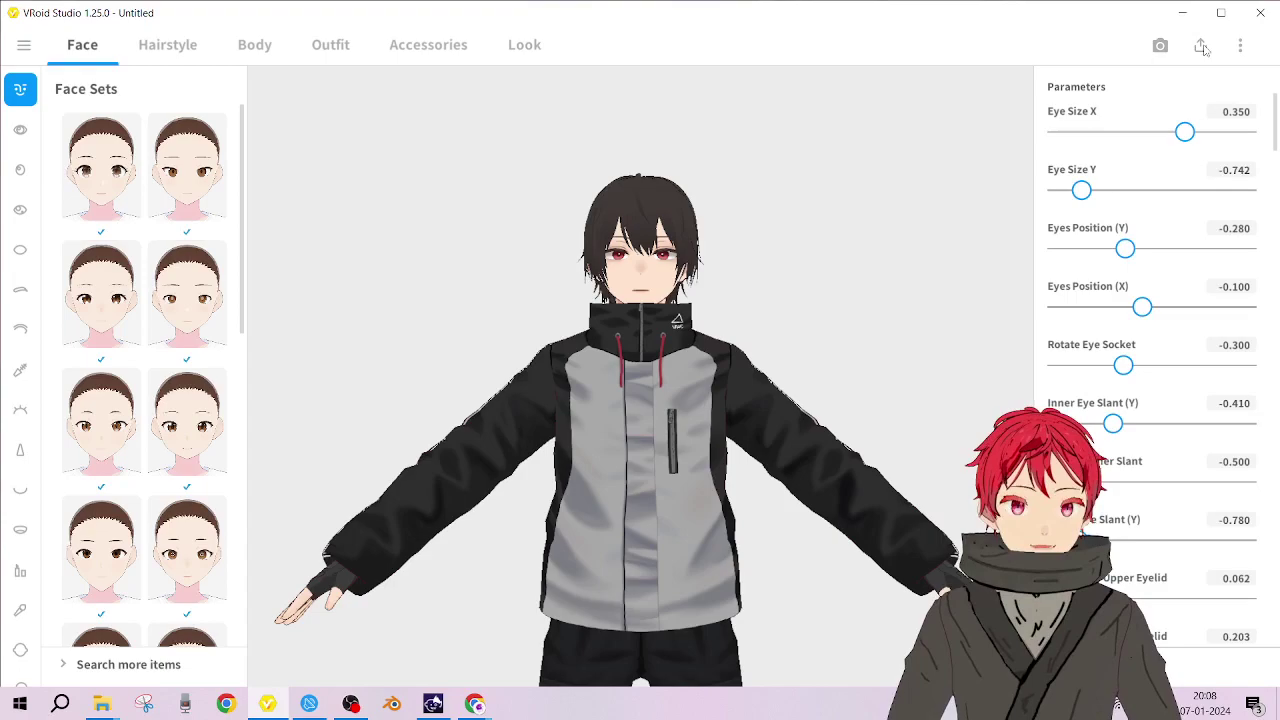
{"action": "left_click", "coordinate": [1201, 47]}
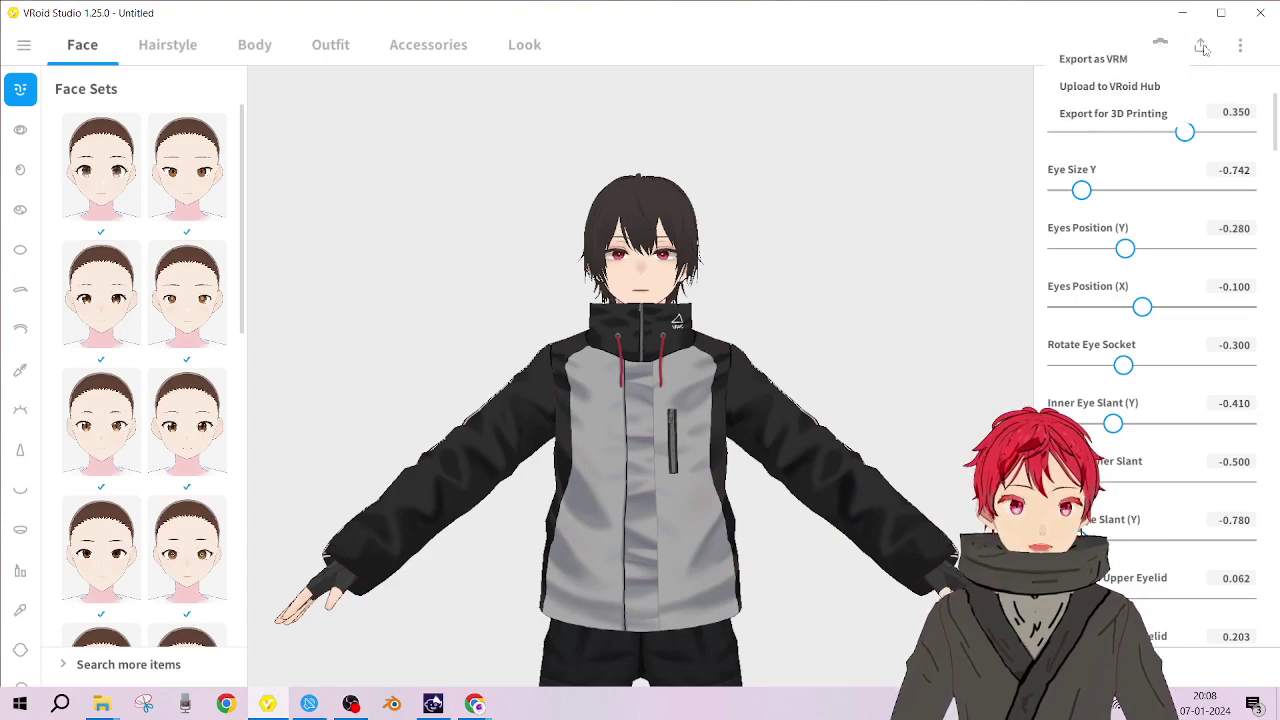
- Choose Export as VRM for the AvatarSample_C avatar
{"action": "left_click", "coordinate": [1128, 66]}
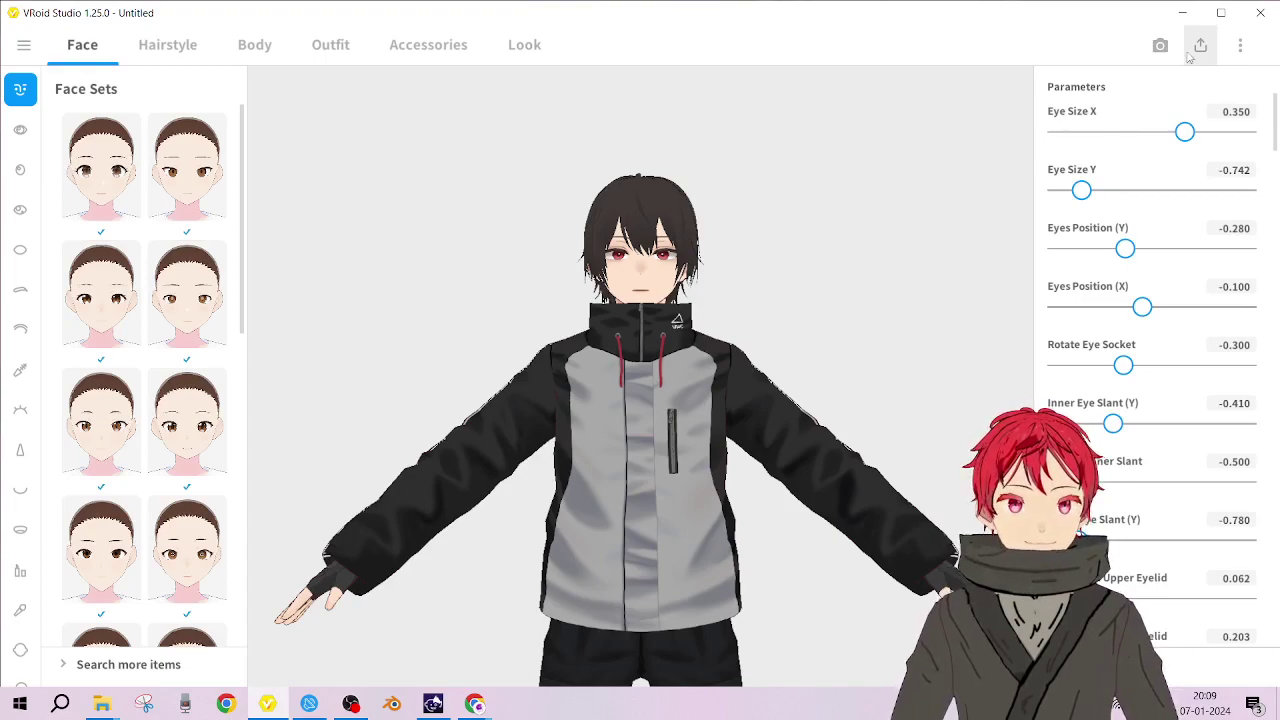
{"action": "left_click", "coordinate": [351, 704]}
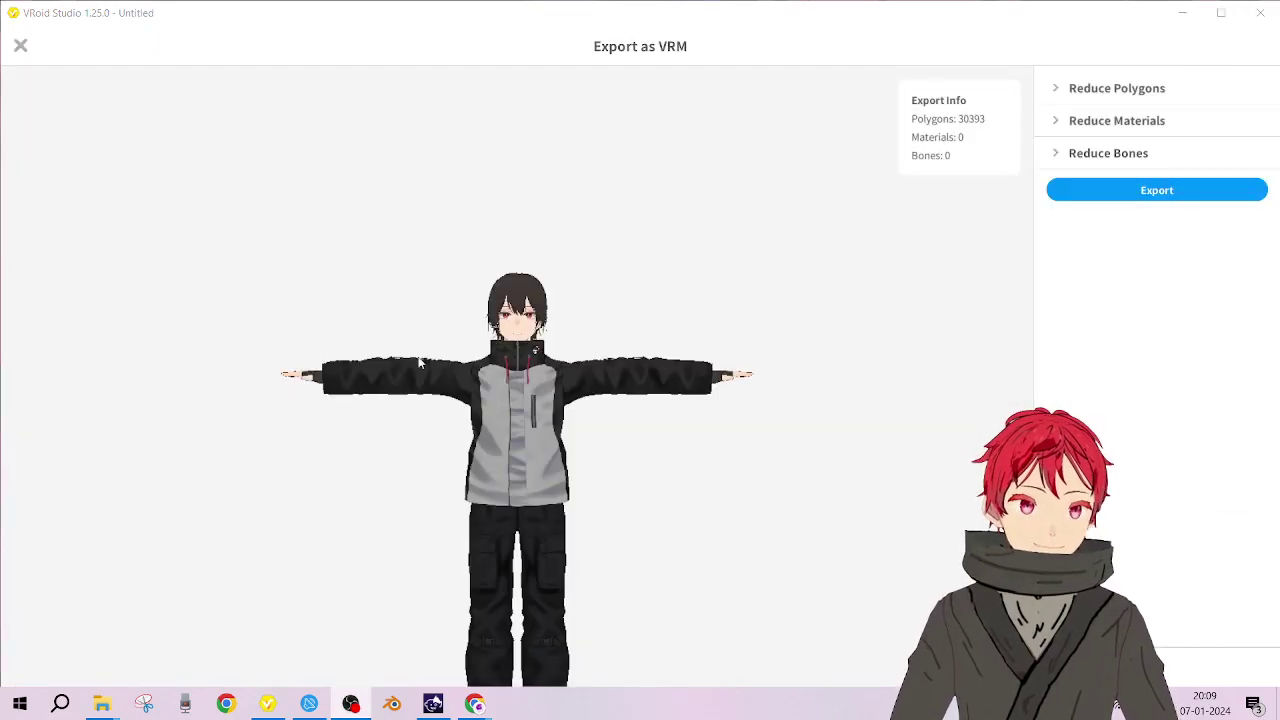
{"action": "left_click", "coordinate": [406, 245]}
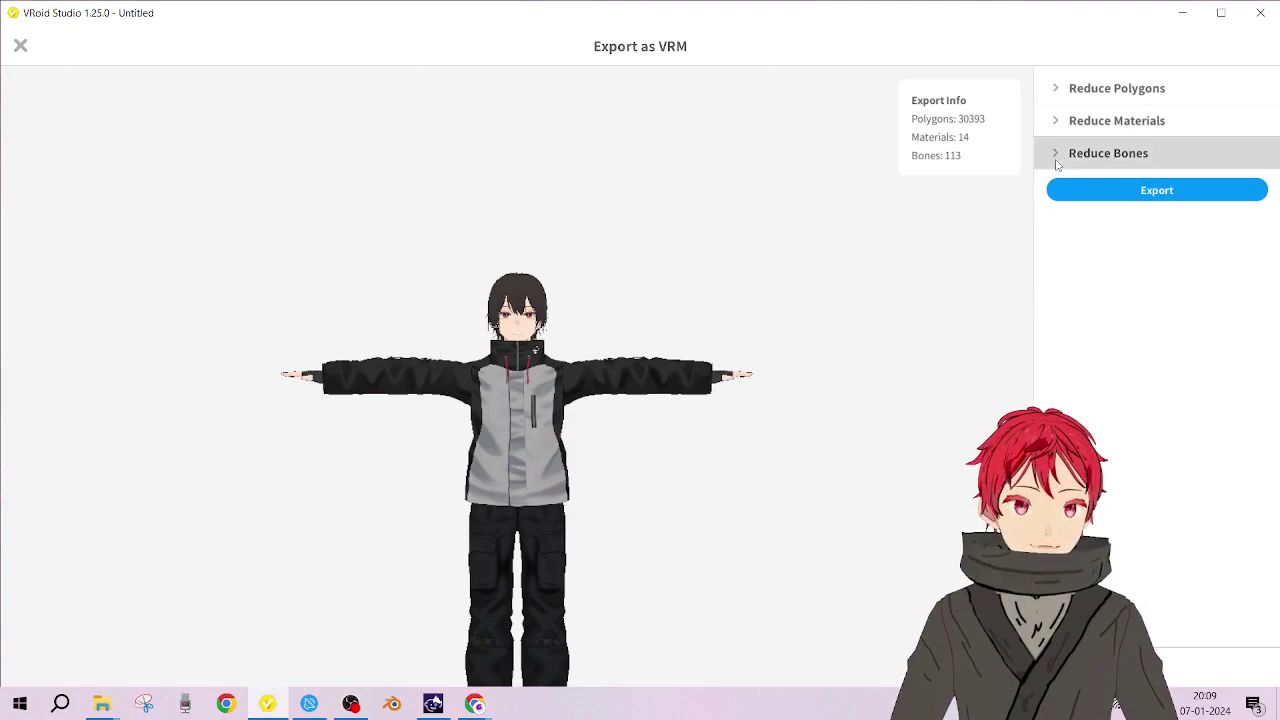
- Inspect the Reduce Bones and Reduce Polygons settings, leaving all reductions at 0
{"action": "left_click", "coordinate": [1056, 160]}
{"action": "left_click", "coordinate": [1058, 160]}
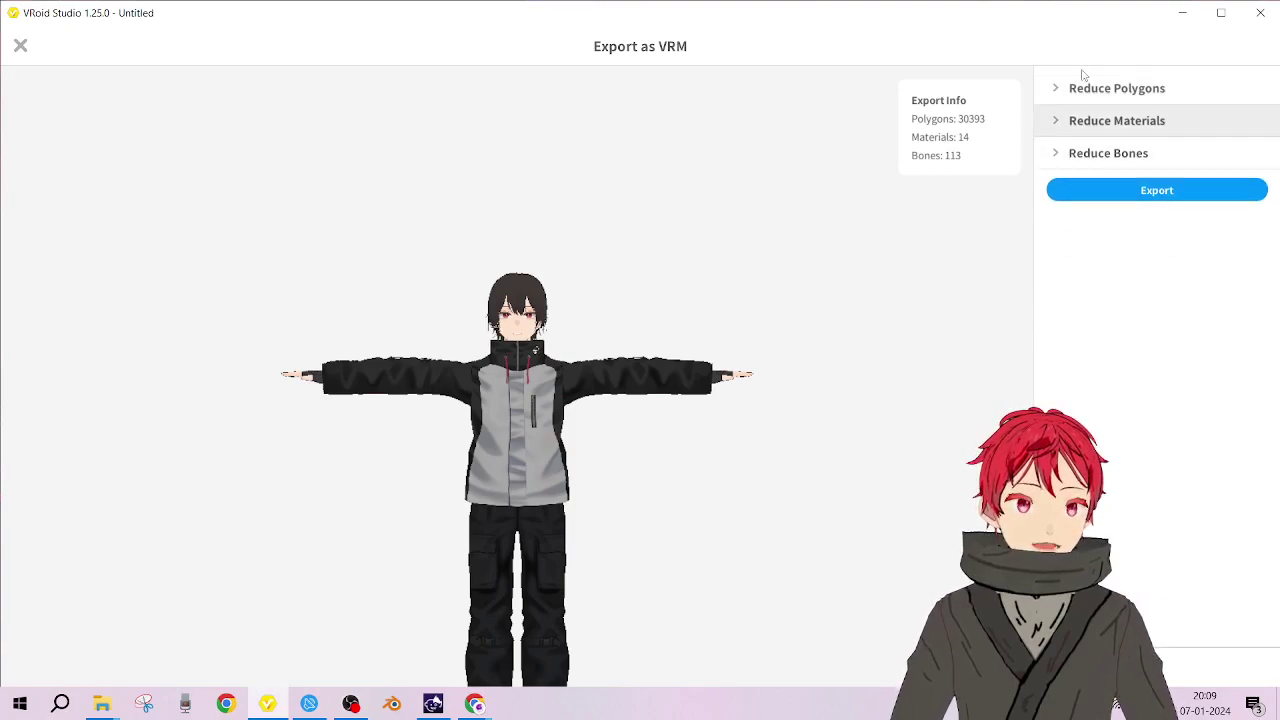
{"action": "left_click", "coordinate": [1057, 90]}
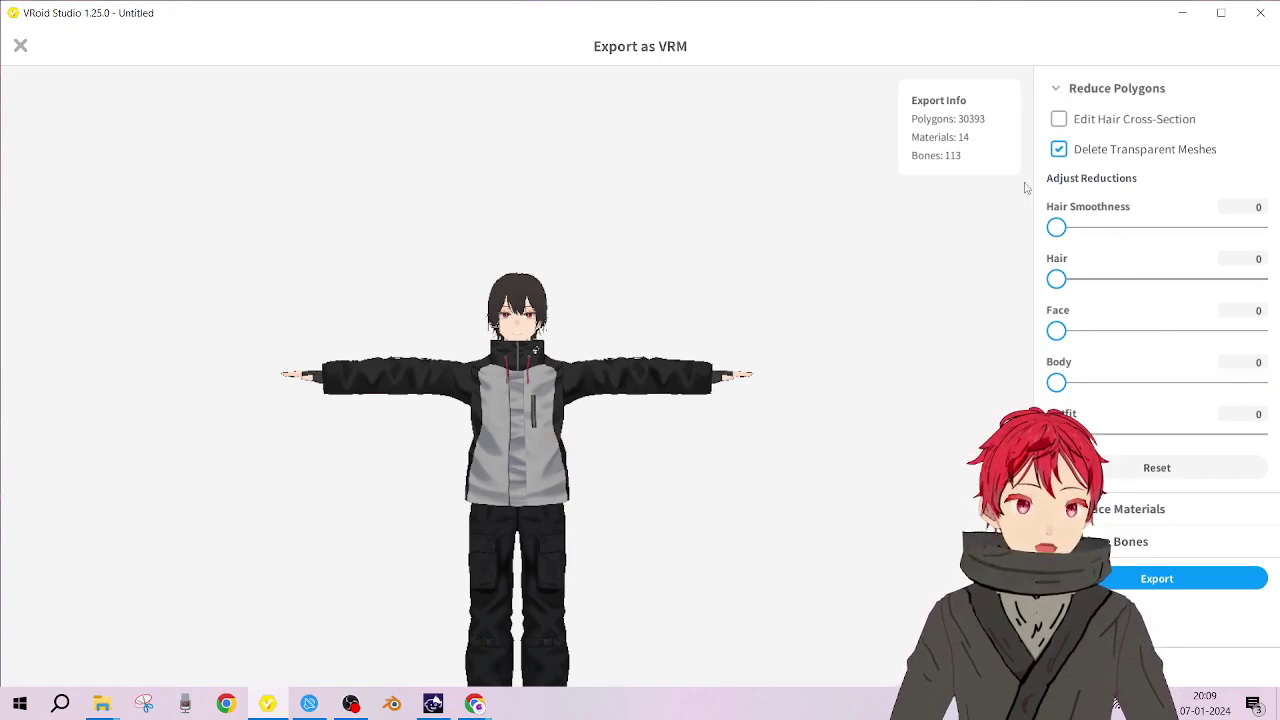
{"action": "left_click", "coordinate": [1057, 90]}
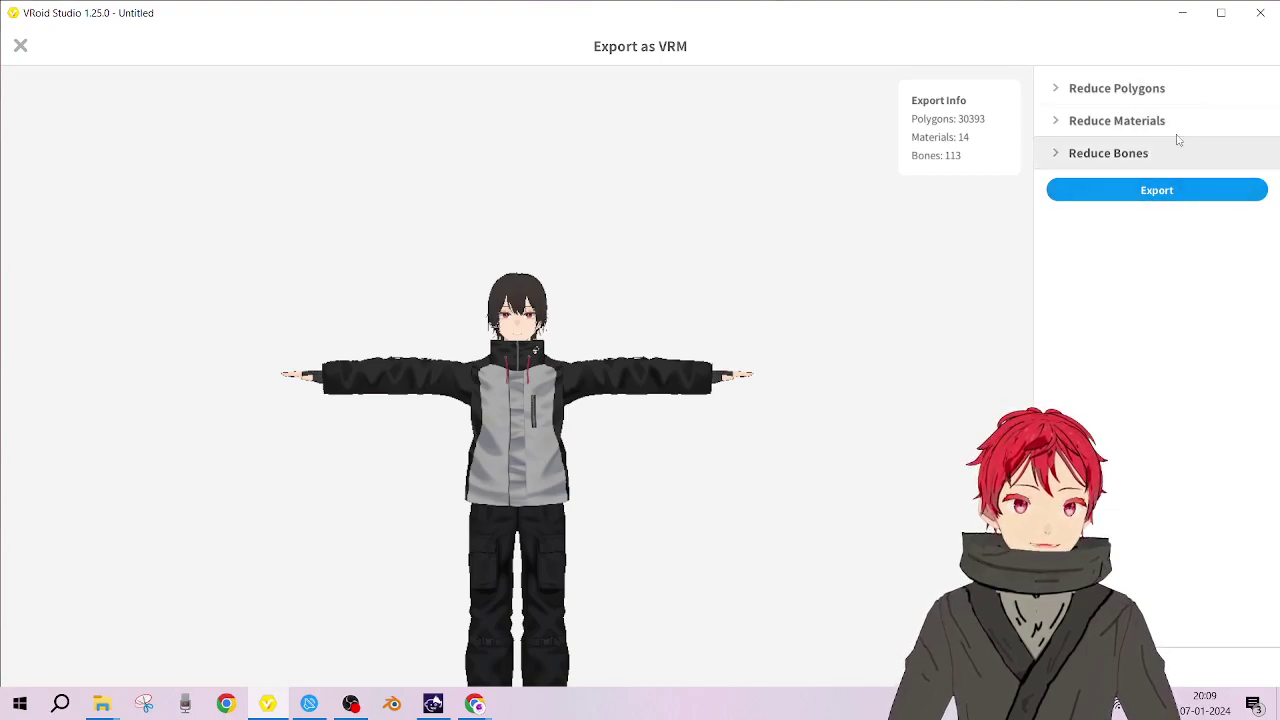
- Go through the VRM 0.0 export settings and confirm the export
{"action": "left_click", "coordinate": [1175, 192]}
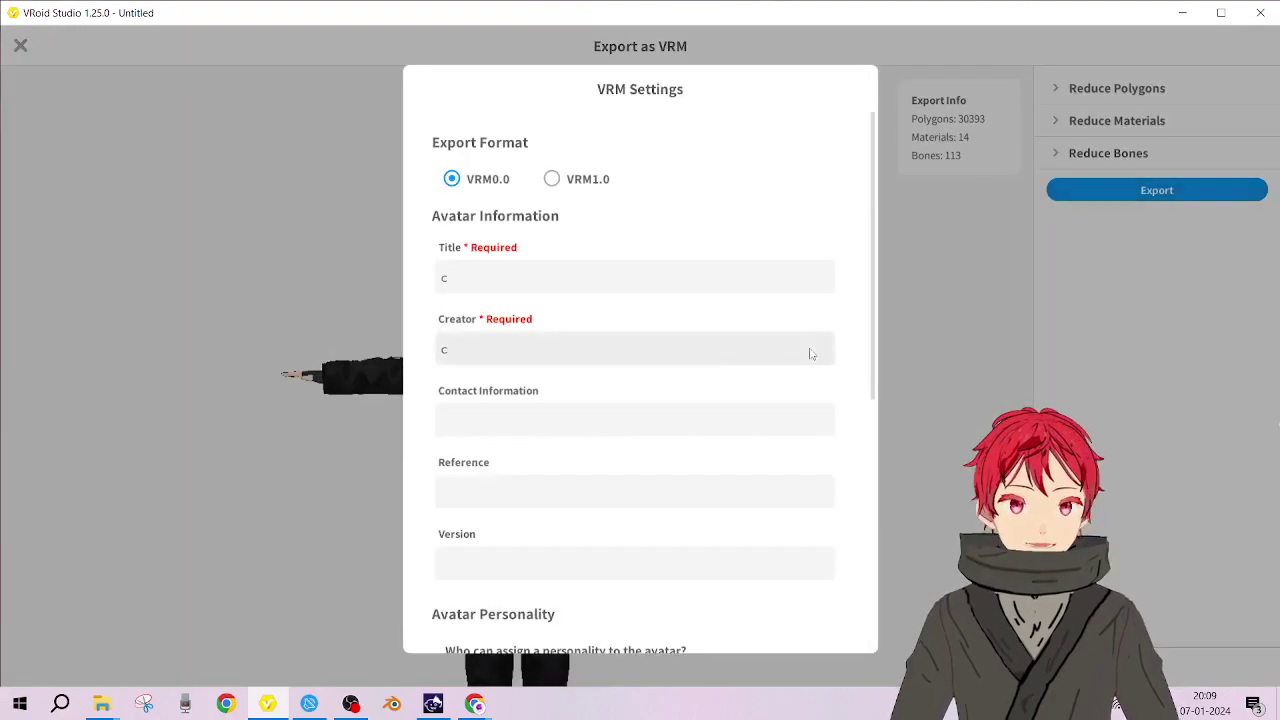
{"action": "left_click", "coordinate": [562, 286]}
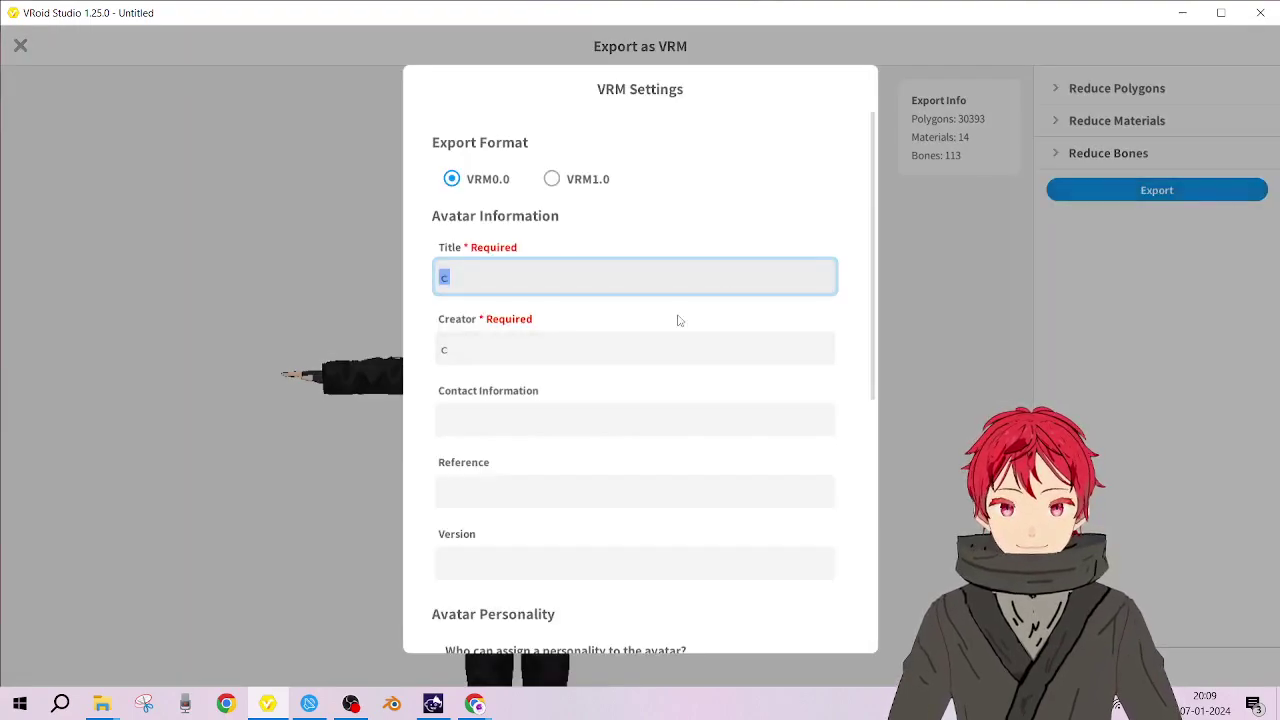
{"action": "scroll", "coordinate": [689, 478], "scroll_direction": "down", "scroll_amount": 3}
{"action": "scroll", "coordinate": [697, 554], "scroll_direction": "down", "scroll_amount": 1}
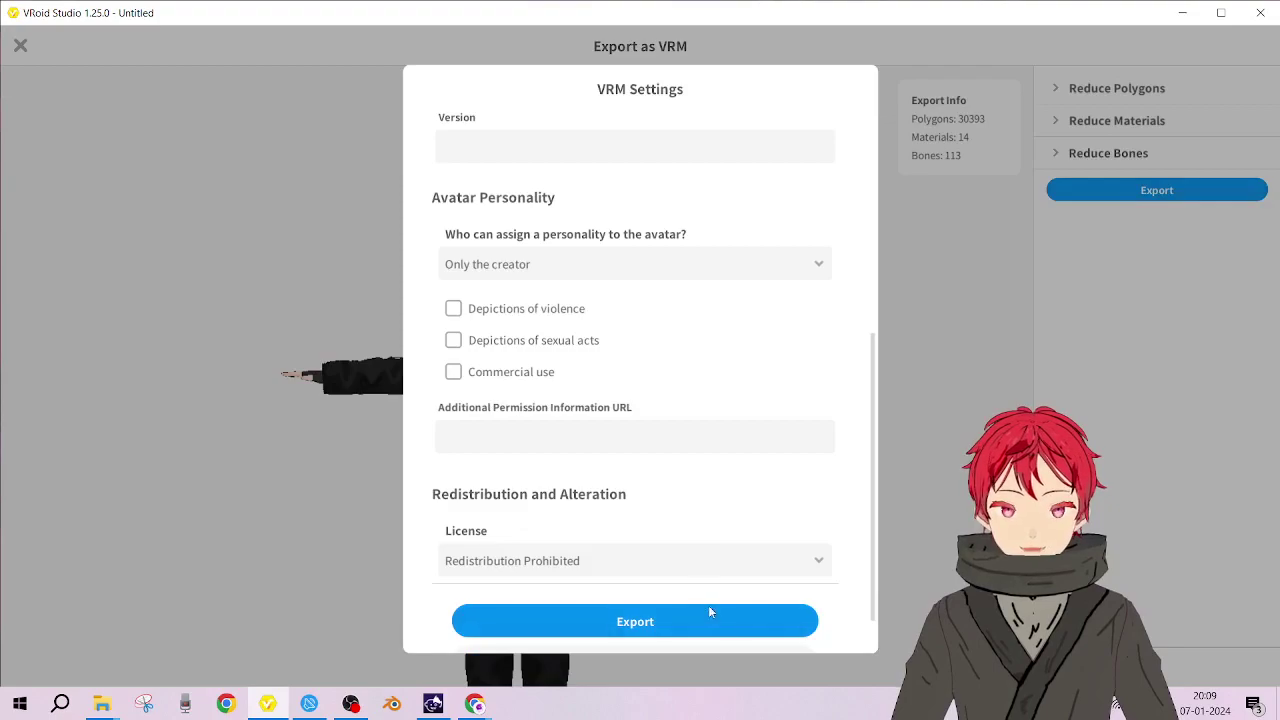
{"action": "scroll", "coordinate": [708, 605], "scroll_direction": "down", "scroll_amount": 1}
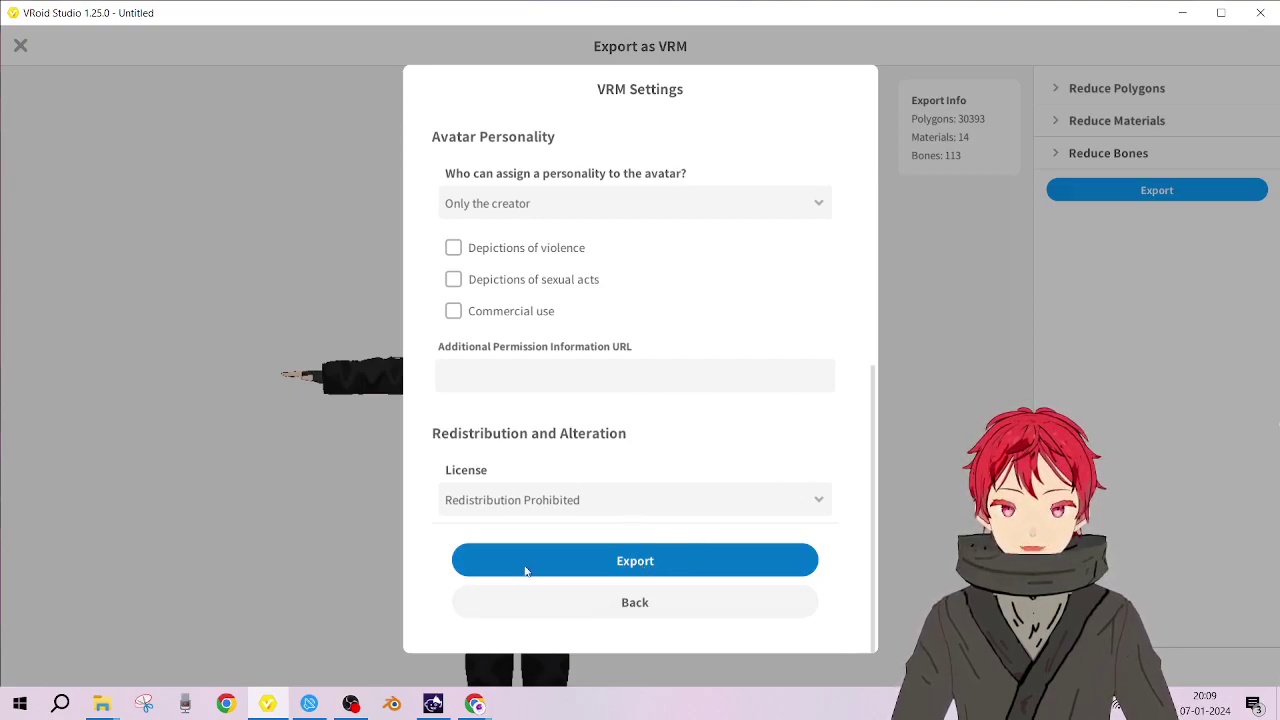
{"action": "left_click", "coordinate": [588, 571]}
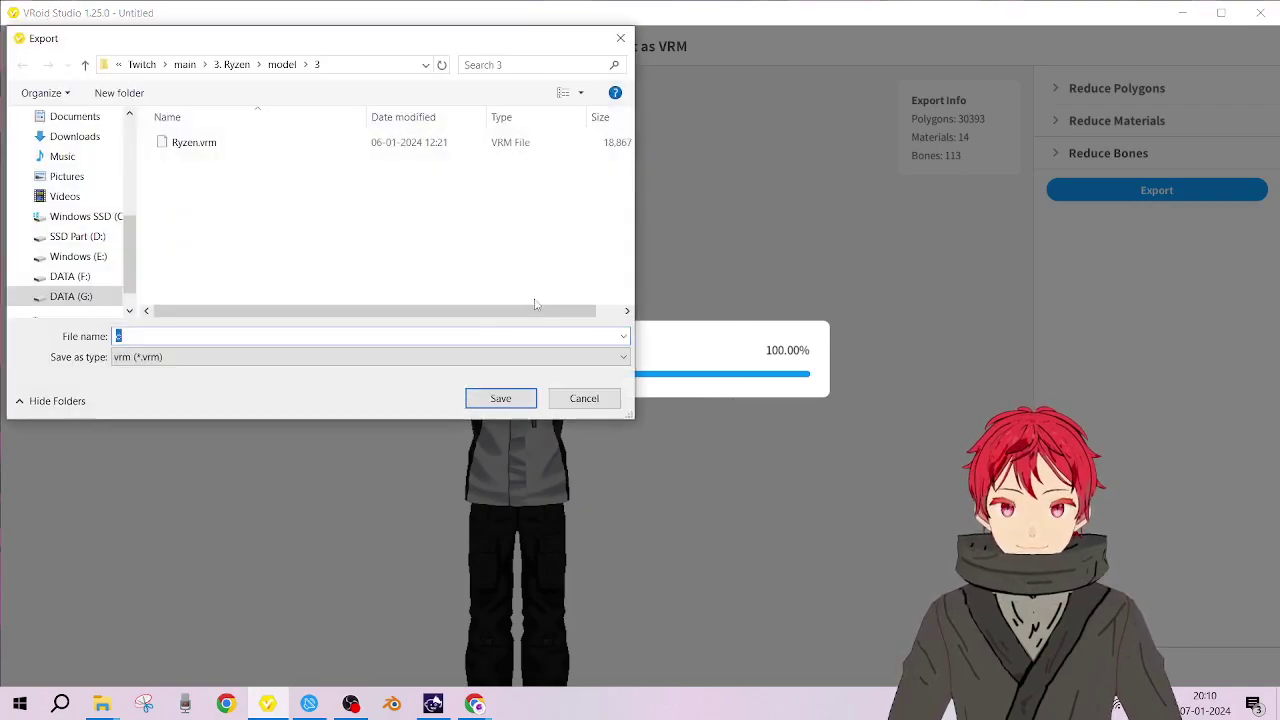
- Save the VRM file as 3 in the Downloads folder
{"action": "left_click", "coordinate": [80, 137]}
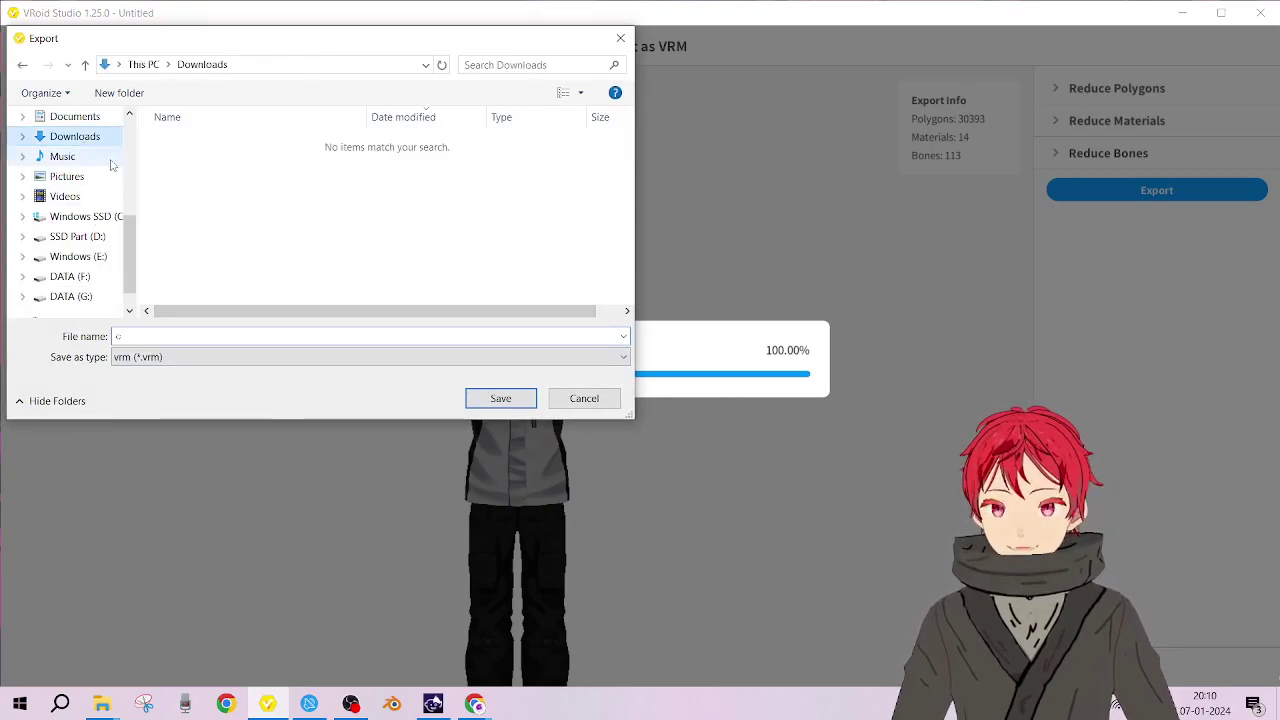
{"action": "double_click", "coordinate": [283, 335]}
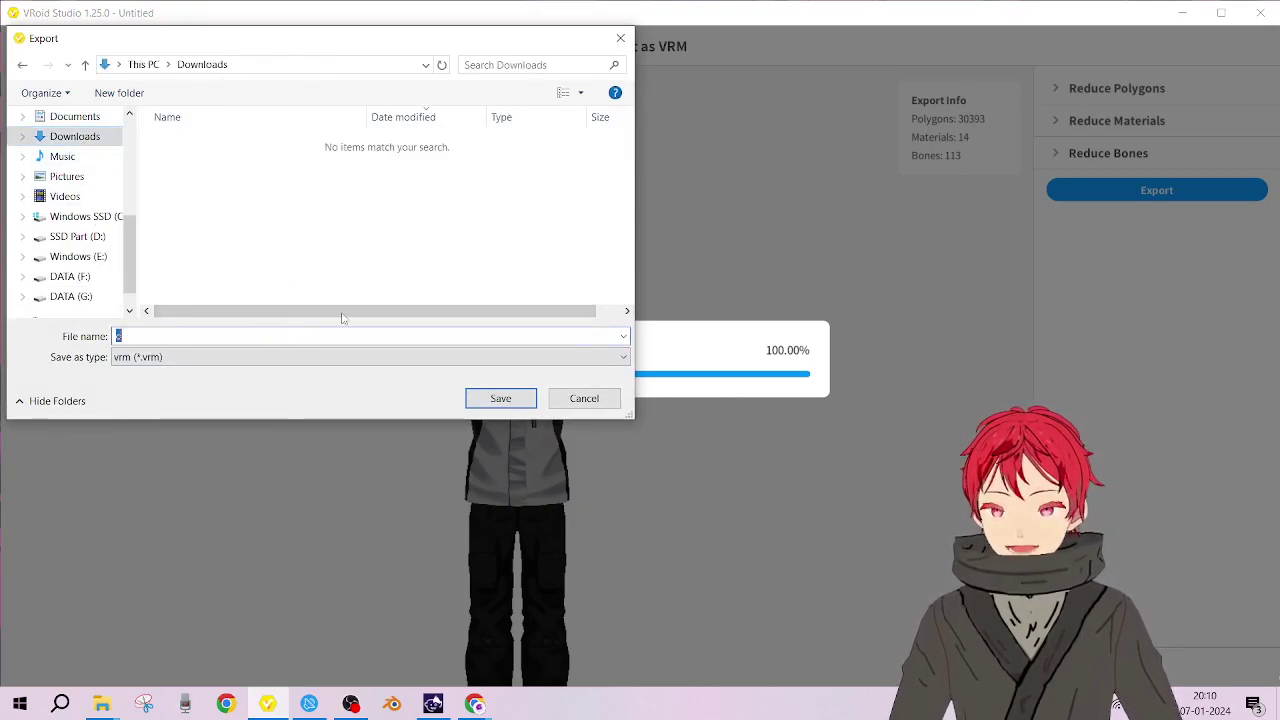
{"action": "left_click", "coordinate": [517, 408]}
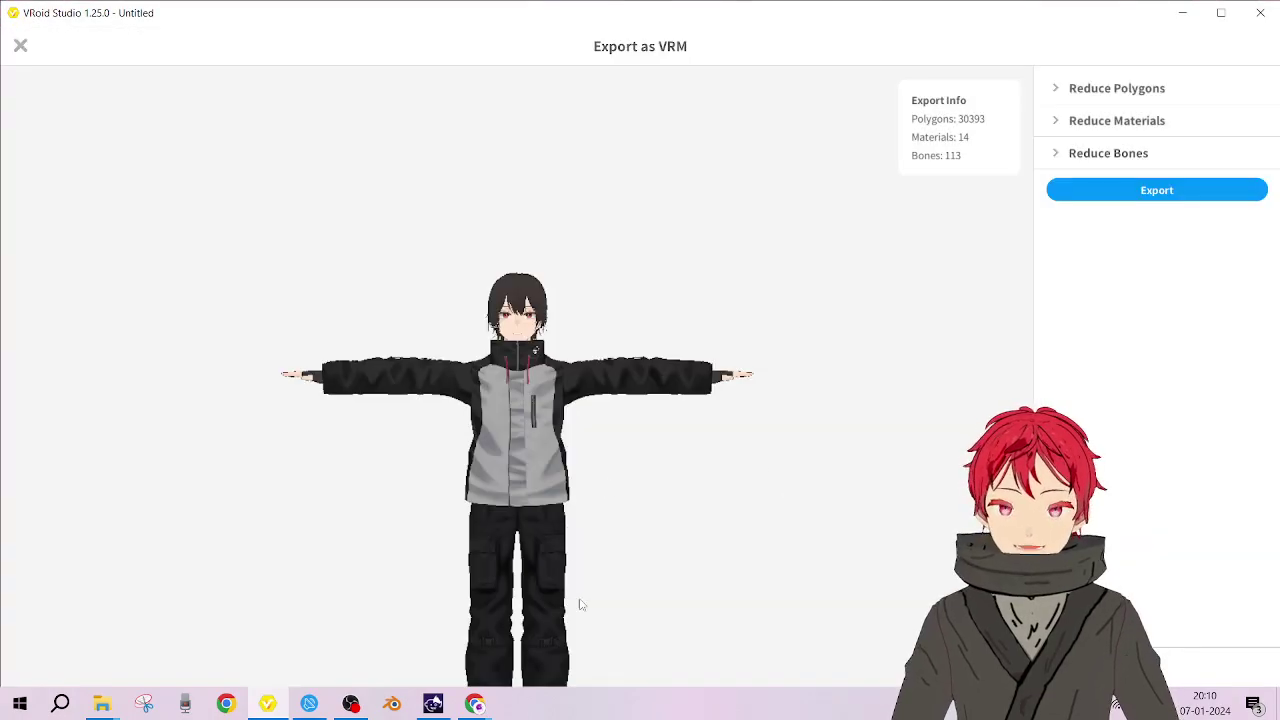
- Minimize VRoid Studio and bring the blender.org Chrome window forward
{"action": "left_click", "coordinate": [1182, 12]}
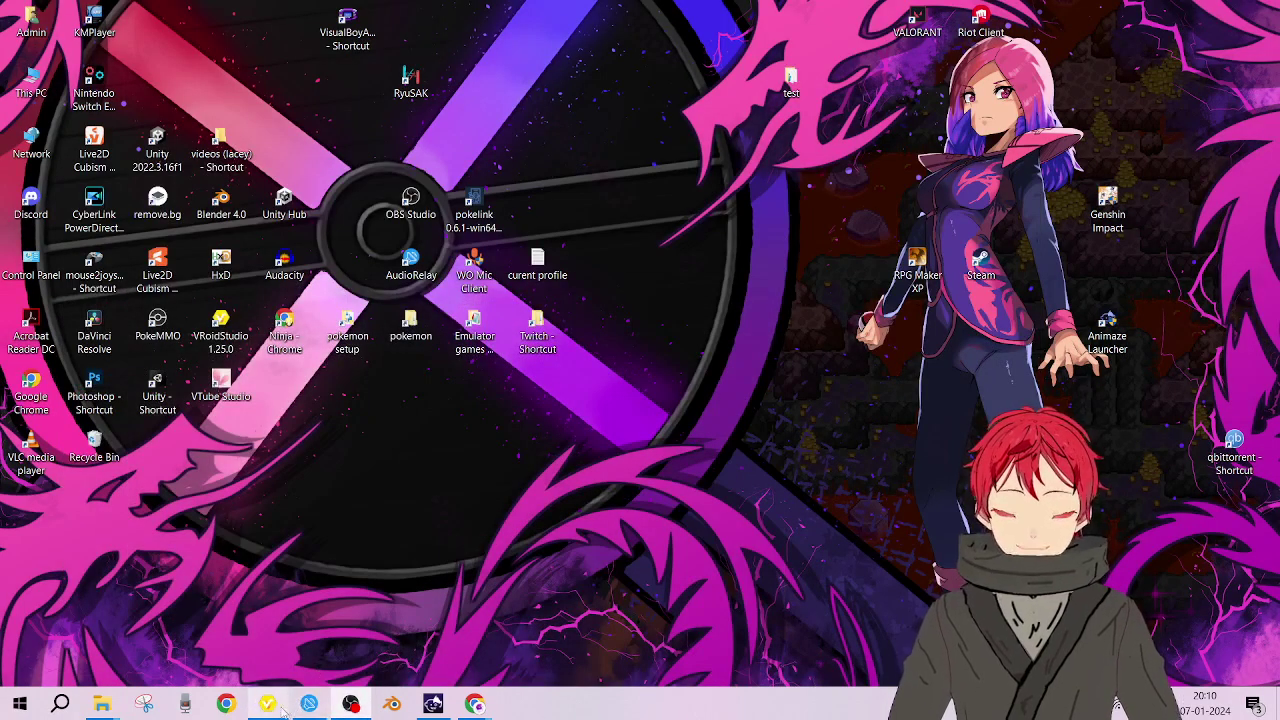
{"action": "mouse_move", "coordinate": [472, 707]}
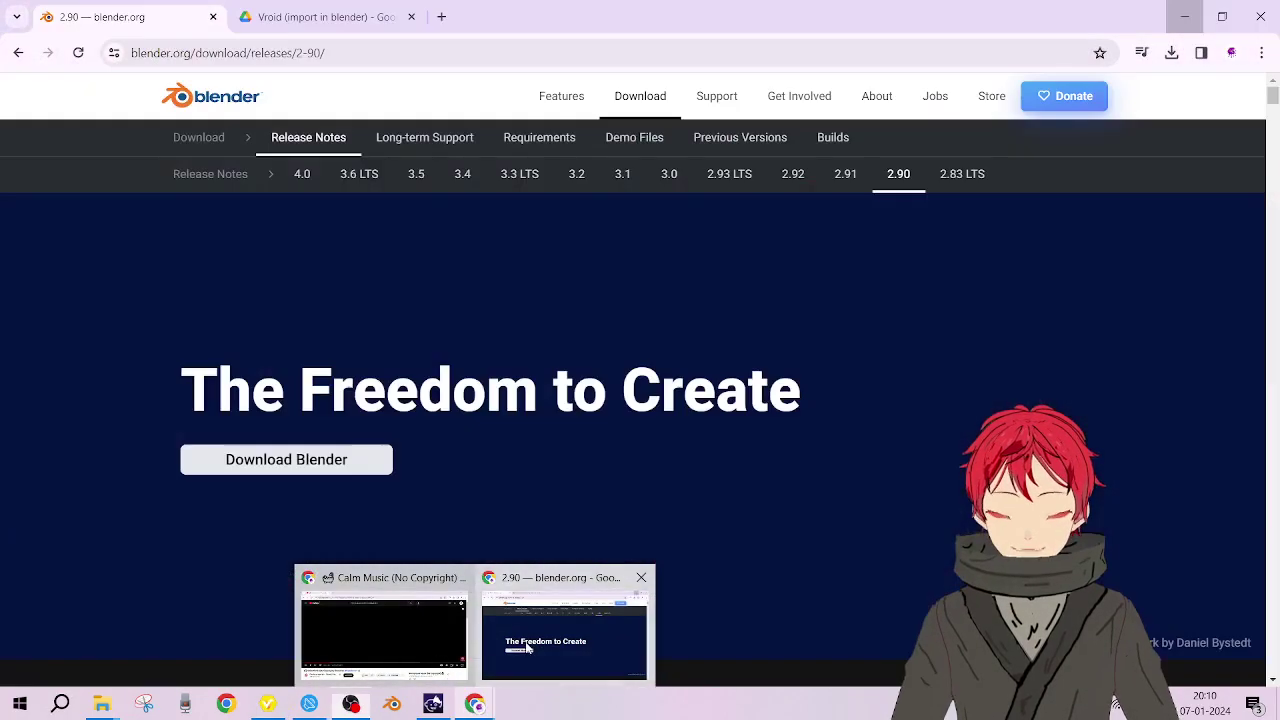
{"action": "left_click", "coordinate": [527, 649]}
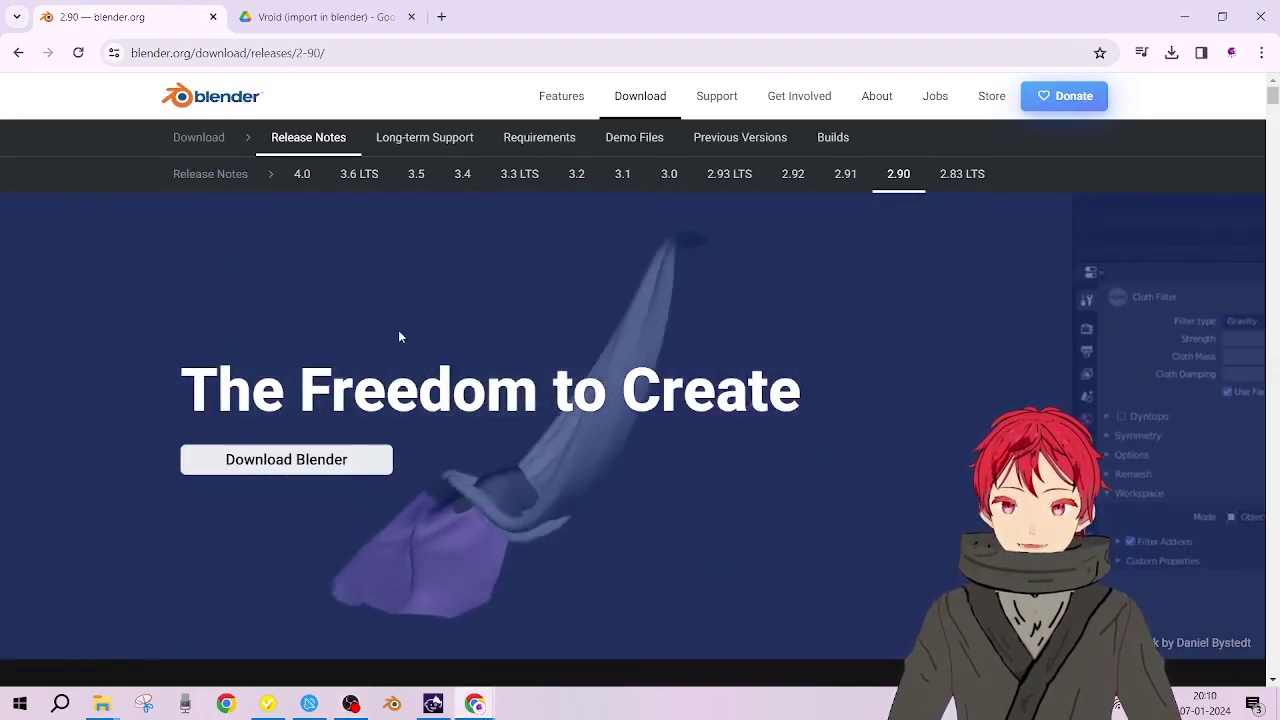
- Scroll through the Blender 2.90 release notes and back up to the top
{"action": "scroll", "coordinate": [591, 306], "scroll_direction": "down", "scroll_amount": 7}
{"action": "scroll", "coordinate": [860, 368], "scroll_direction": "up", "scroll_amount": 5}
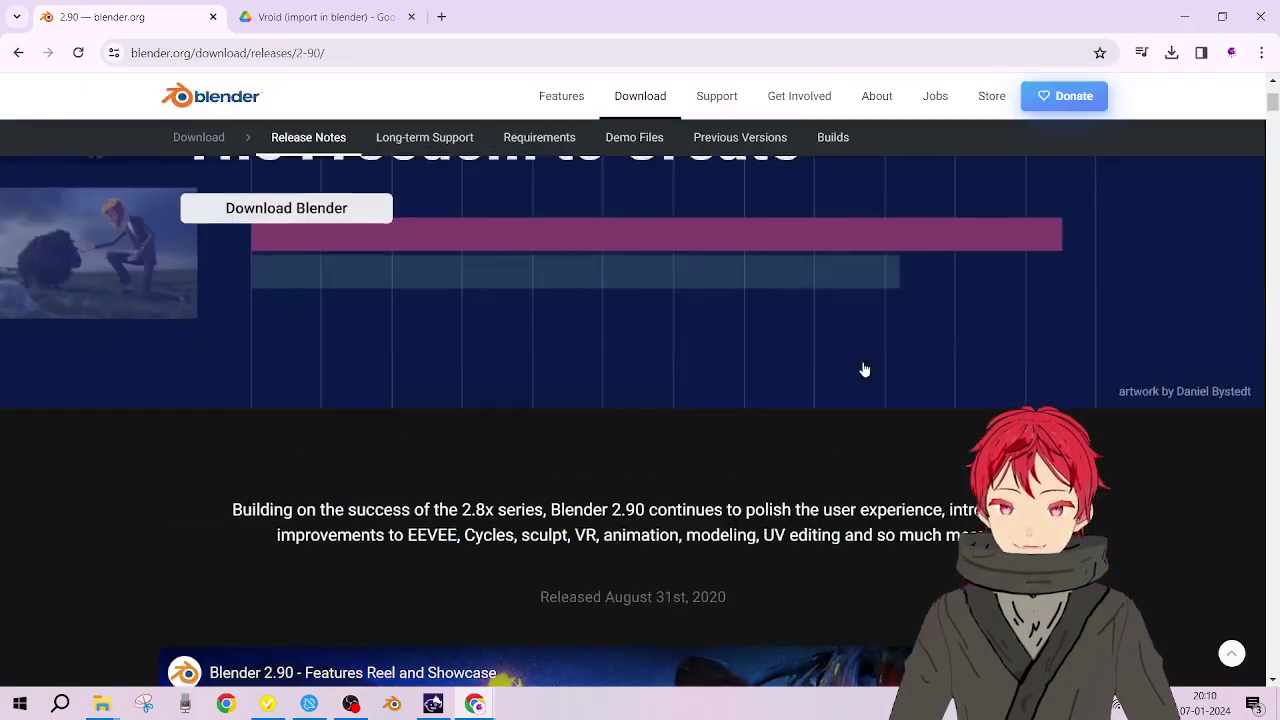
{"action": "scroll", "coordinate": [860, 370], "scroll_direction": "down", "scroll_amount": 12}
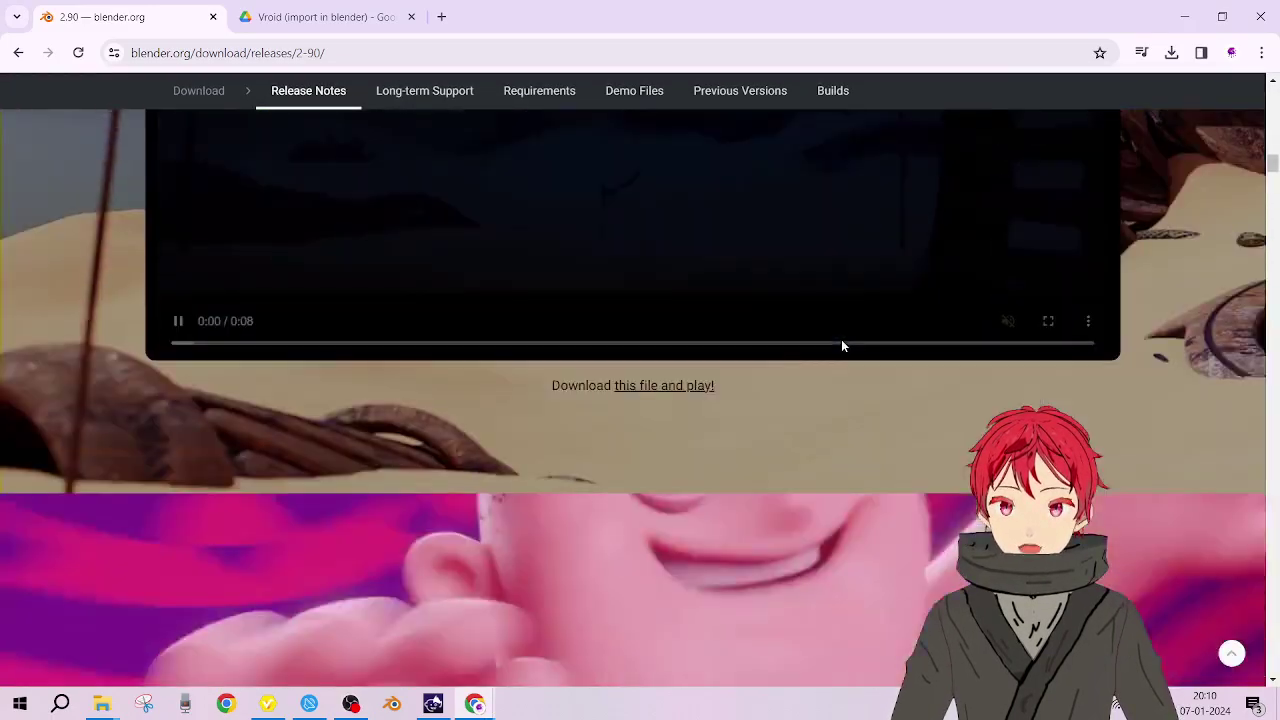
{"action": "scroll", "coordinate": [855, 395], "scroll_direction": "up", "scroll_amount": 5}
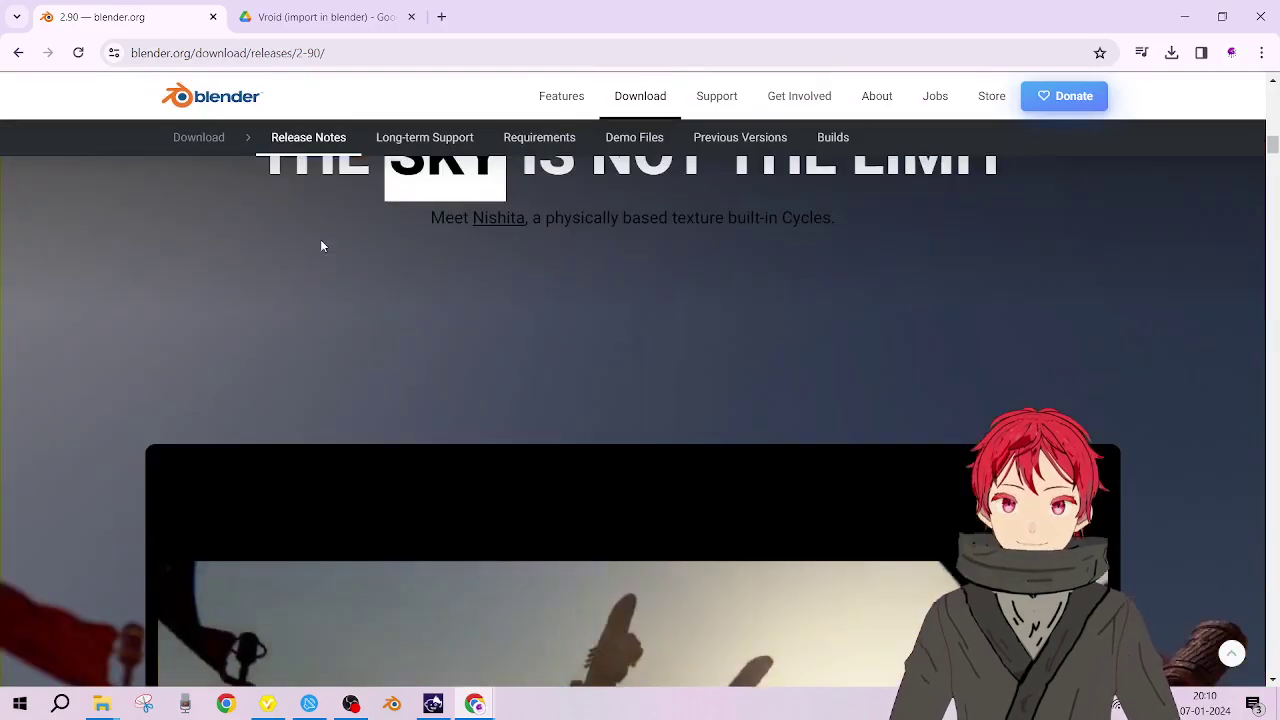
{"action": "scroll", "coordinate": [771, 386], "scroll_direction": "down", "scroll_amount": 8}
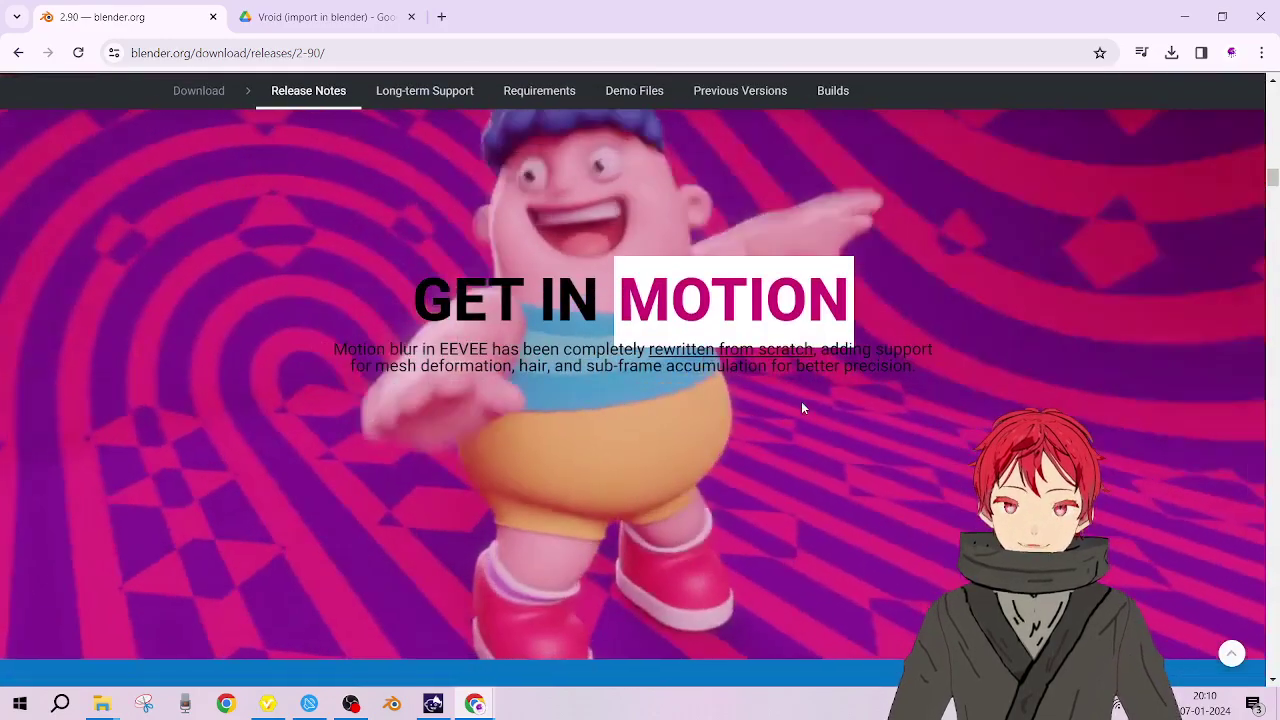
{"action": "scroll", "coordinate": [801, 408], "scroll_direction": "down", "scroll_amount": 12}
{"action": "scroll", "coordinate": [801, 408], "scroll_direction": "up", "scroll_amount": 5}
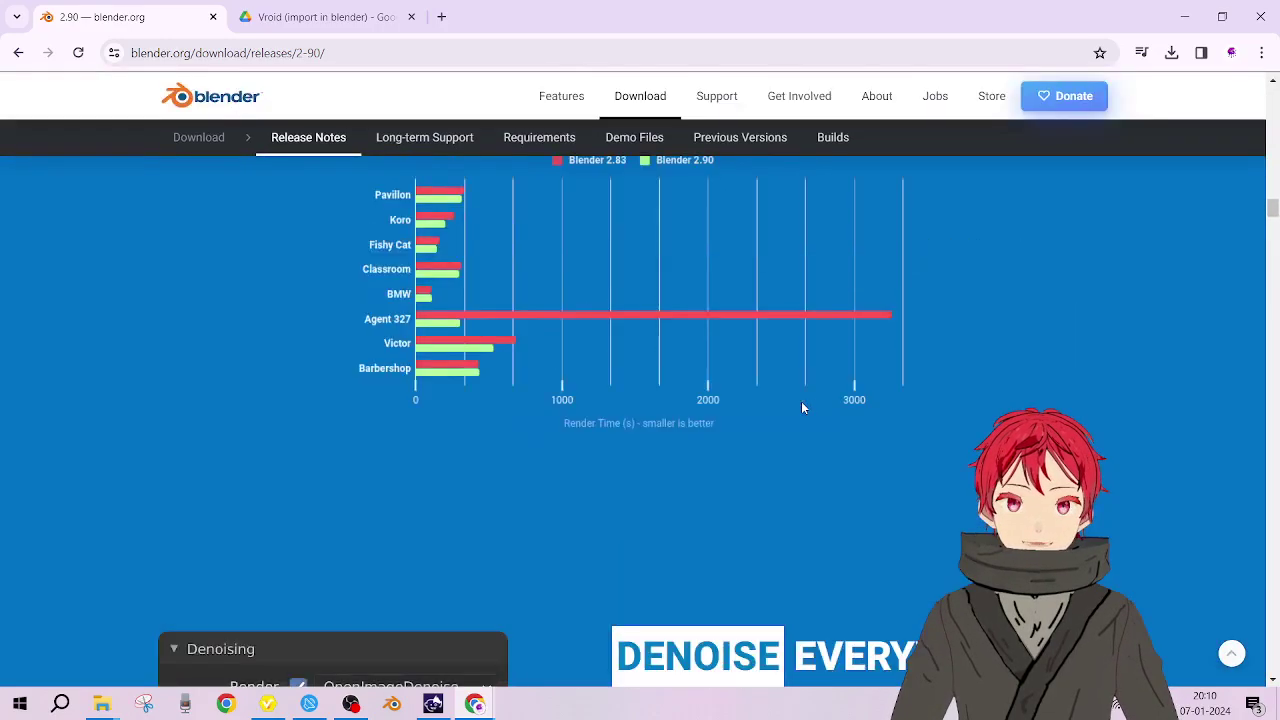
{"action": "scroll", "coordinate": [801, 408], "scroll_direction": "up", "scroll_amount": 15}
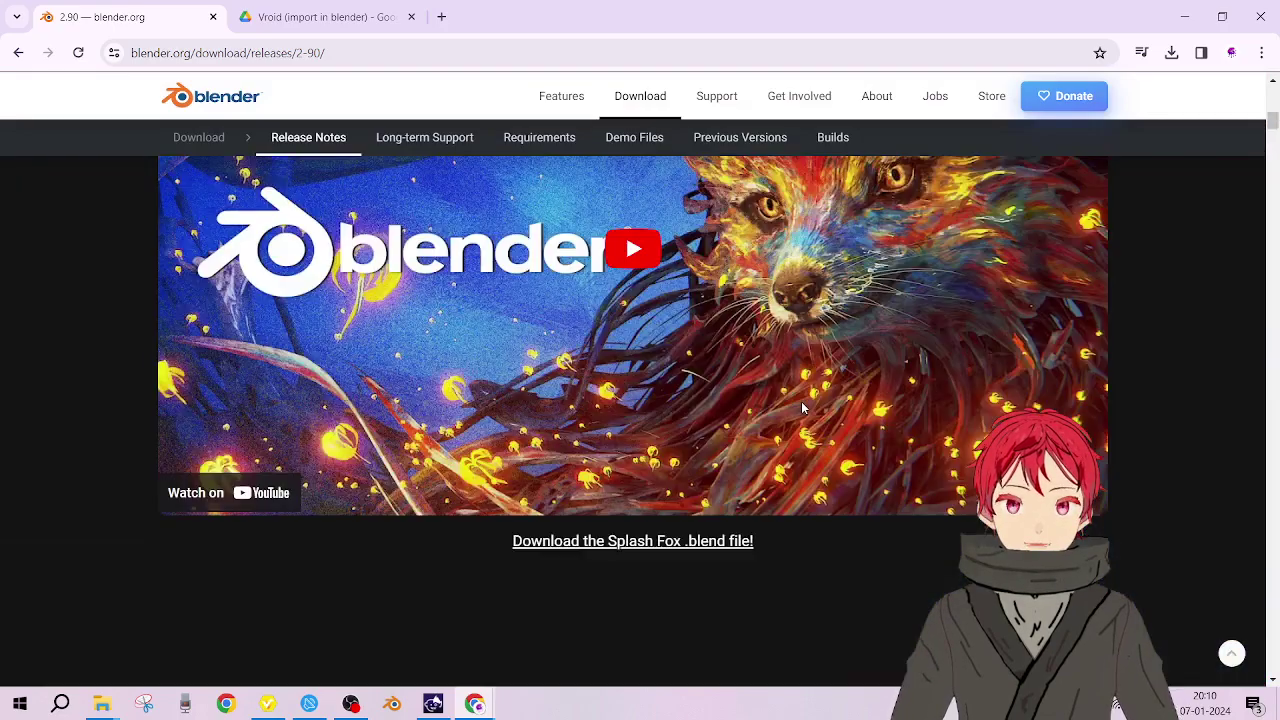
{"action": "scroll", "coordinate": [801, 408], "scroll_direction": "up", "scroll_amount": 10}
{"action": "scroll", "coordinate": [801, 408], "scroll_direction": "down", "scroll_amount": 12}
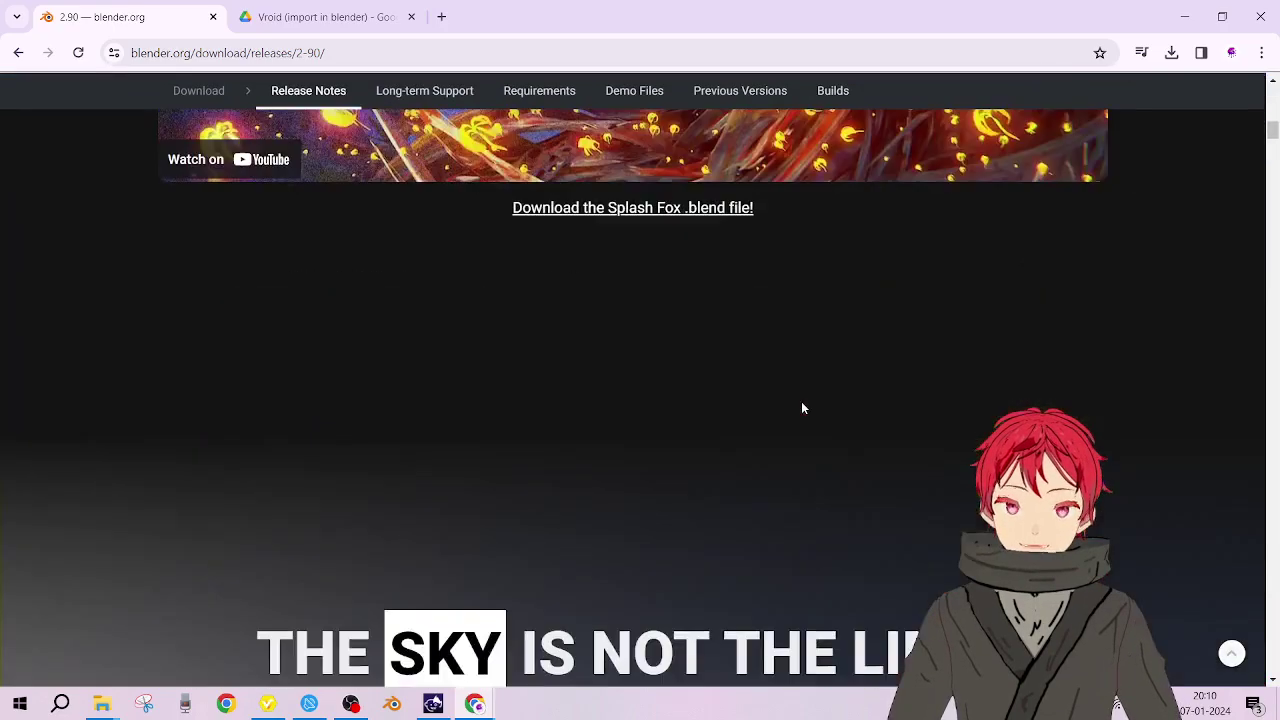
{"action": "scroll", "coordinate": [801, 408], "scroll_direction": "down", "scroll_amount": 20}
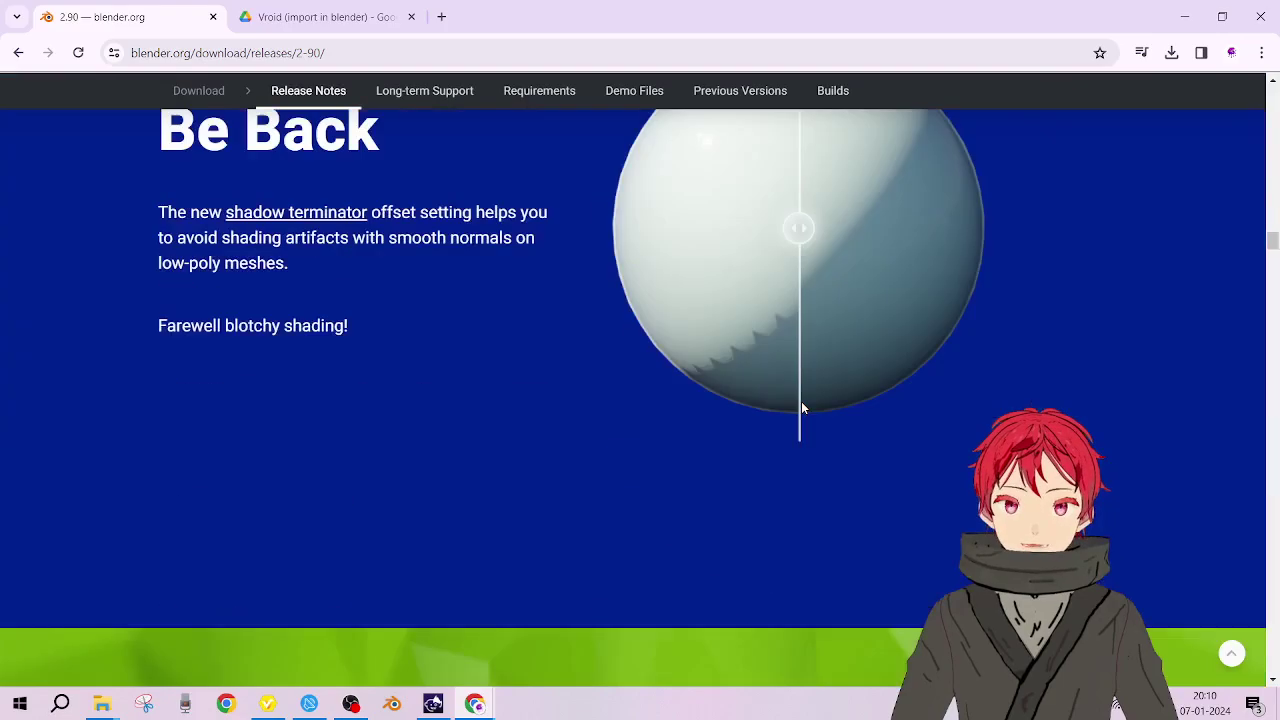
{"action": "scroll", "coordinate": [801, 408], "scroll_direction": "down", "scroll_amount": 10}
{"action": "scroll", "coordinate": [671, 328], "scroll_direction": "down", "scroll_amount": 6}
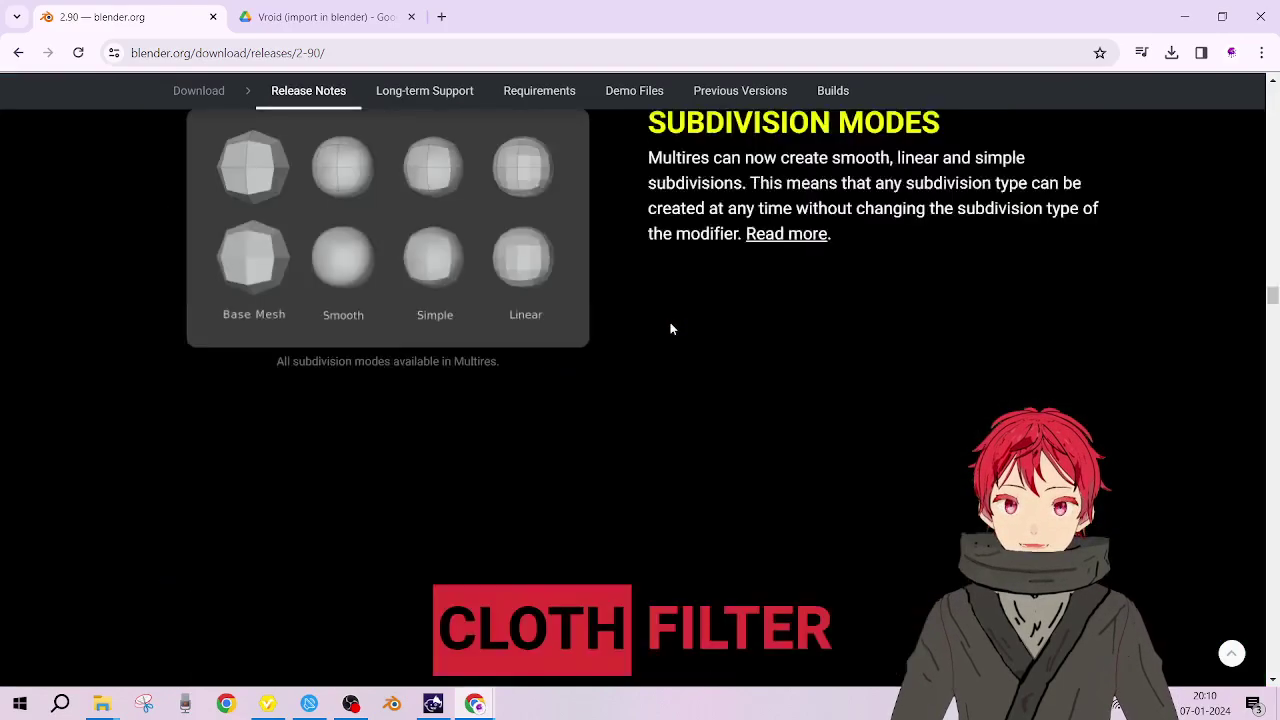
{"action": "scroll", "coordinate": [671, 328], "scroll_direction": "down", "scroll_amount": 15}
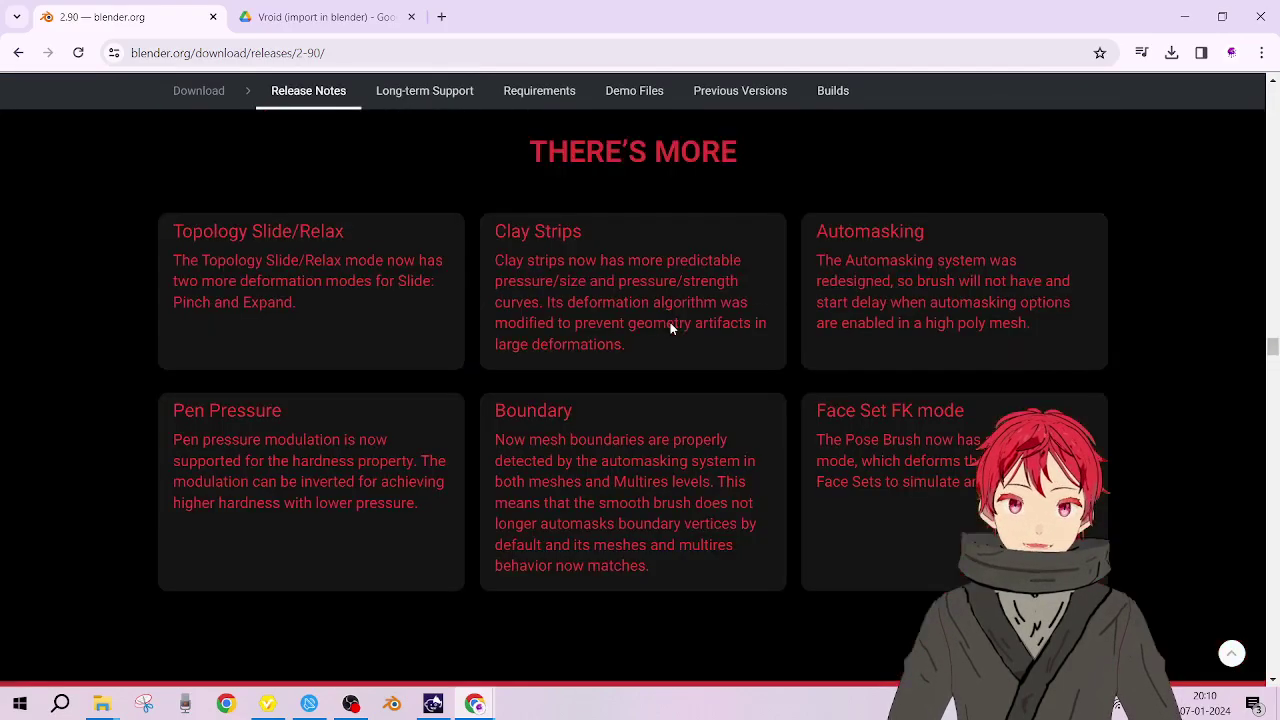
{"action": "scroll", "coordinate": [670, 322], "scroll_direction": "up", "scroll_amount": 10}
{"action": "scroll", "coordinate": [450, 250], "scroll_direction": "up", "scroll_amount": 5}
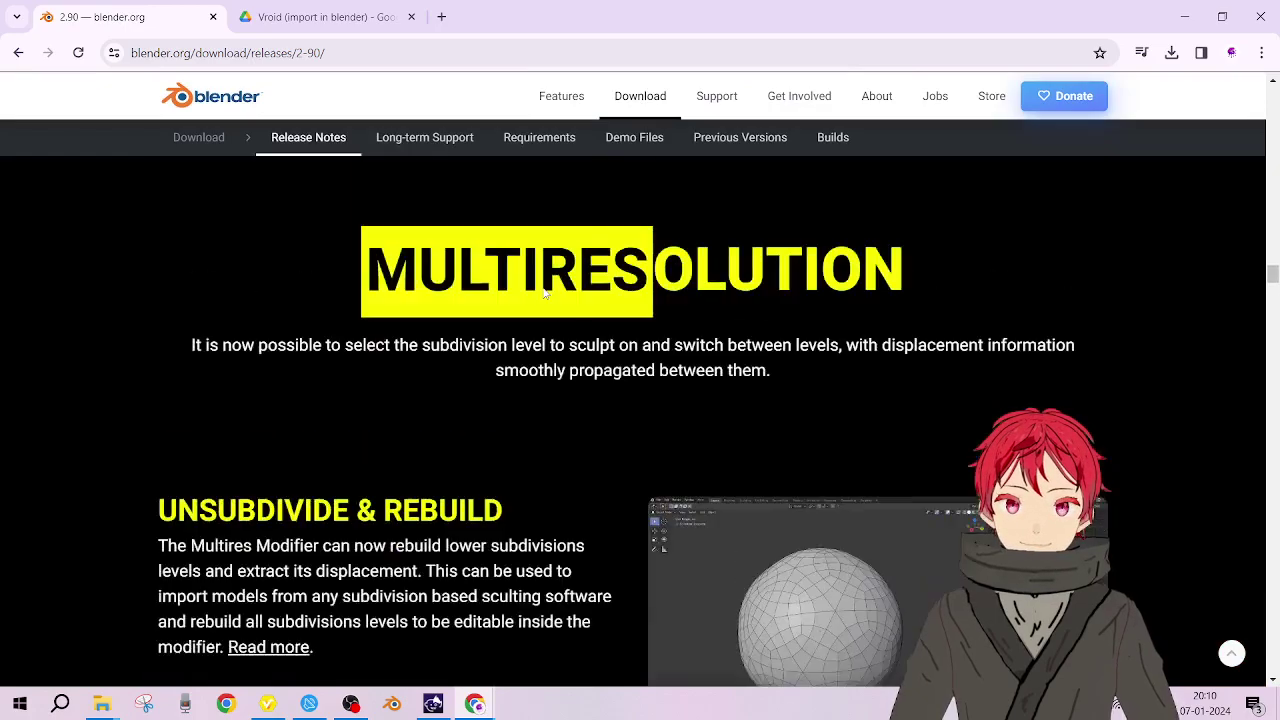
{"action": "scroll", "coordinate": [545, 293], "scroll_direction": "up", "scroll_amount": 5}
{"action": "scroll", "coordinate": [423, 189], "scroll_direction": "up", "scroll_amount": 10}
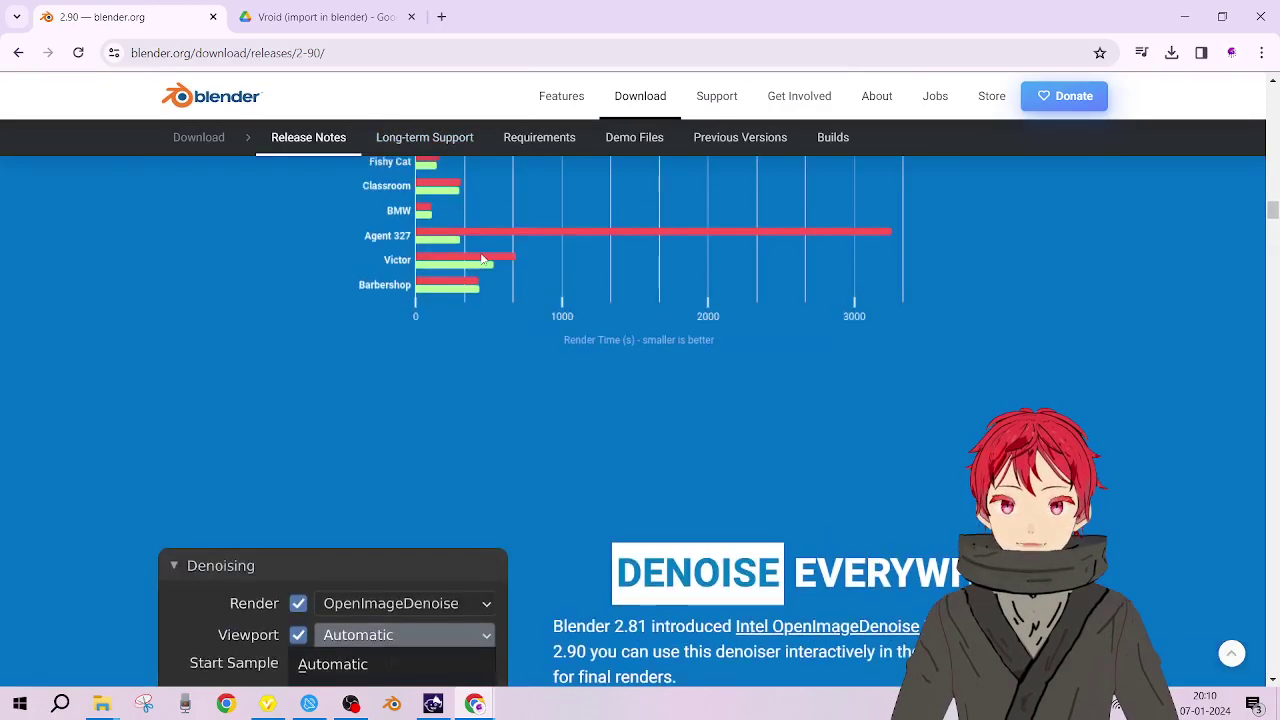
{"action": "scroll", "coordinate": [480, 258], "scroll_direction": "up", "scroll_amount": 15}
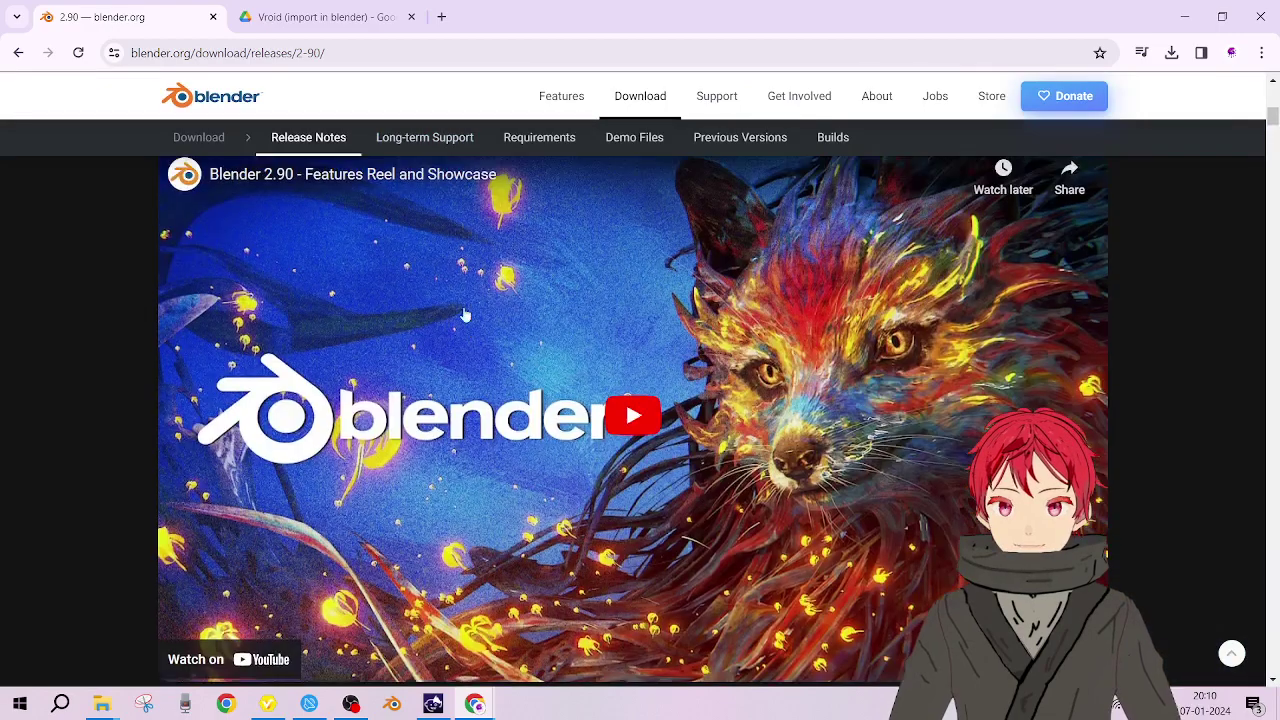
{"action": "scroll", "coordinate": [465, 315], "scroll_direction": "up", "scroll_amount": 5}
{"action": "left_click", "coordinate": [309, 466]}
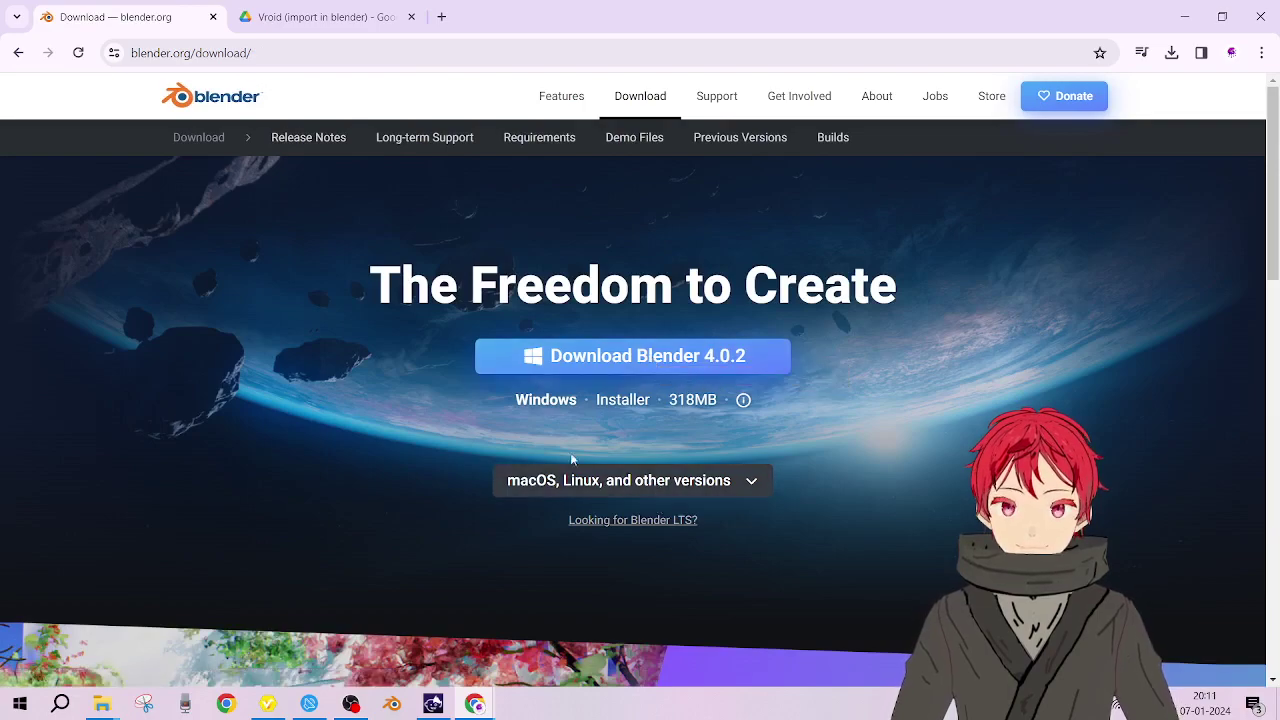
{"action": "left_click", "coordinate": [18, 52]}
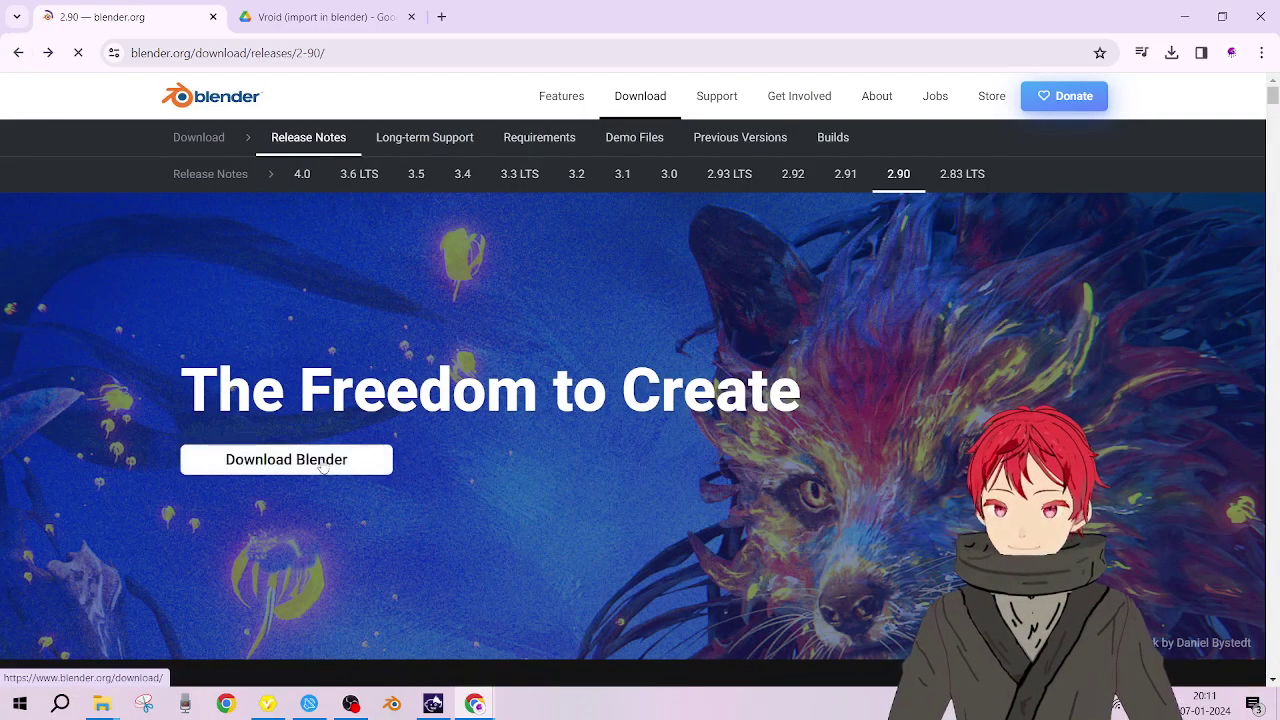
{"action": "scroll", "coordinate": [576, 212], "scroll_direction": "down", "scroll_amount": 15}
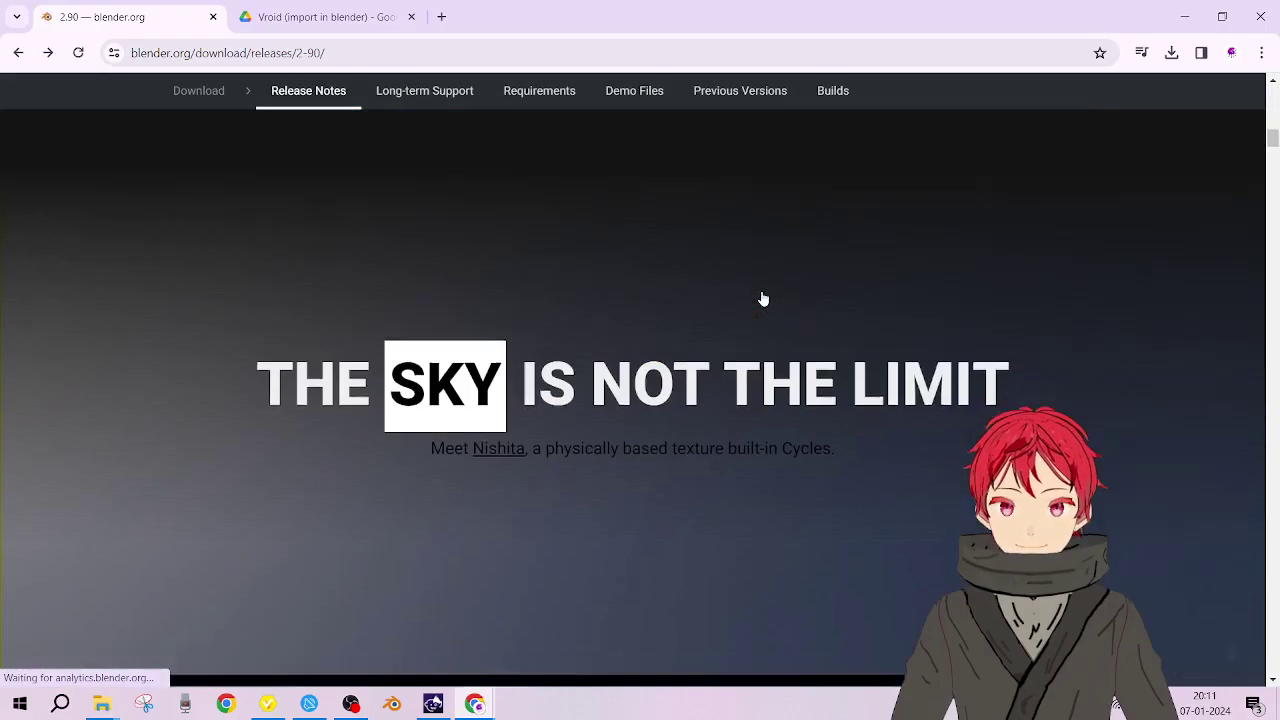
{"action": "scroll", "coordinate": [762, 297], "scroll_direction": "down", "scroll_amount": 15}
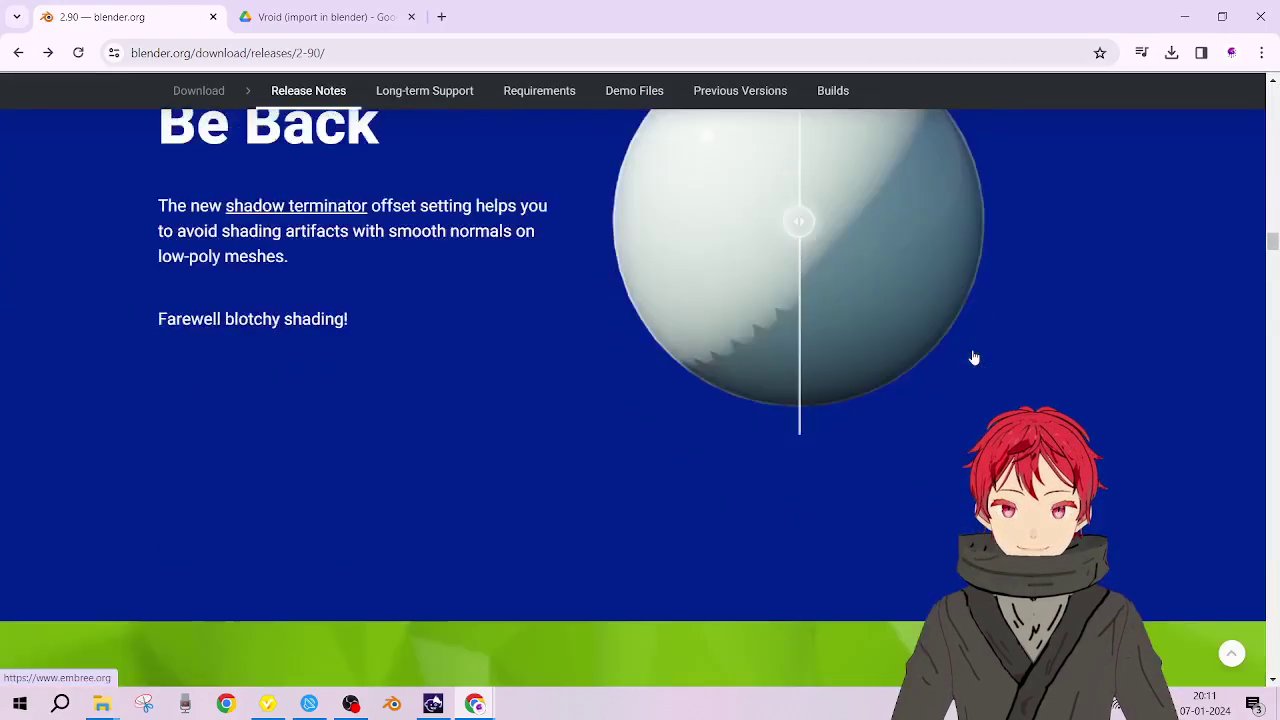
{"action": "scroll", "coordinate": [975, 357], "scroll_direction": "down", "scroll_amount": 20}
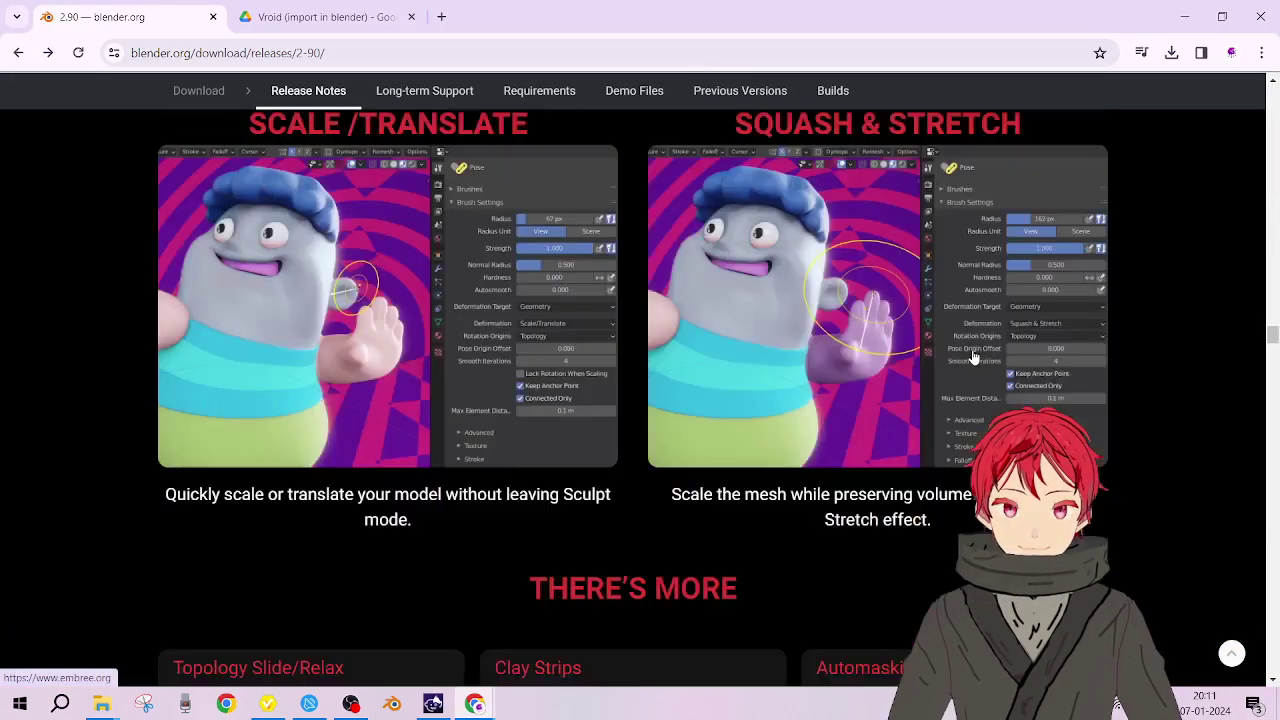
{"action": "scroll", "coordinate": [975, 357], "scroll_direction": "down", "scroll_amount": 20}
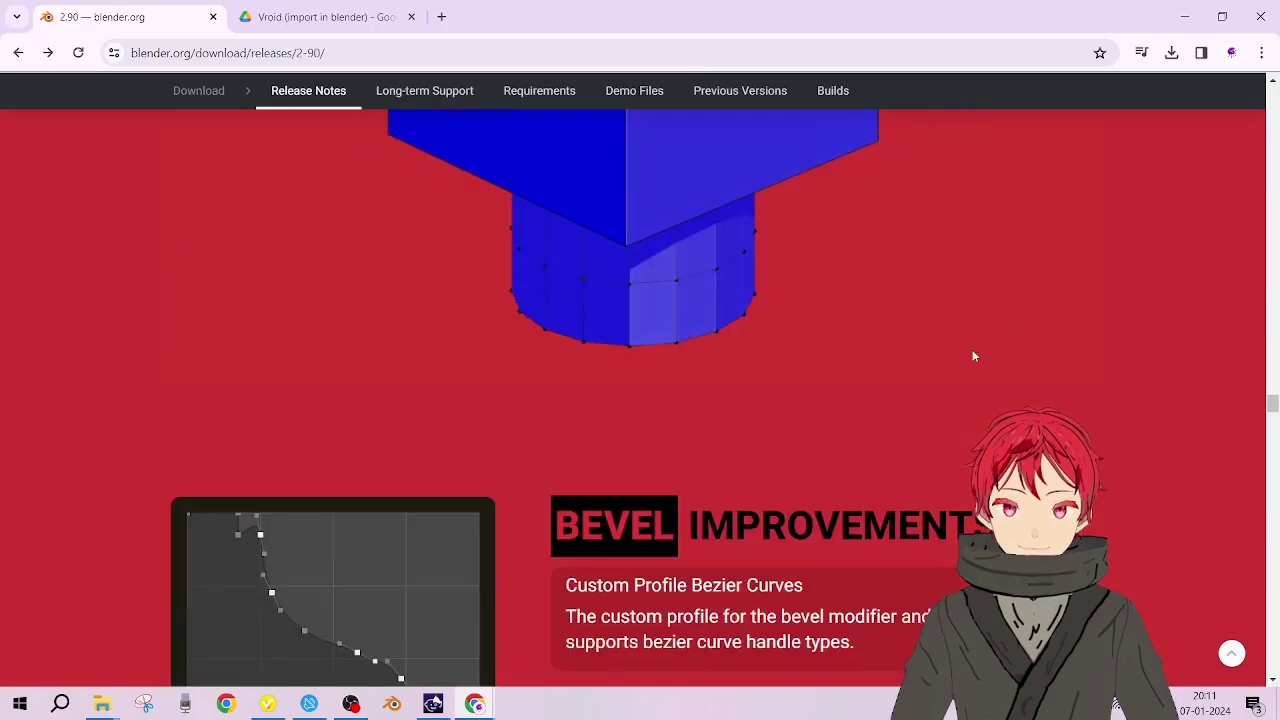
{"action": "scroll", "coordinate": [975, 357], "scroll_direction": "down", "scroll_amount": 20}
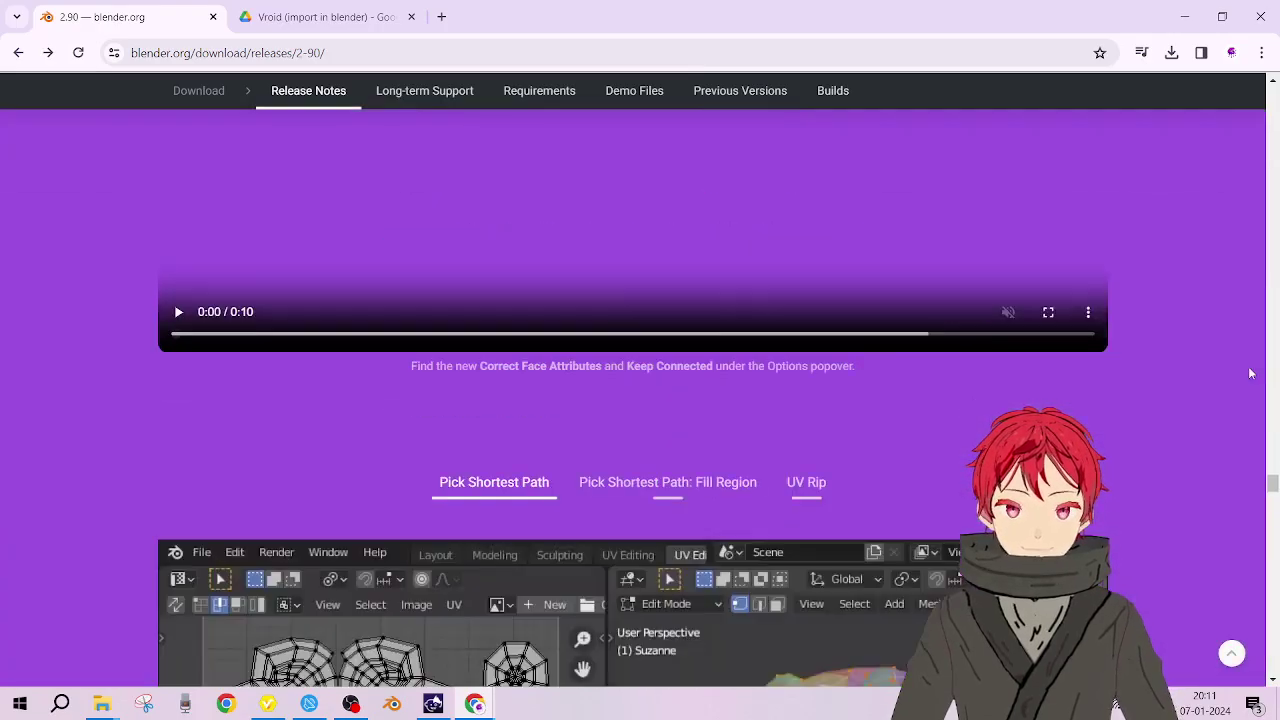
{"action": "left_click_drag", "start_coordinate": [1272, 484], "coordinate": [1252, 120]}
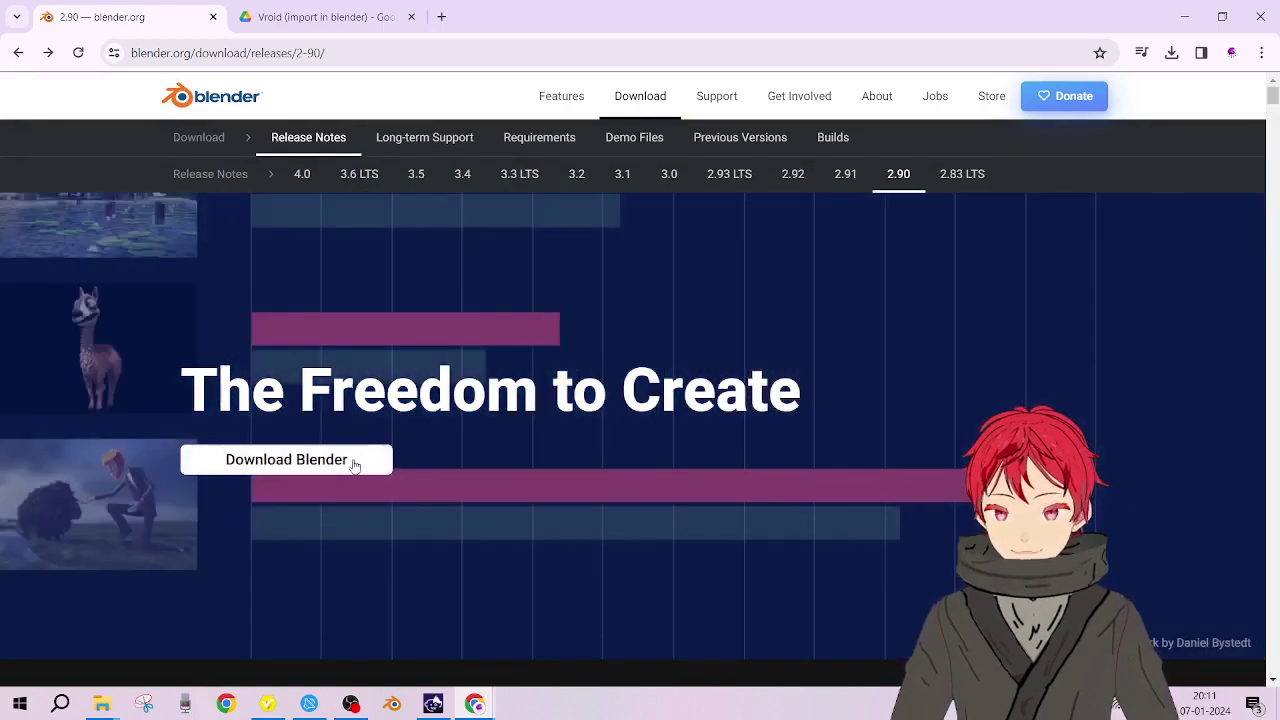
{"action": "left_click", "coordinate": [353, 462]}
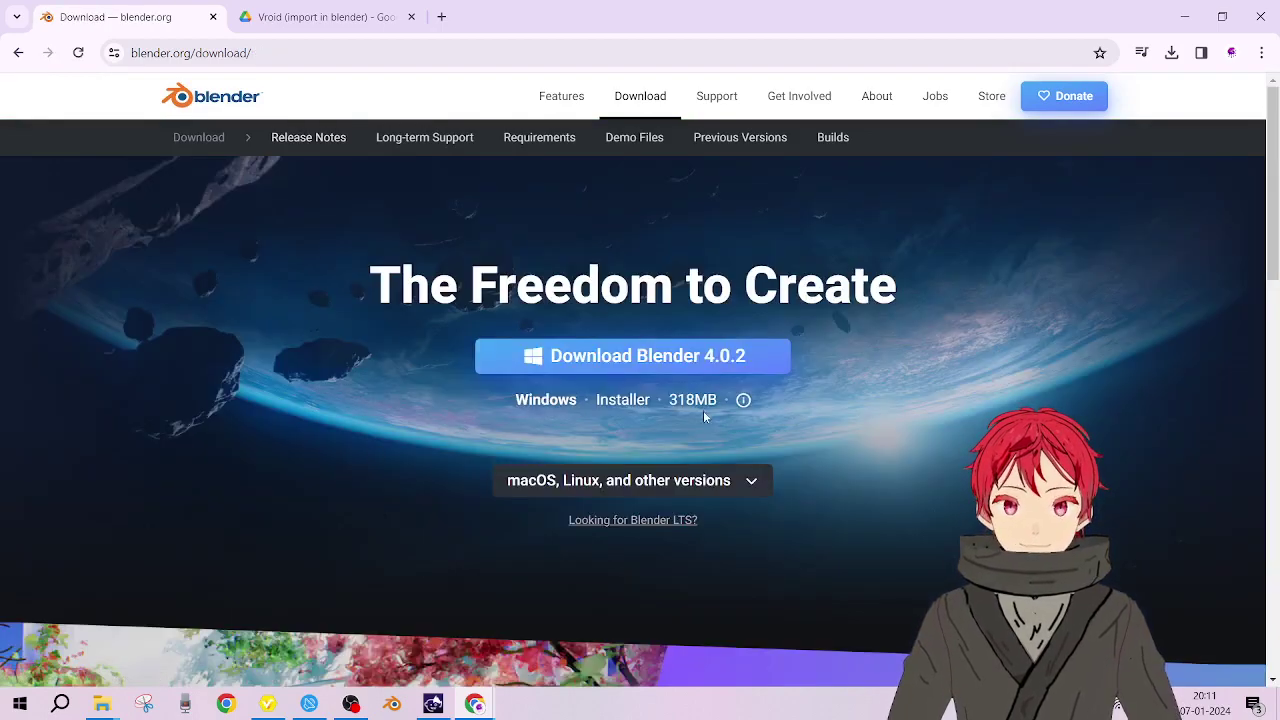
{"action": "scroll", "coordinate": [712, 445], "scroll_direction": "down", "scroll_amount": 2}
{"action": "left_click", "coordinate": [731, 313]}
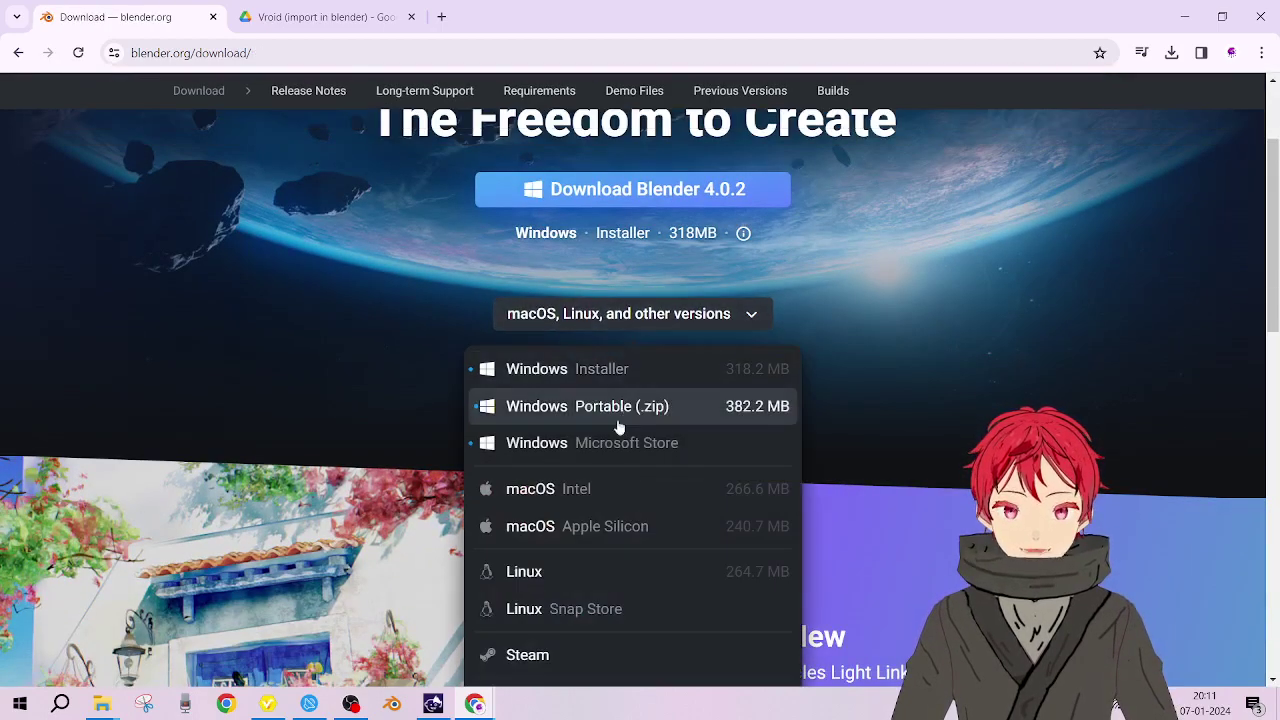
{"action": "scroll", "coordinate": [764, 400], "scroll_direction": "down", "scroll_amount": 10}
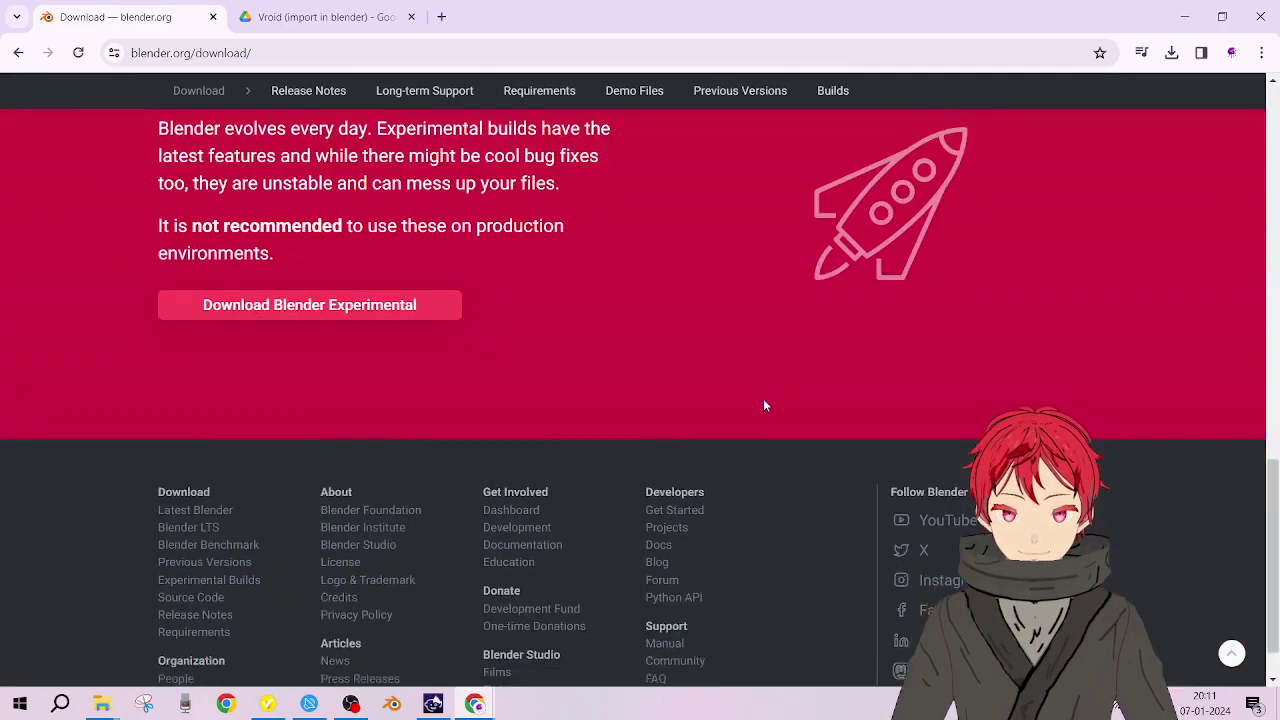
{"action": "scroll", "coordinate": [764, 405], "scroll_direction": "up", "scroll_amount": 10}
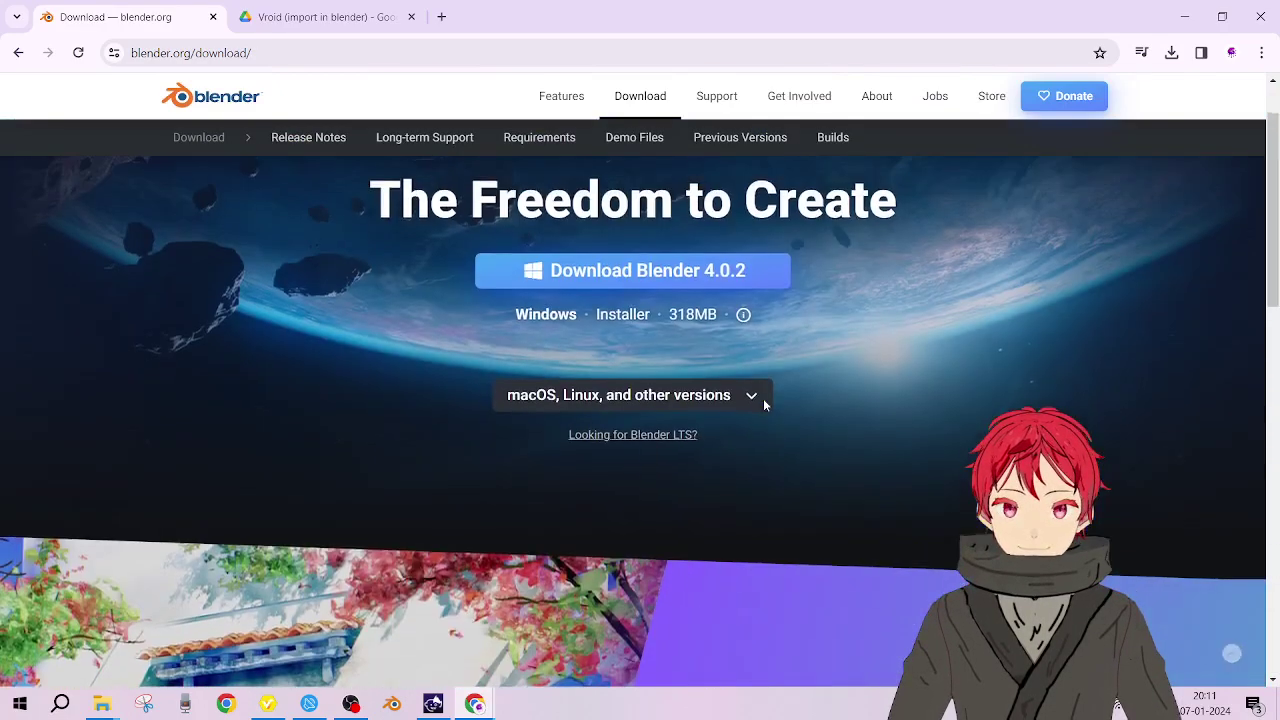
{"action": "scroll", "coordinate": [709, 271], "scroll_direction": "up", "scroll_amount": 1}
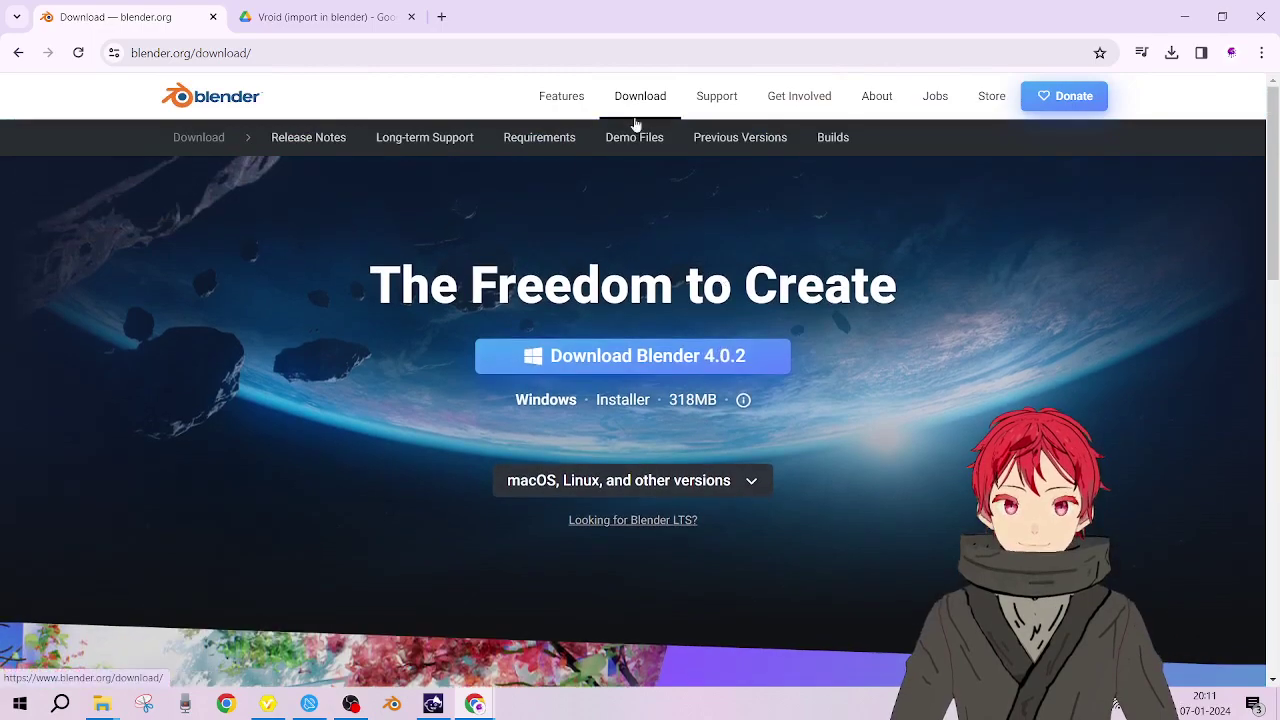
{"action": "key", "text": "alt+Left"}
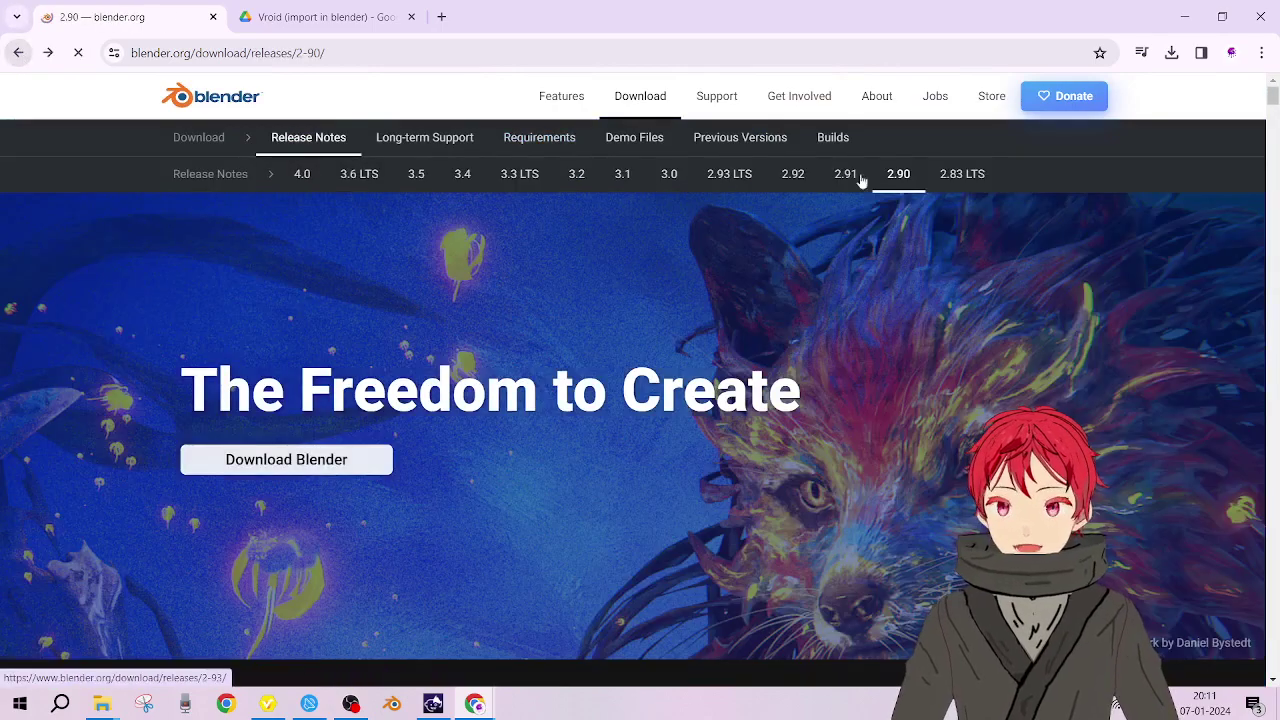
{"action": "left_click", "coordinate": [897, 175]}
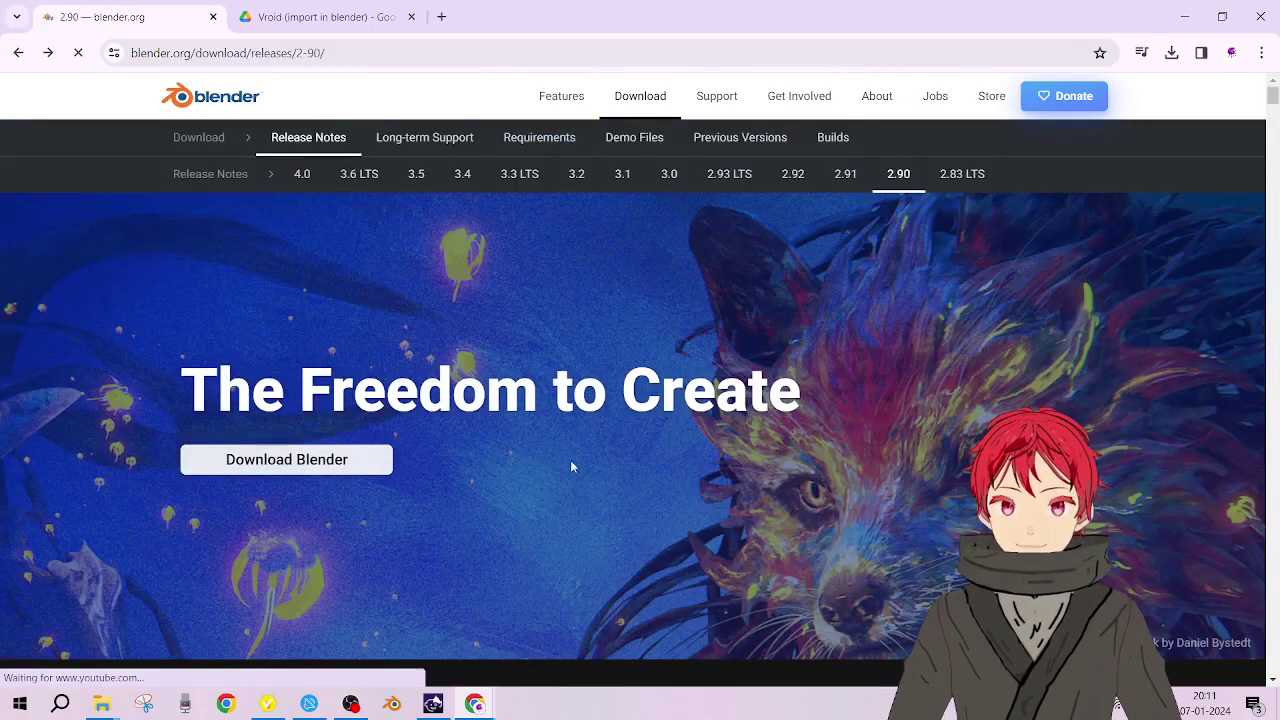
{"action": "scroll", "coordinate": [573, 411], "scroll_direction": "down", "scroll_amount": 10}
{"action": "scroll", "coordinate": [600, 406], "scroll_direction": "up", "scroll_amount": 3}
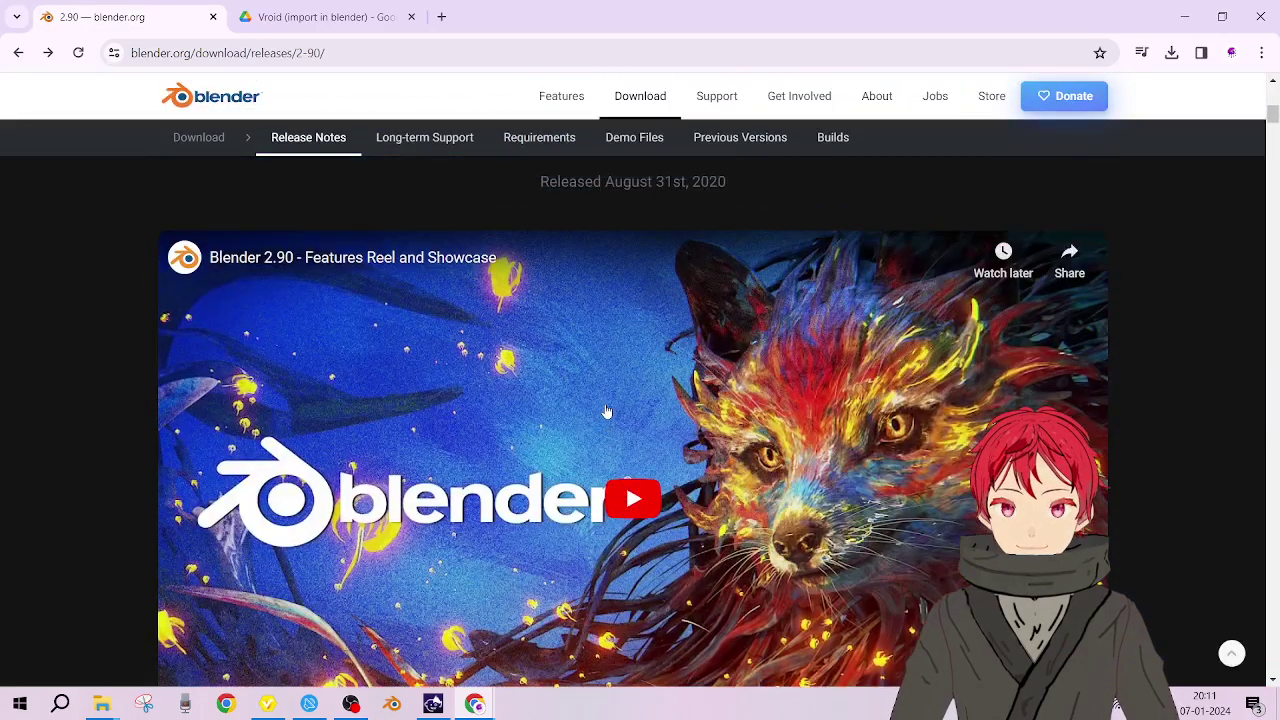
{"action": "scroll", "coordinate": [606, 411], "scroll_direction": "up", "scroll_amount": 2}
{"action": "scroll", "coordinate": [615, 450], "scroll_direction": "down", "scroll_amount": 5}
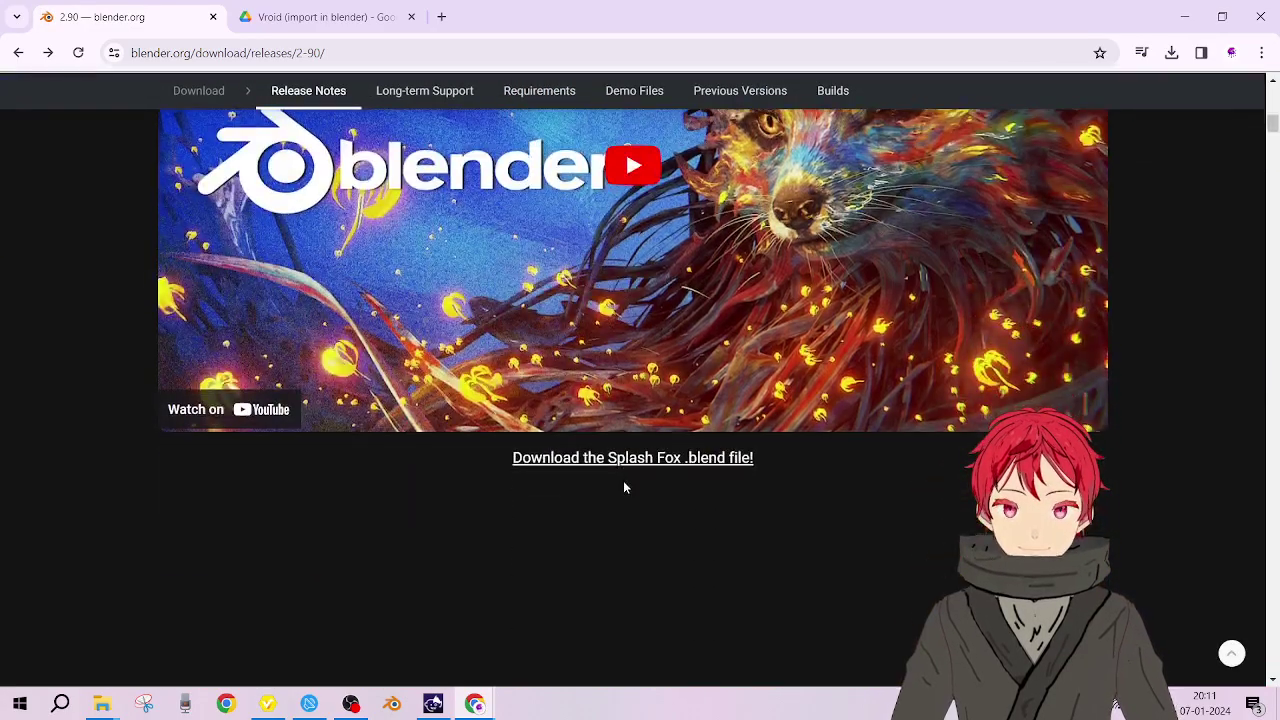
{"action": "scroll", "coordinate": [668, 465], "scroll_direction": "down", "scroll_amount": 3}
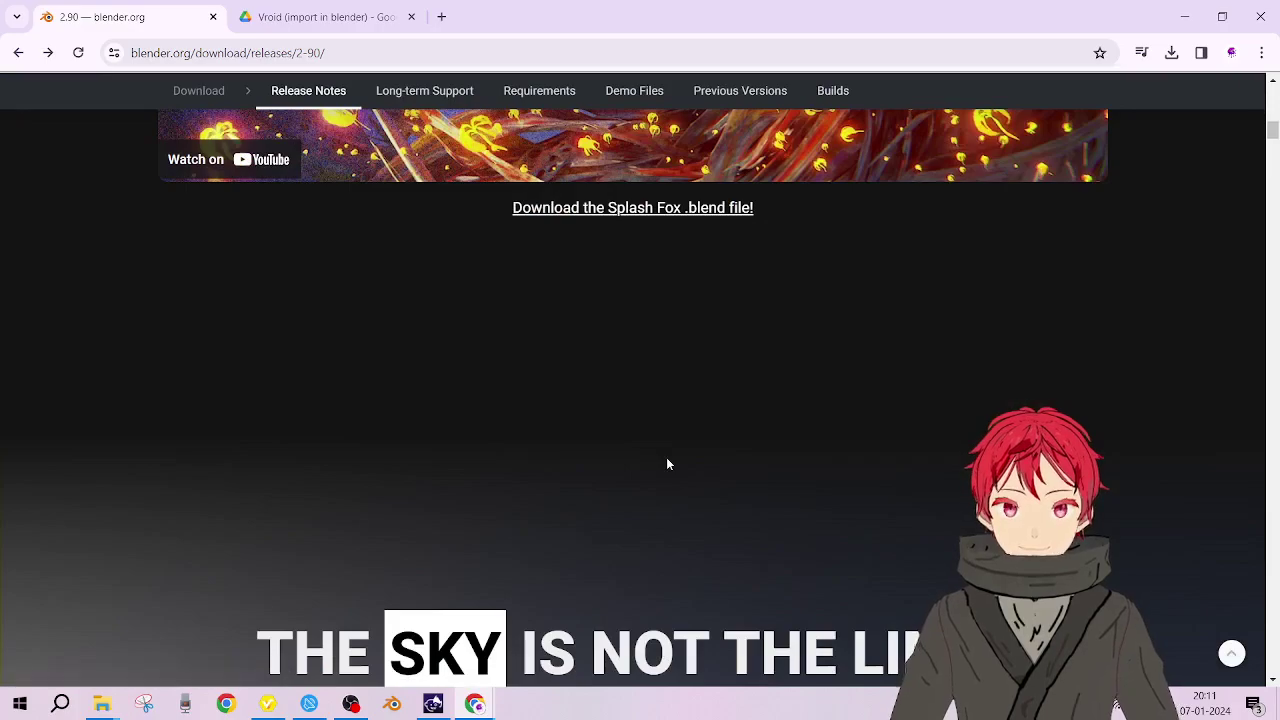
{"action": "scroll", "coordinate": [668, 464], "scroll_direction": "down", "scroll_amount": 10}
{"action": "scroll", "coordinate": [668, 464], "scroll_direction": "down", "scroll_amount": 5}
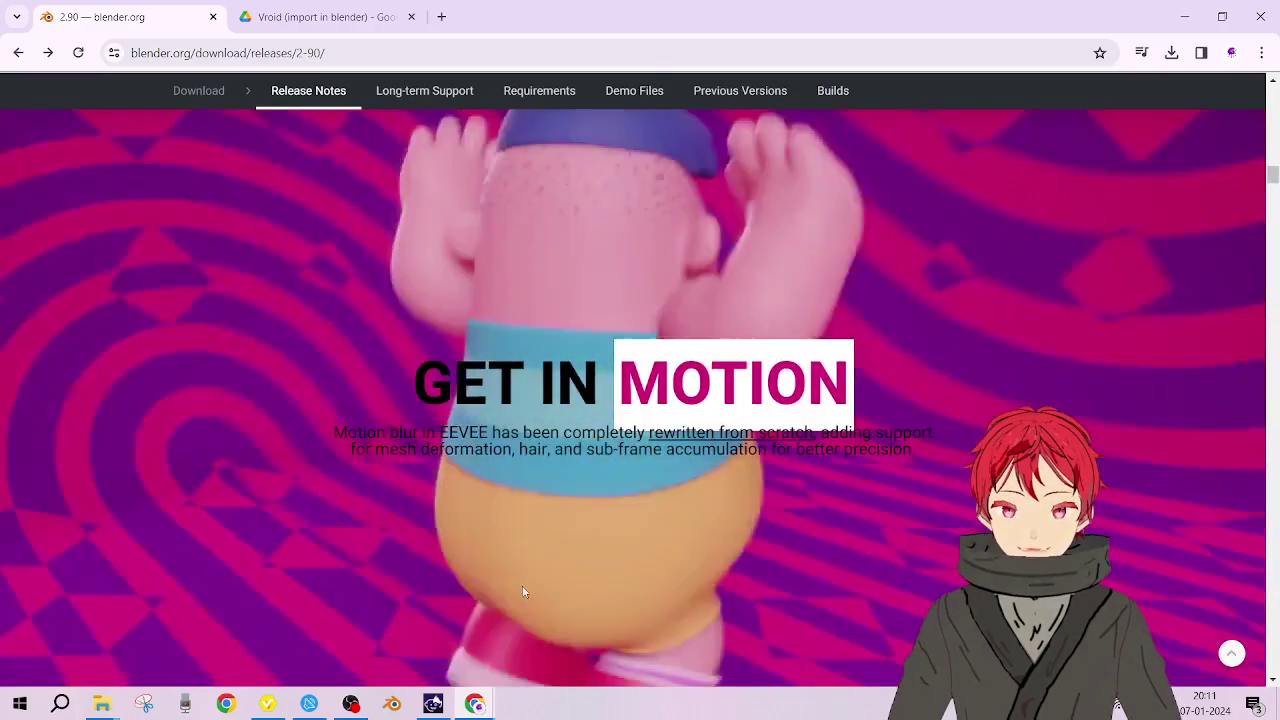
{"action": "key", "text": "Home"}
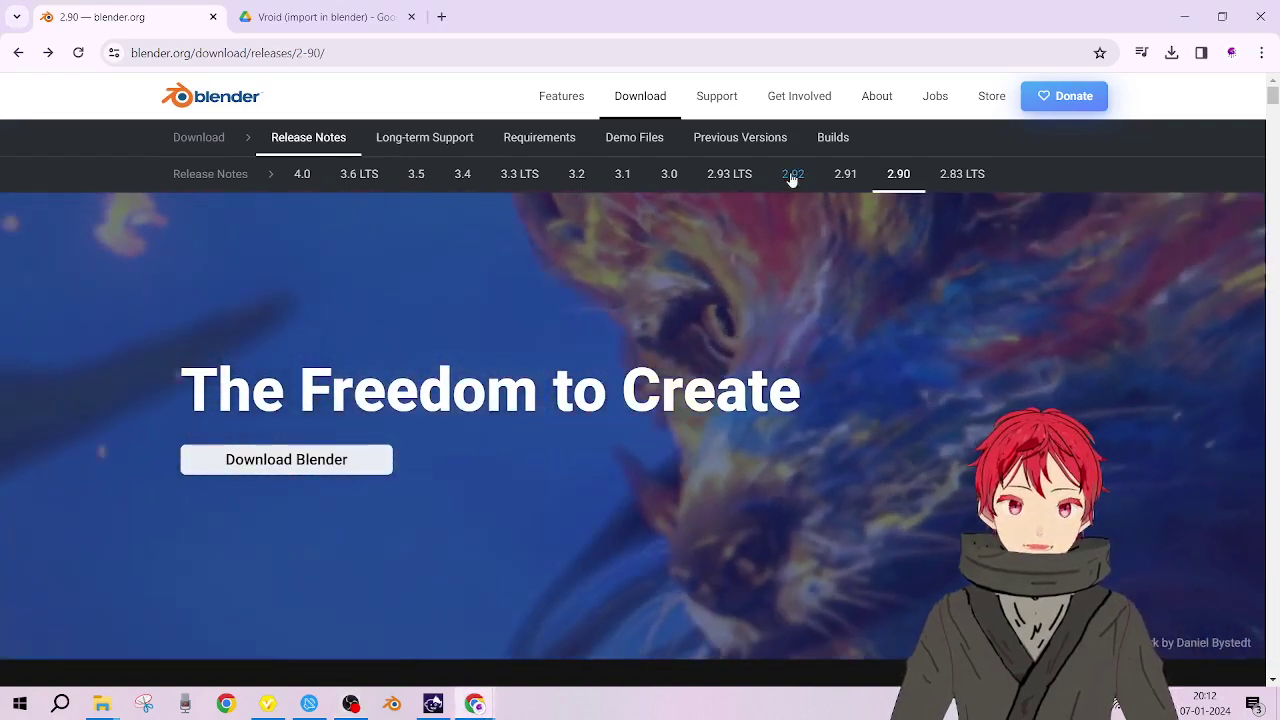
- Open Previous Versions, then the index of all Blender releases
{"action": "left_click", "coordinate": [766, 143]}
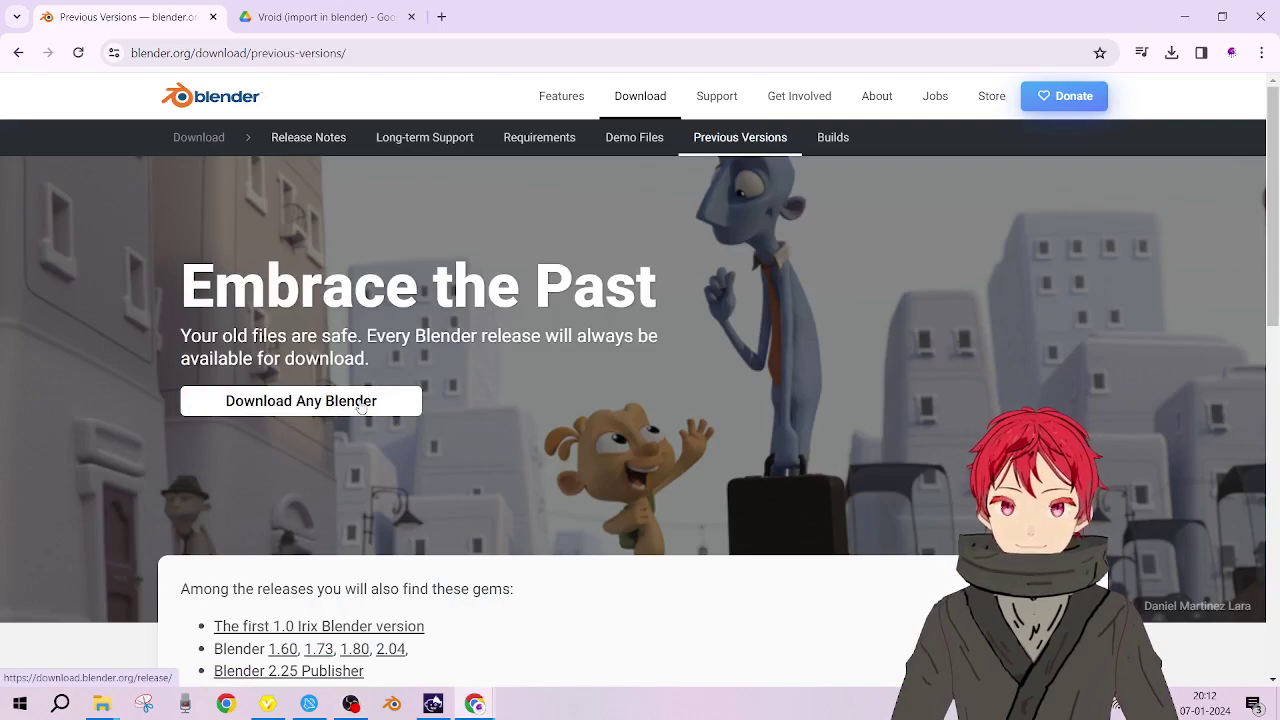
{"action": "left_click", "coordinate": [361, 404]}
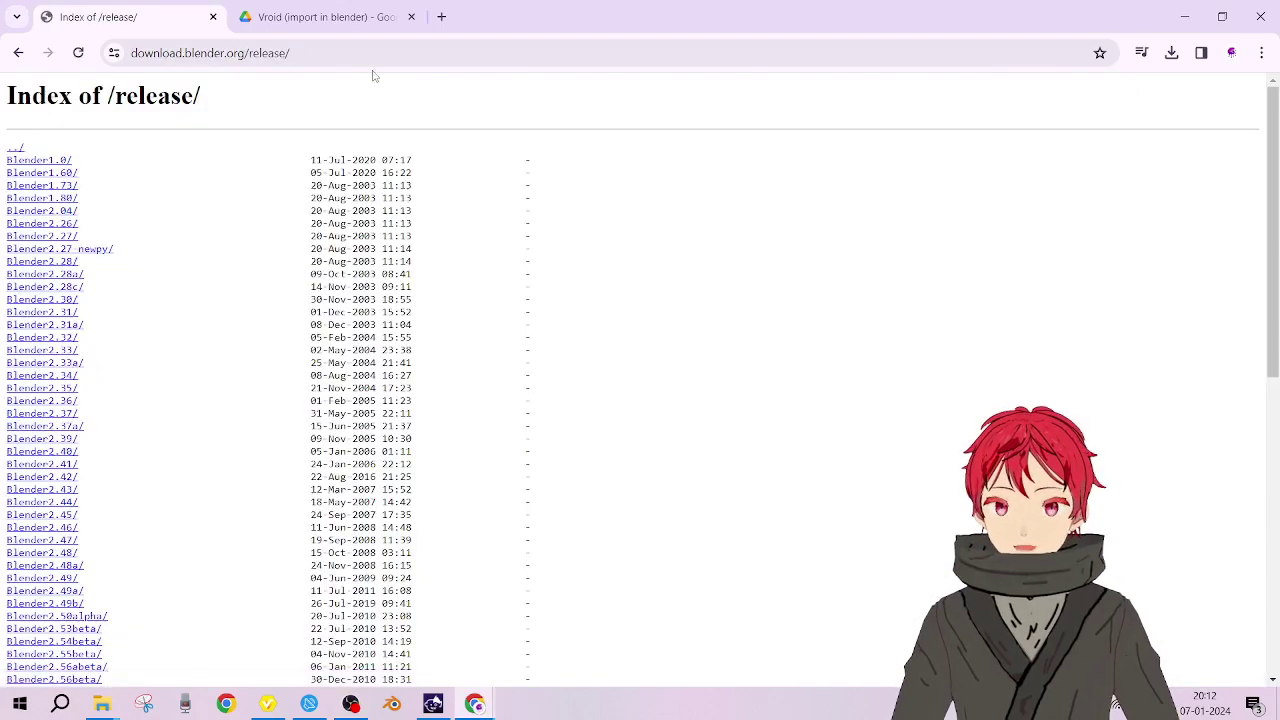
{"action": "left_click", "coordinate": [373, 53]}
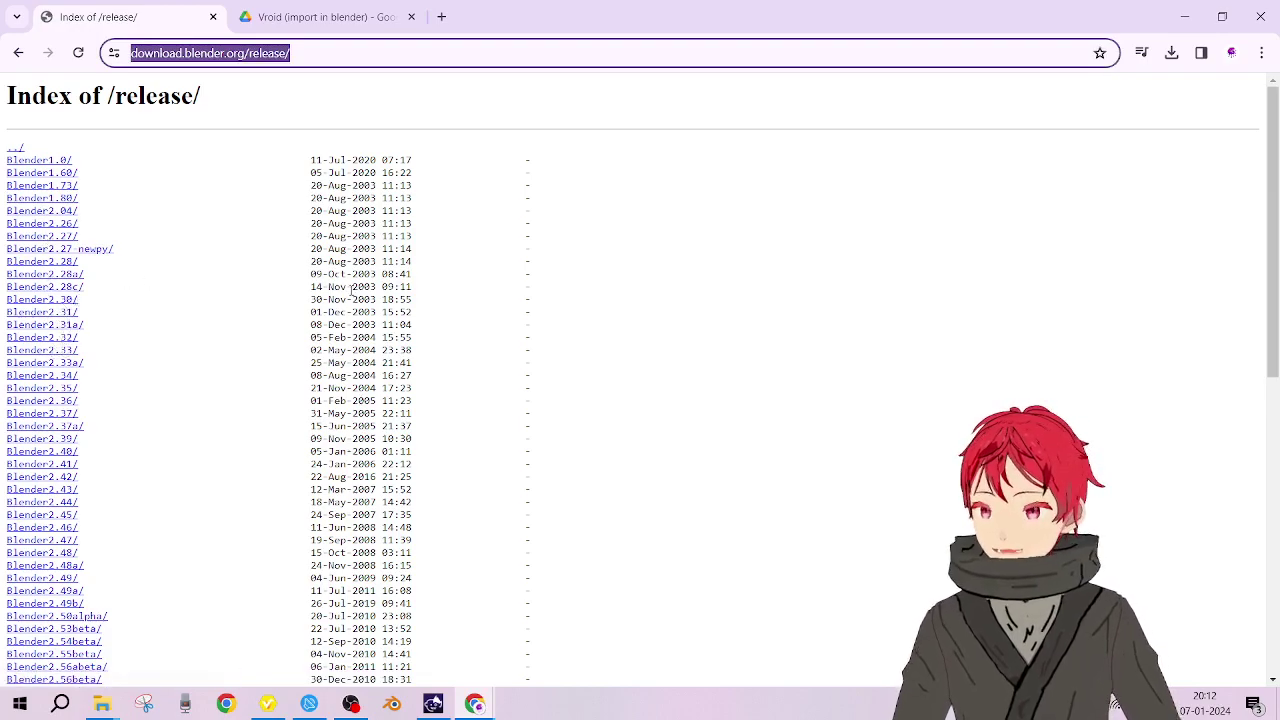
{"action": "left_click", "coordinate": [682, 311]}
{"action": "scroll", "coordinate": [24, 338], "scroll_direction": "down", "scroll_amount": 4}
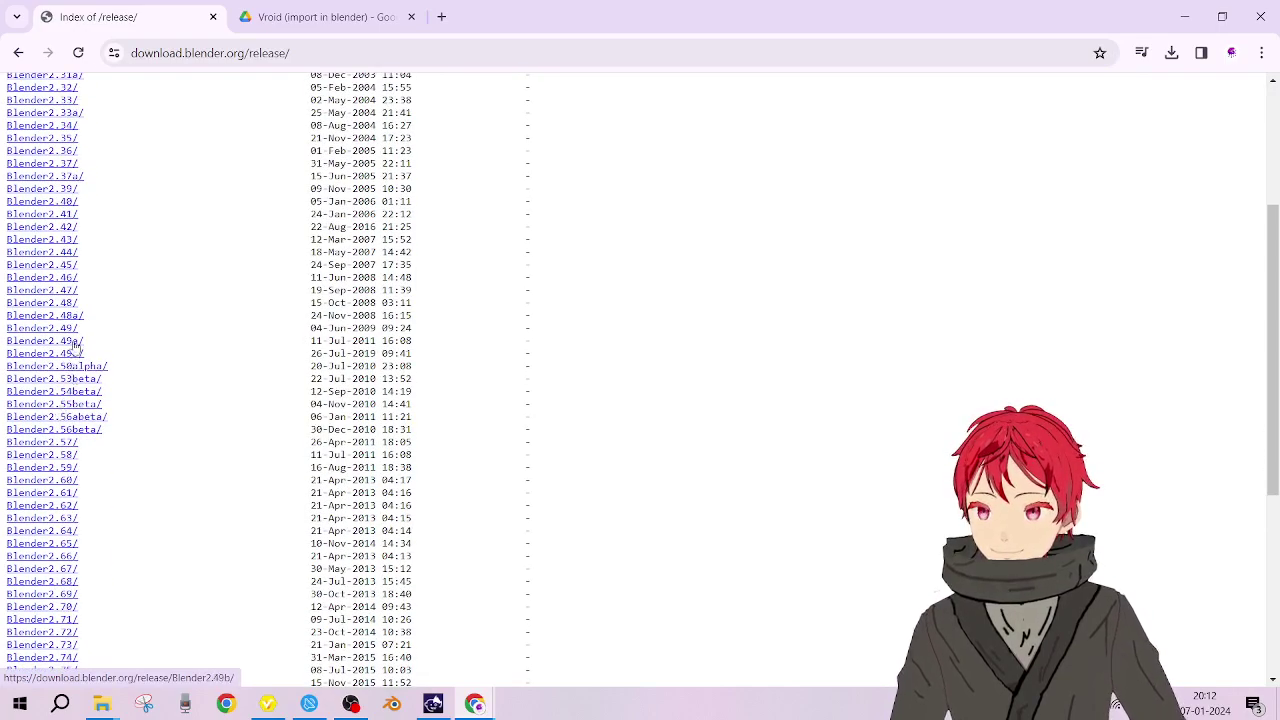
{"action": "scroll", "coordinate": [60, 350], "scroll_direction": "down", "scroll_amount": 1}
{"action": "scroll", "coordinate": [78, 410], "scroll_direction": "down", "scroll_amount": 4}
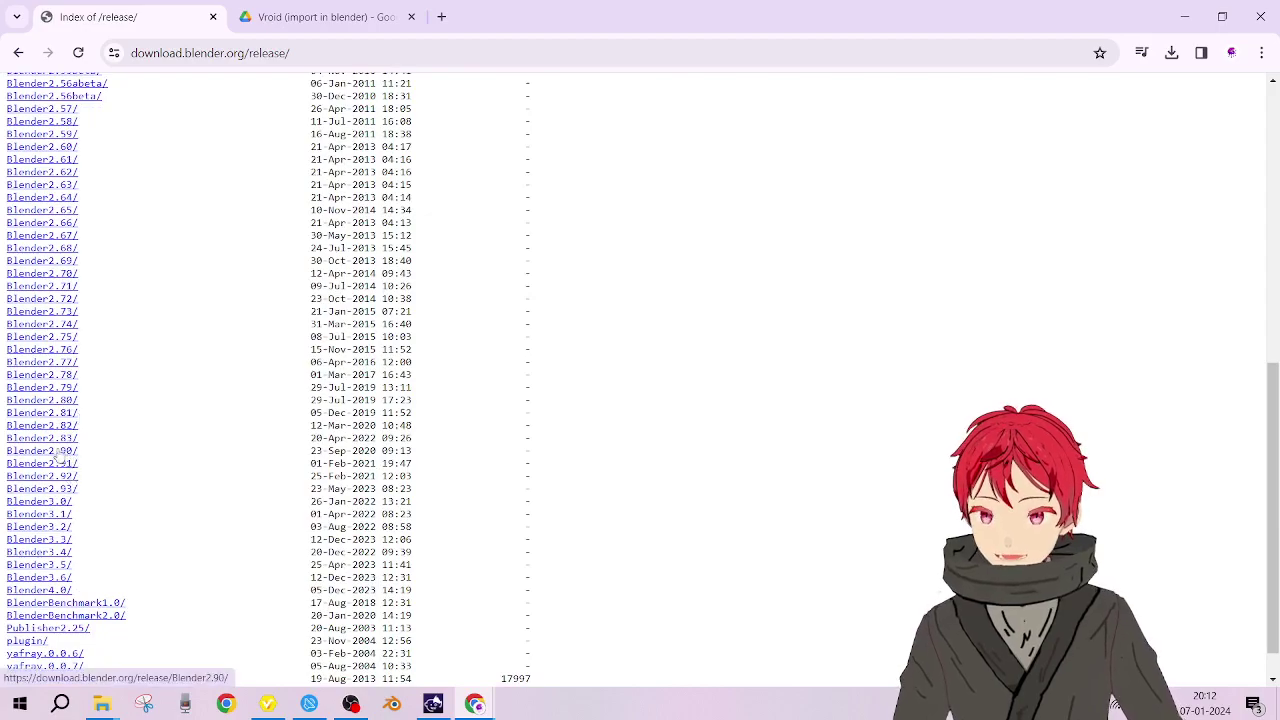
- Open the Blender2.90/ release folder and select its address with Ctrl+L
{"action": "left_click", "coordinate": [55, 453]}
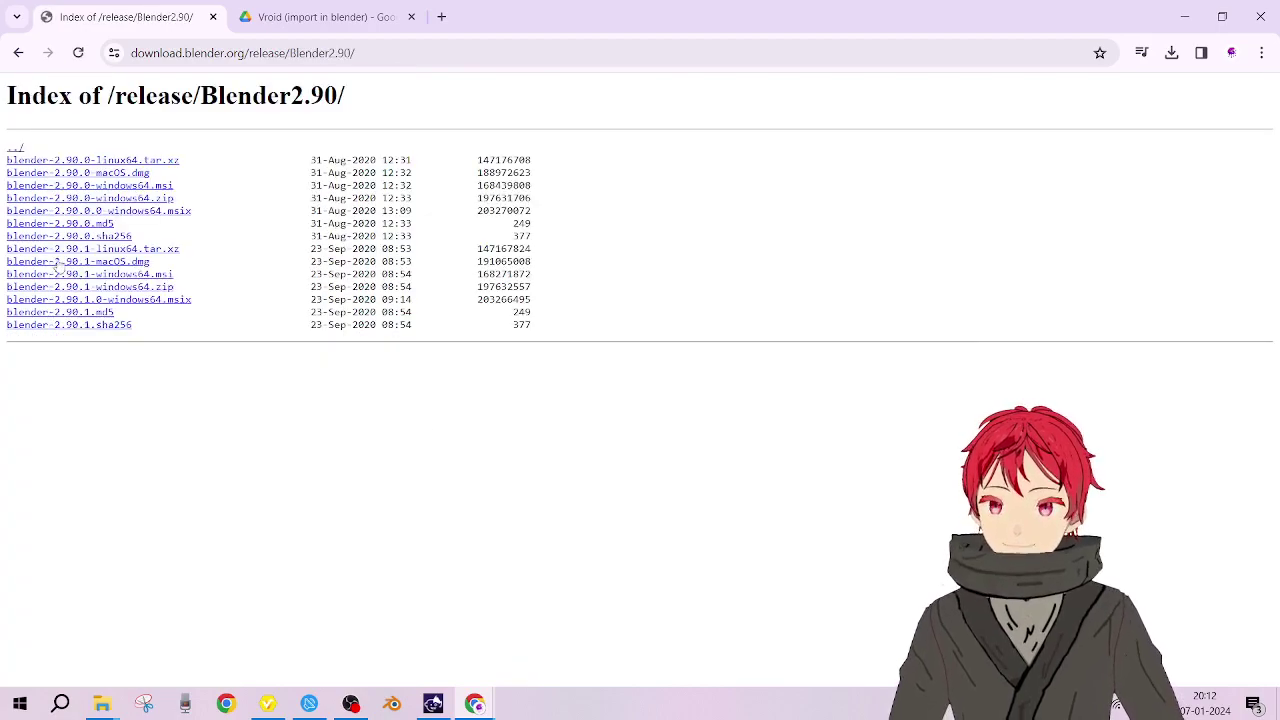
{"action": "key", "text": "ctrl+l"}
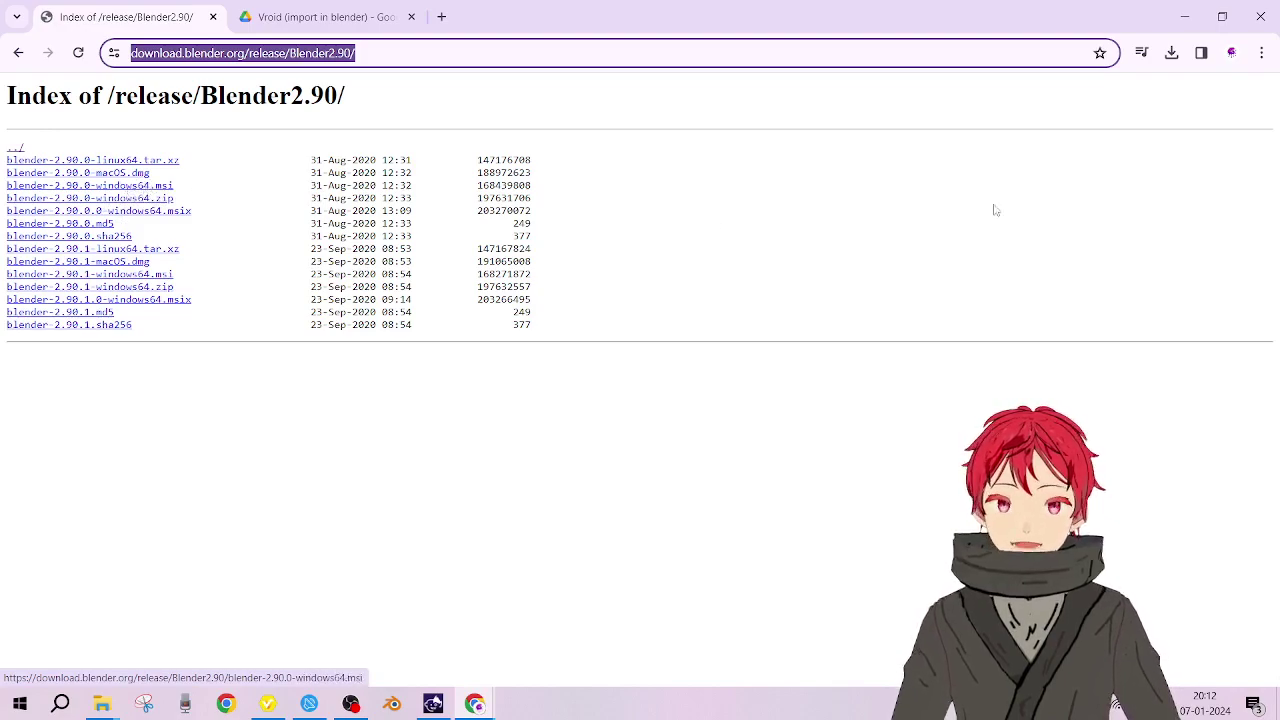
{"action": "left_click", "coordinate": [940, 185]}
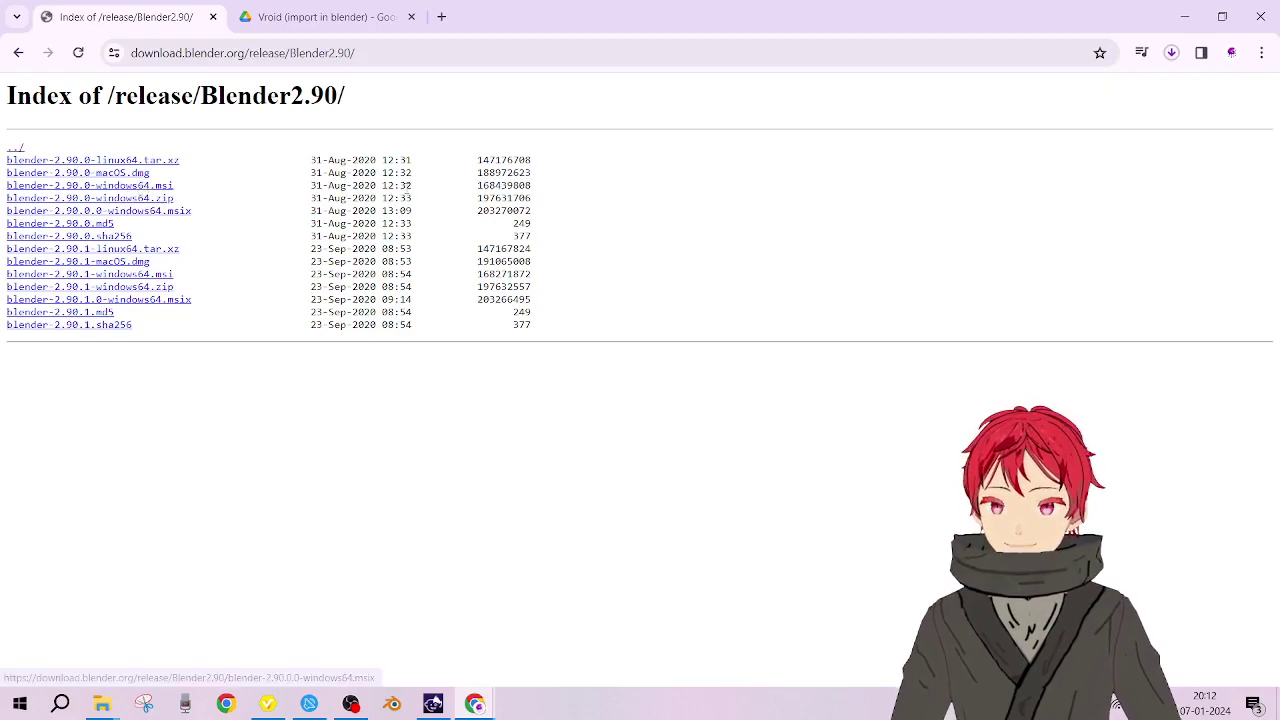
- Start, then cancel, the blender-2.90.0-windows64.msi download and close the downloads list
{"action": "left_click", "coordinate": [1172, 52]}
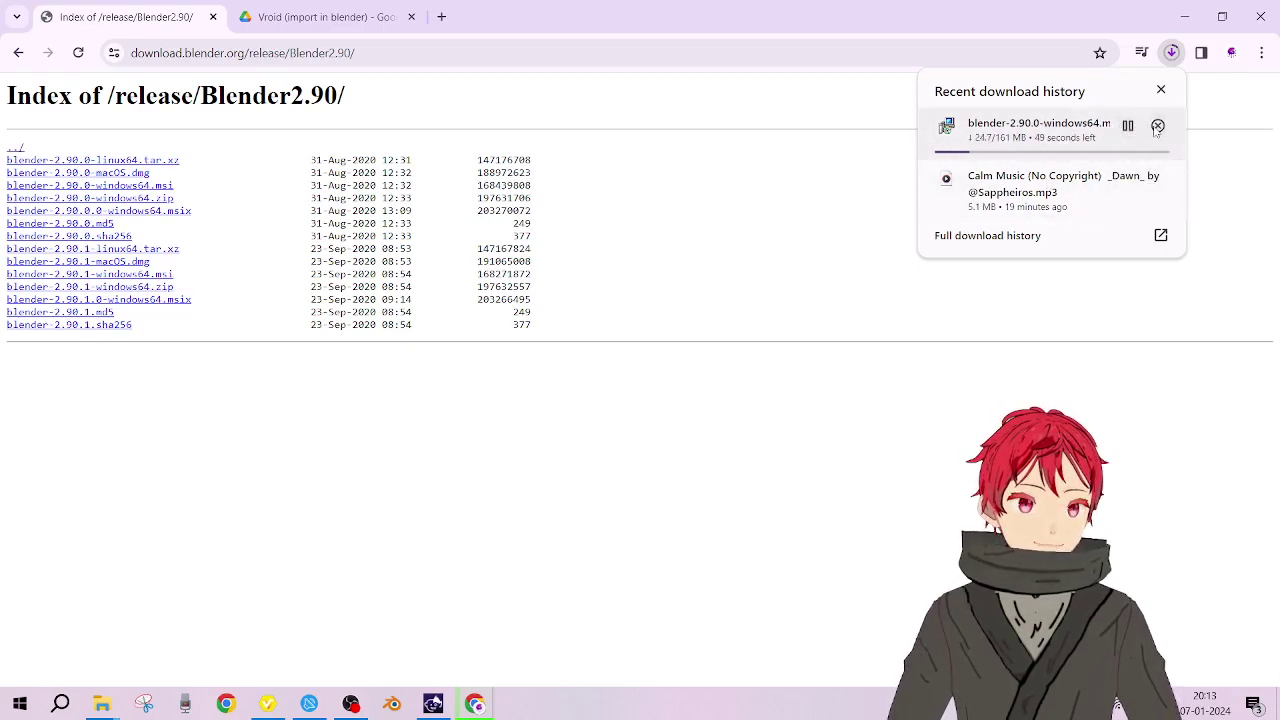
{"action": "left_click", "coordinate": [1157, 127]}
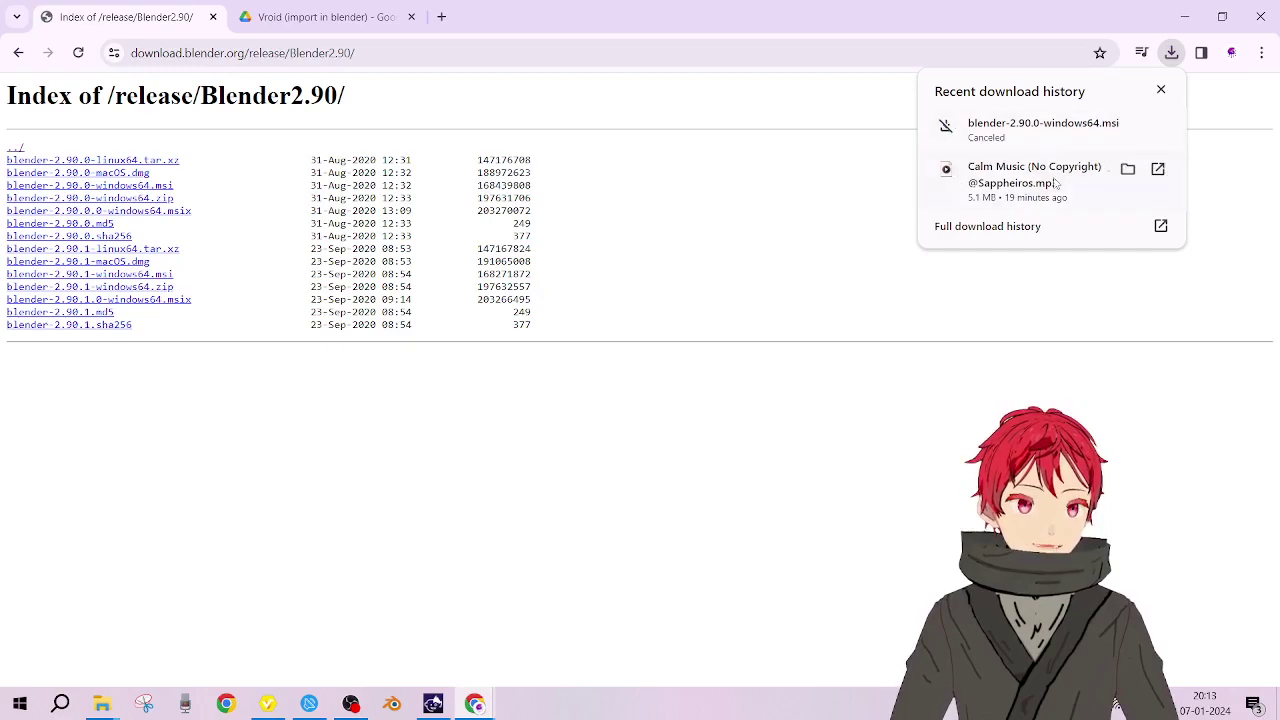
{"action": "left_click", "coordinate": [718, 483]}
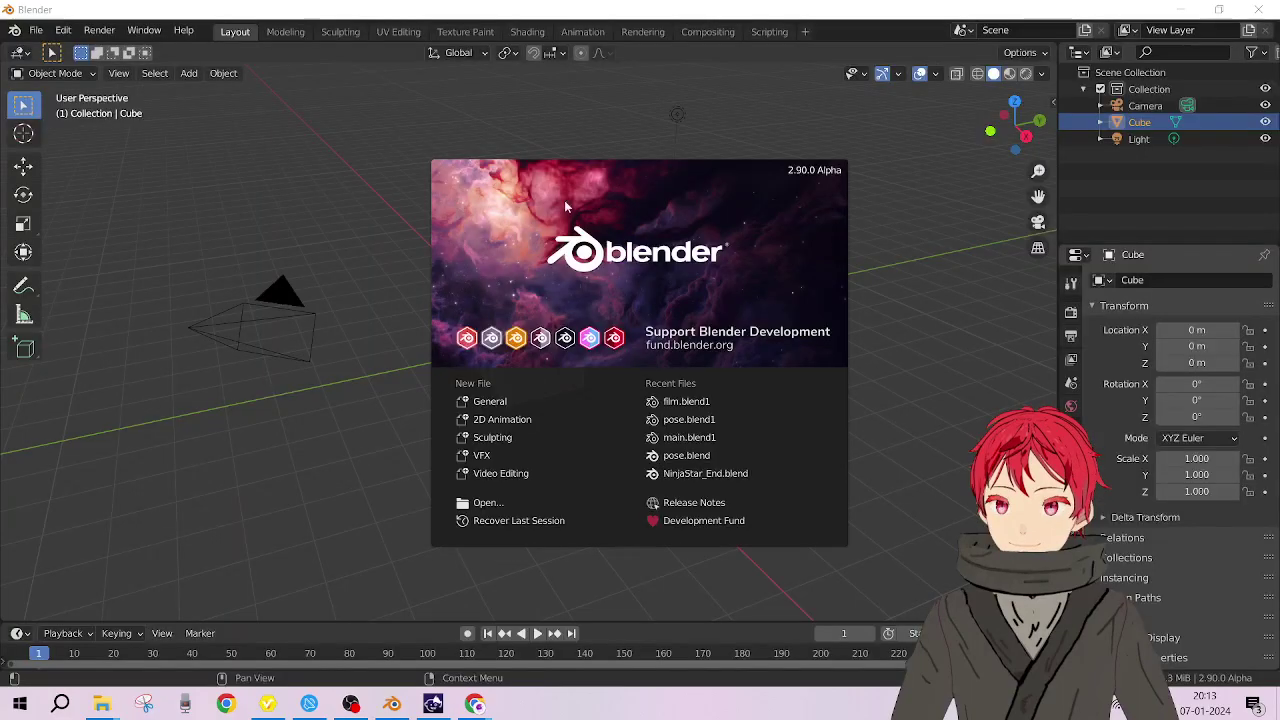
- Close the splash screen and delete the default cube, camera and light
{"action": "left_click", "coordinate": [506, 205]}
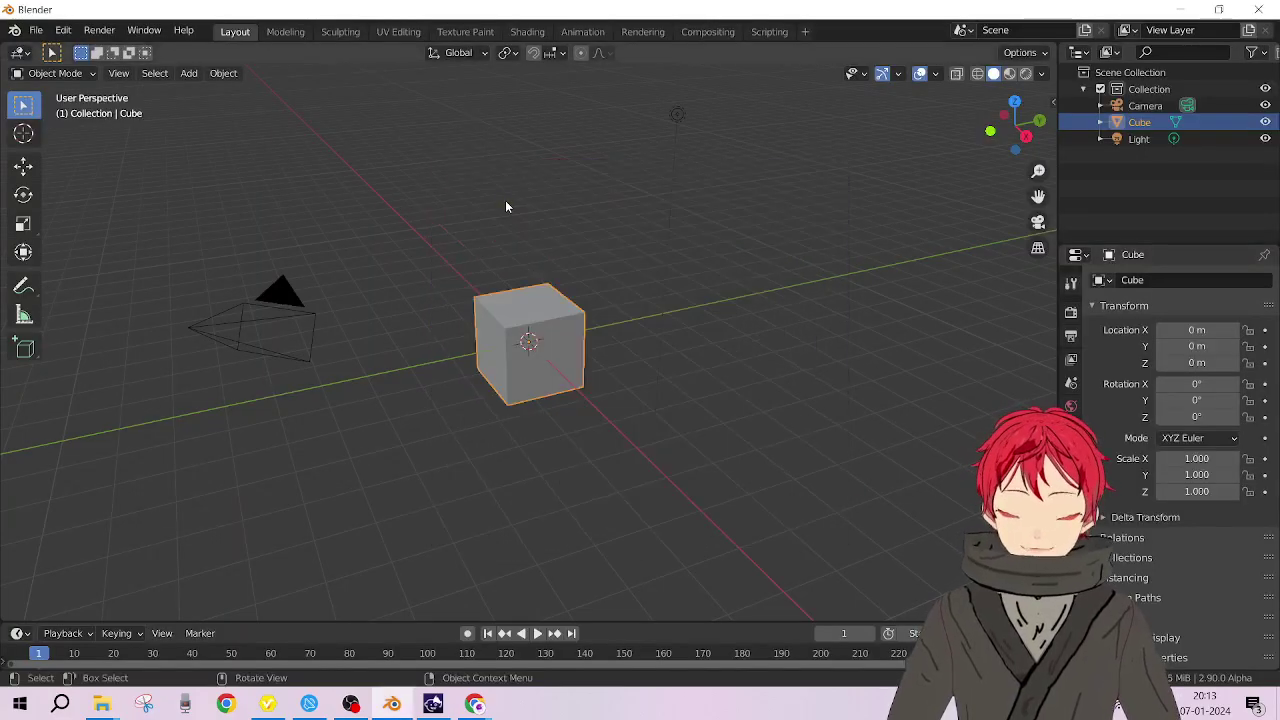
{"action": "key", "text": "a"}
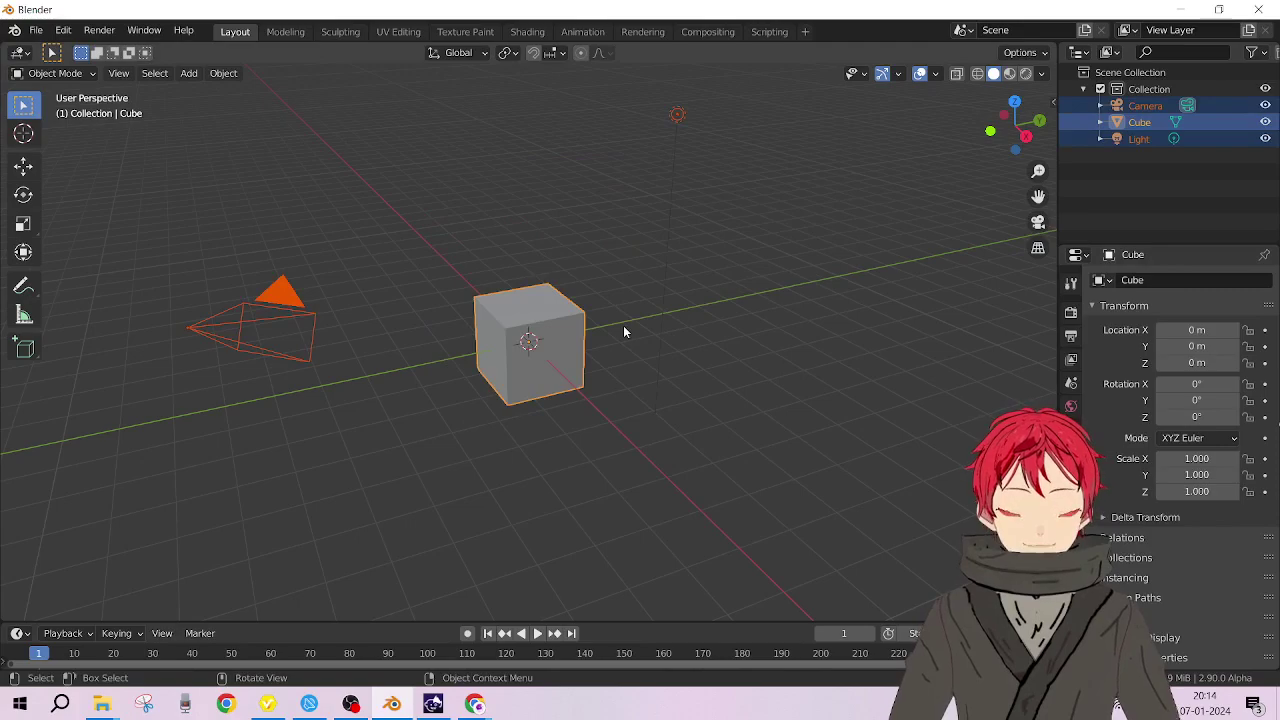
{"action": "key", "text": "Delete"}
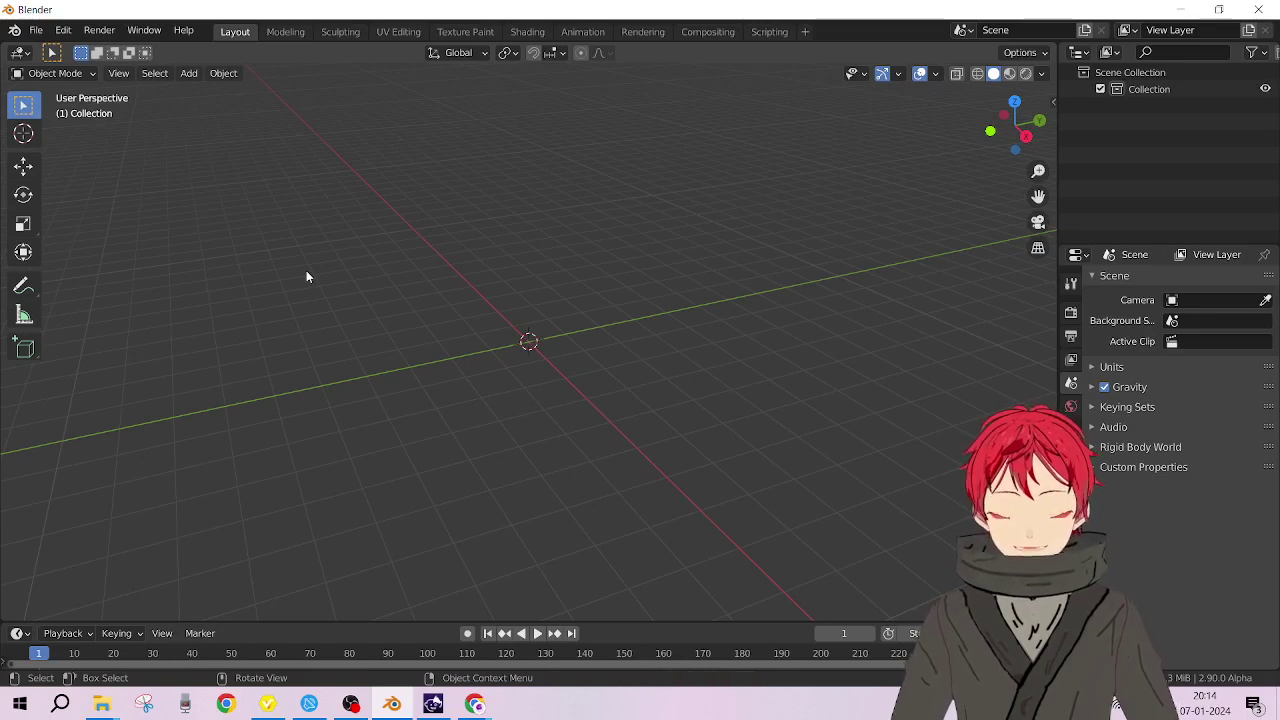
{"action": "key", "text": "ctrl+z"}
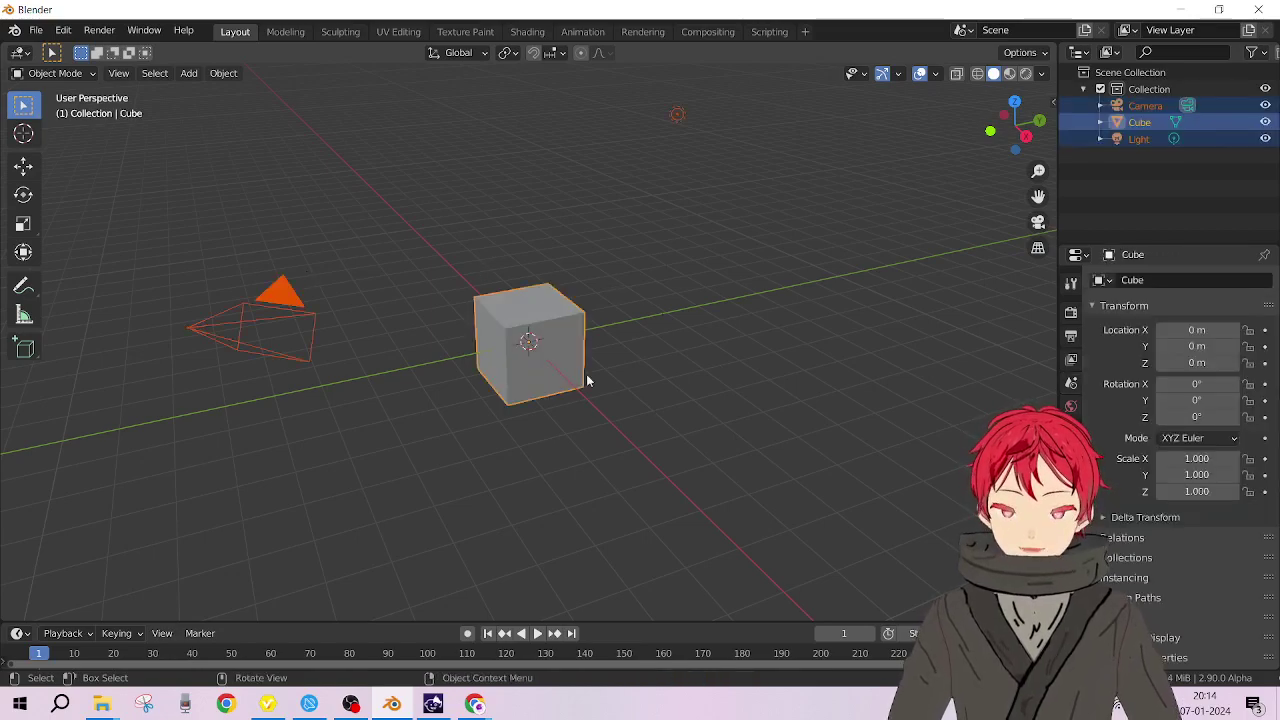
{"action": "key", "text": "x"}
{"action": "left_click", "coordinate": [587, 294]}
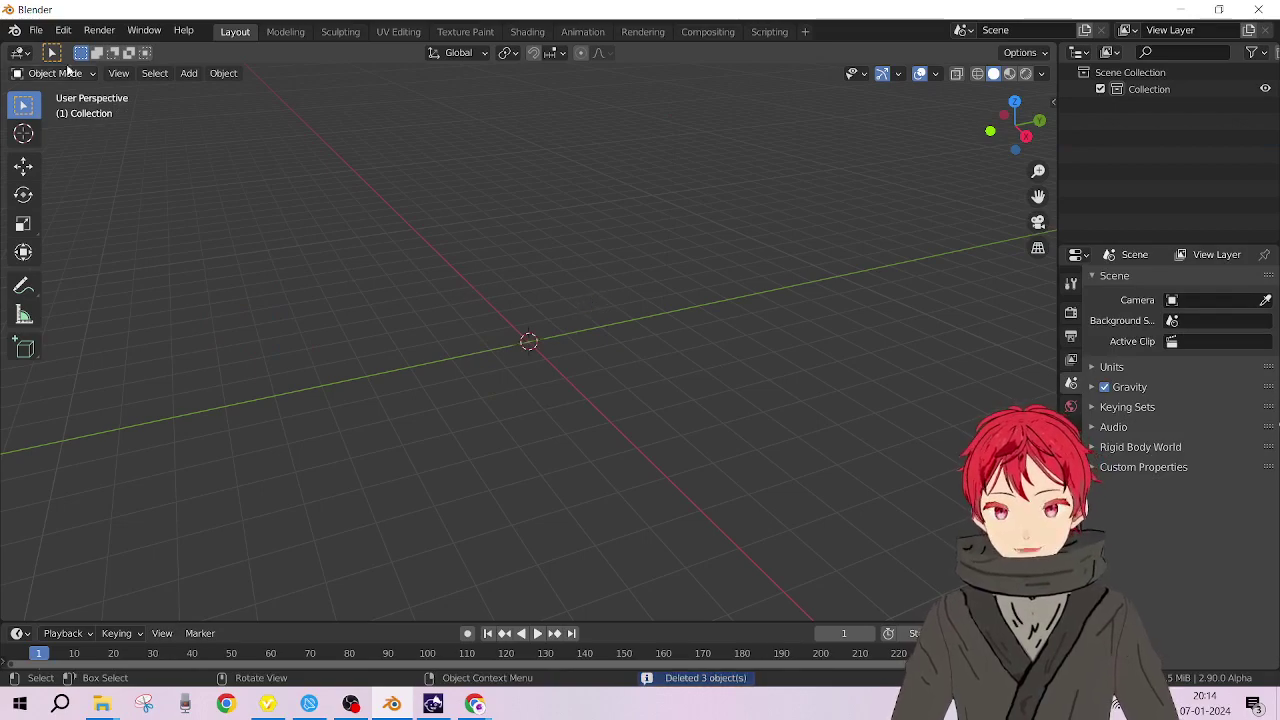
- Look over the File > Import formats, then switch back to the browser
{"action": "left_click", "coordinate": [36, 31]}
{"action": "mouse_move", "coordinate": [137, 263]}
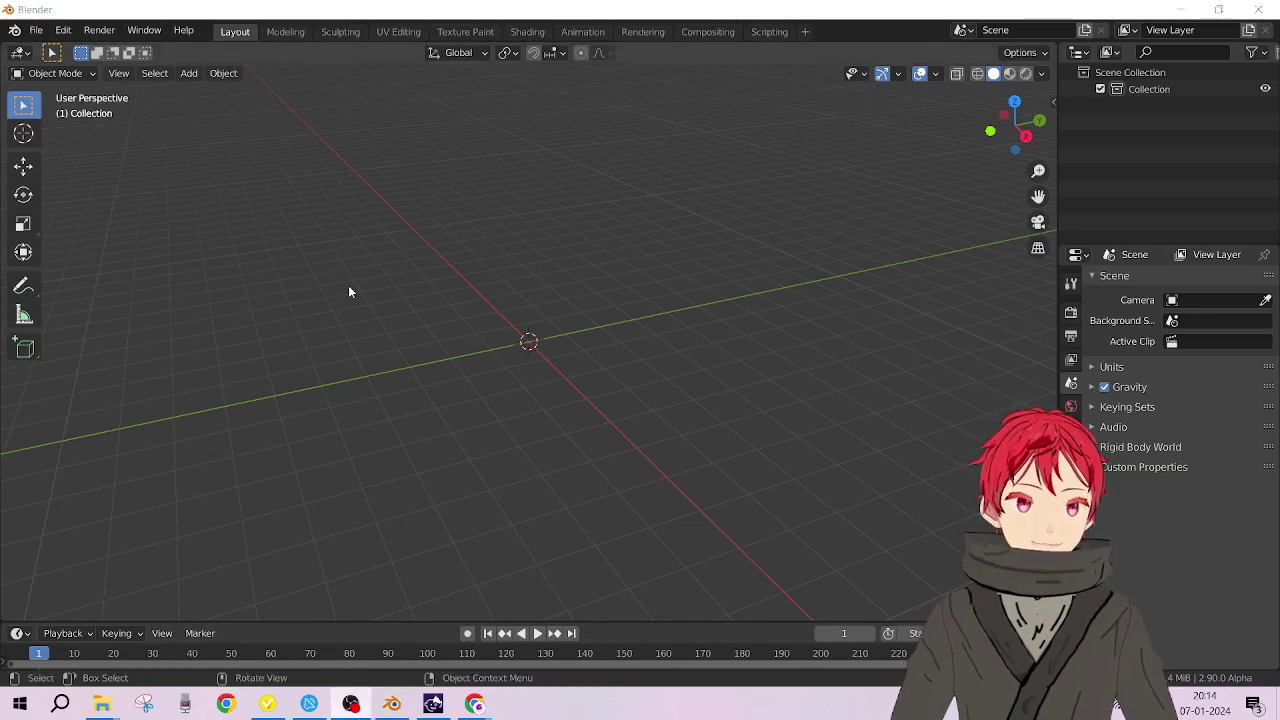
{"action": "left_click", "coordinate": [37, 31]}
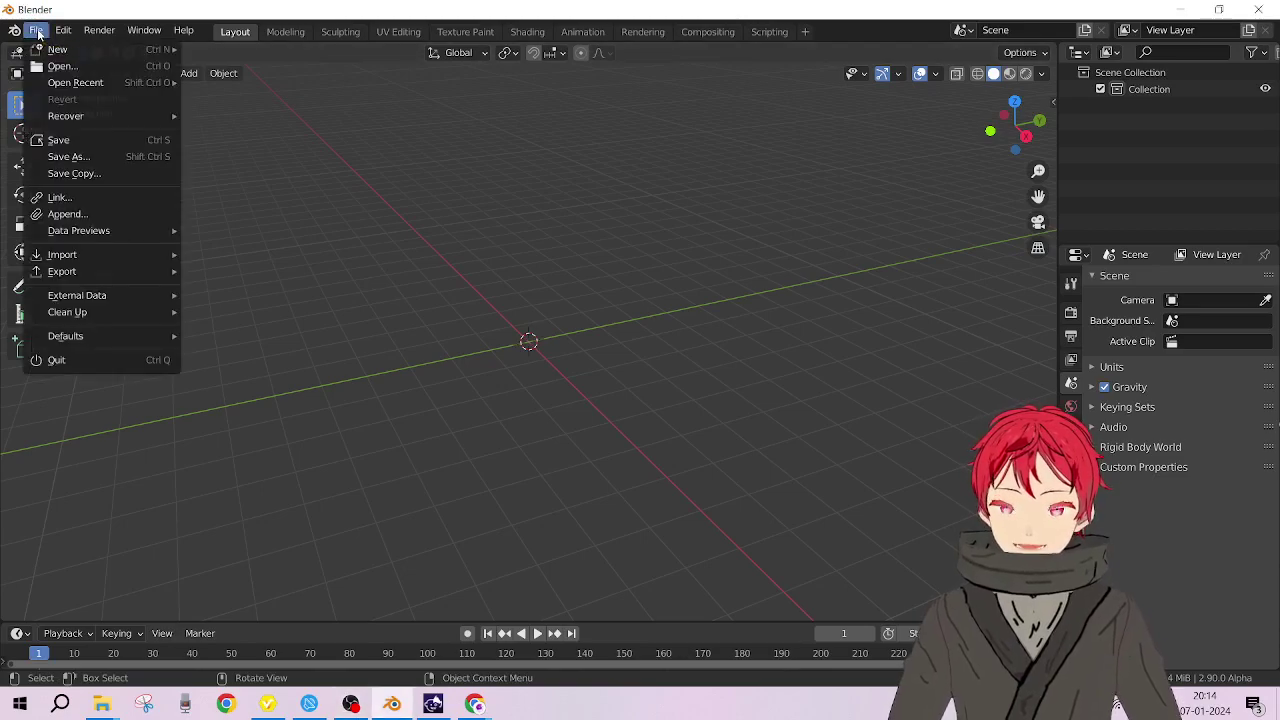
{"action": "mouse_move", "coordinate": [70, 258]}
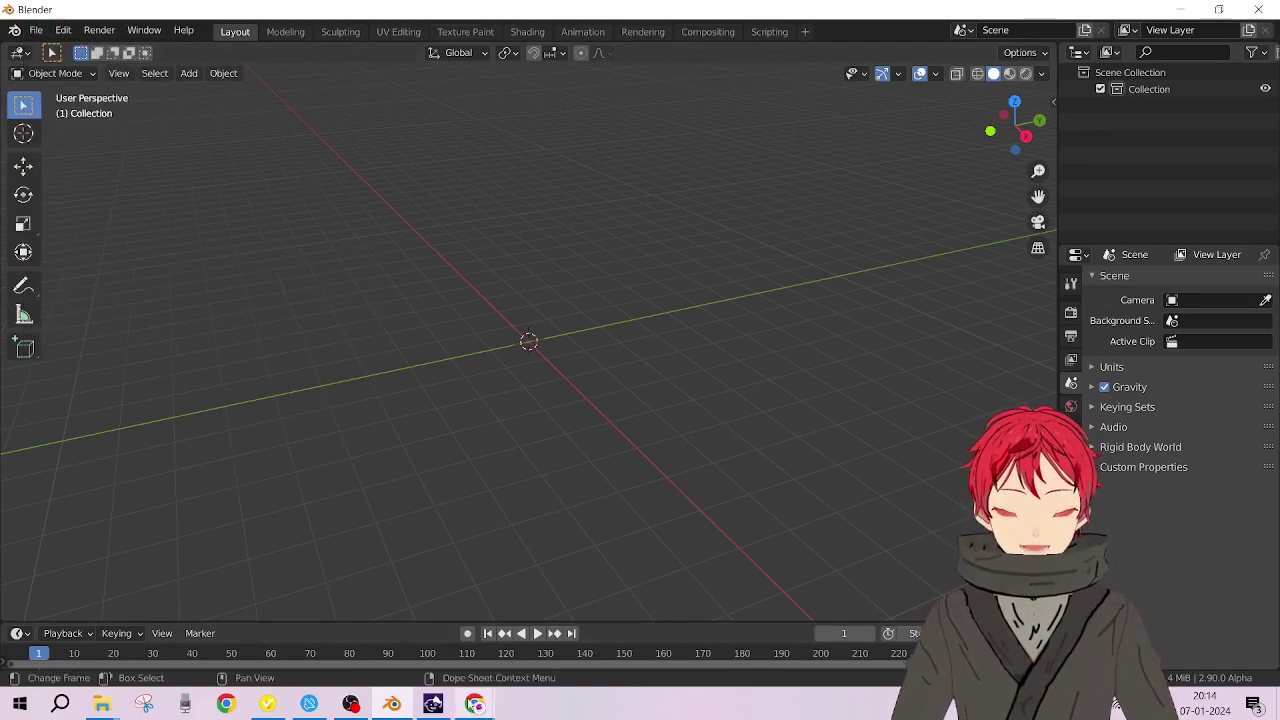
{"action": "left_click", "coordinate": [352, 708]}
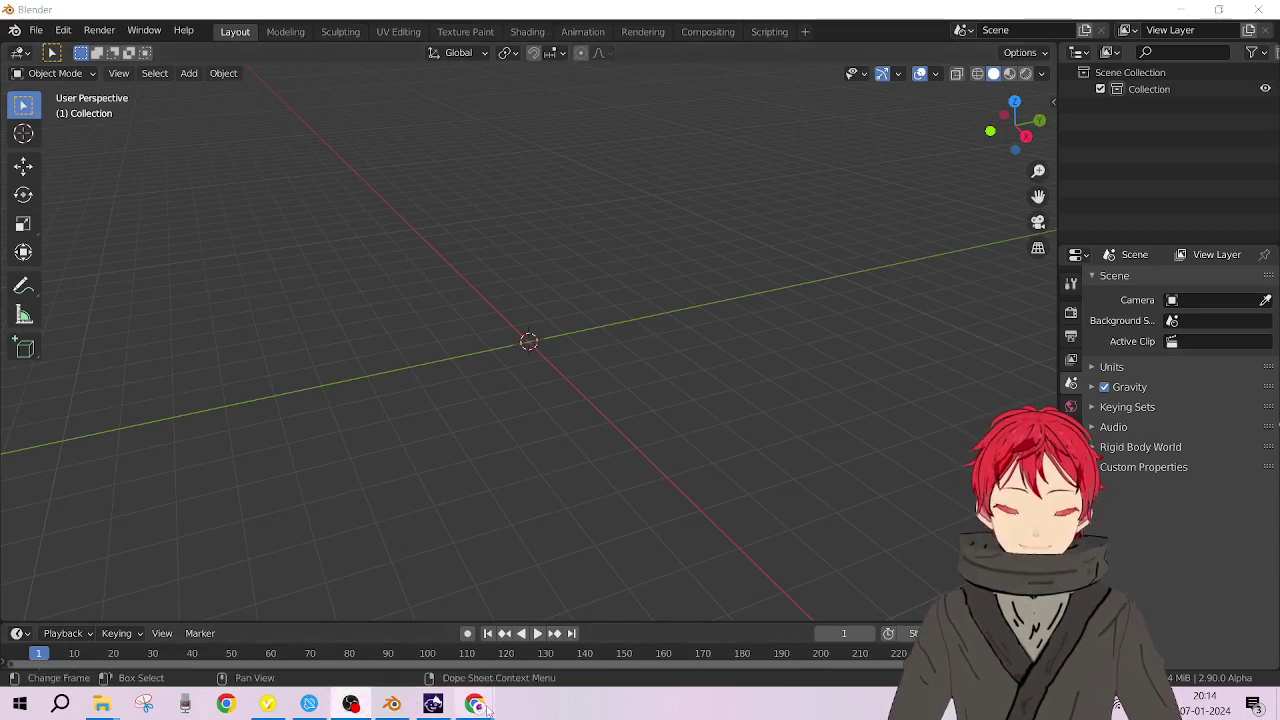
- In the Vroid (import in blender) Drive folder, look over the cats plugin and VRM add-on files
{"action": "mouse_move", "coordinate": [475, 704]}
{"action": "left_click", "coordinate": [573, 650]}
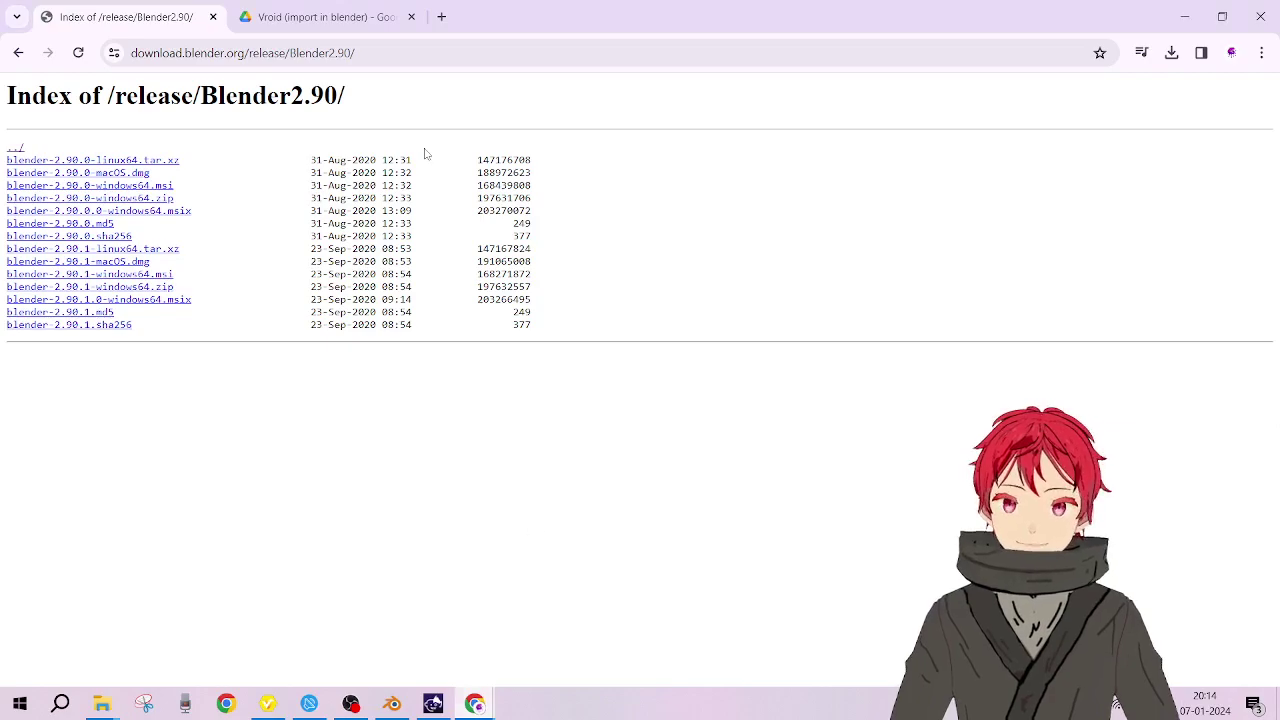
{"action": "left_click", "coordinate": [350, 12]}
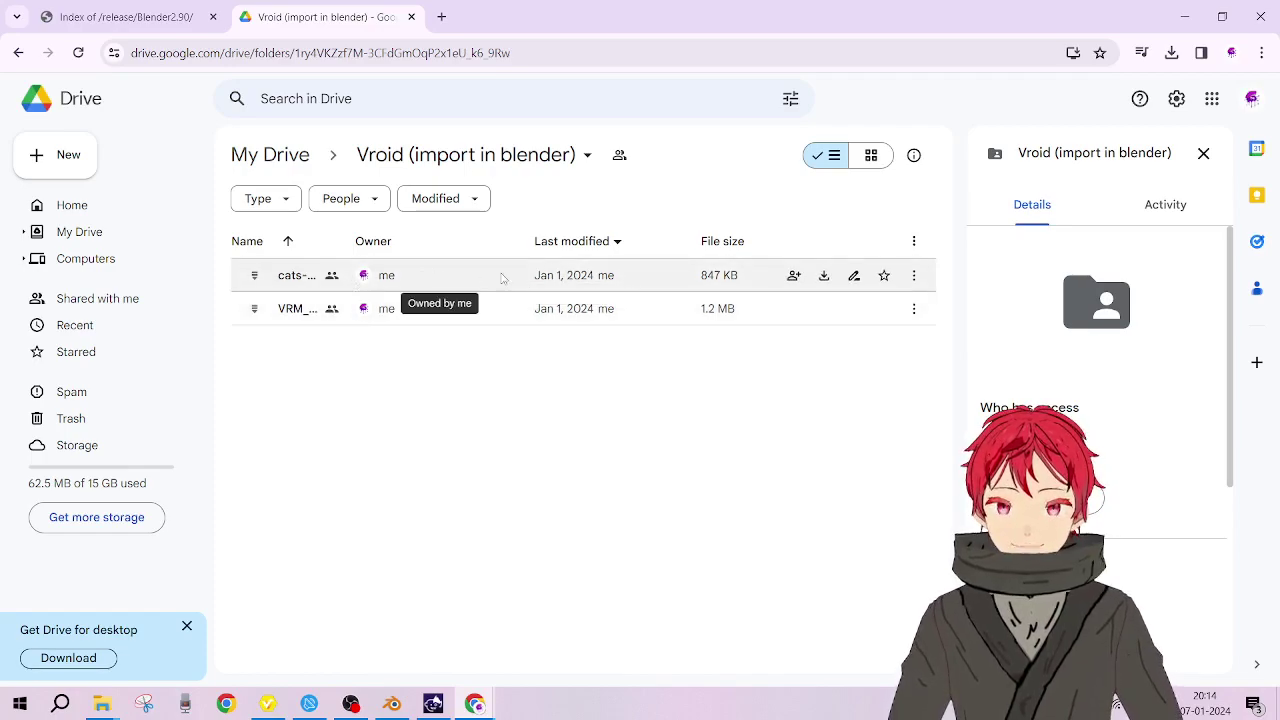
{"action": "left_click", "coordinate": [469, 279]}
{"action": "left_click", "coordinate": [466, 316]}
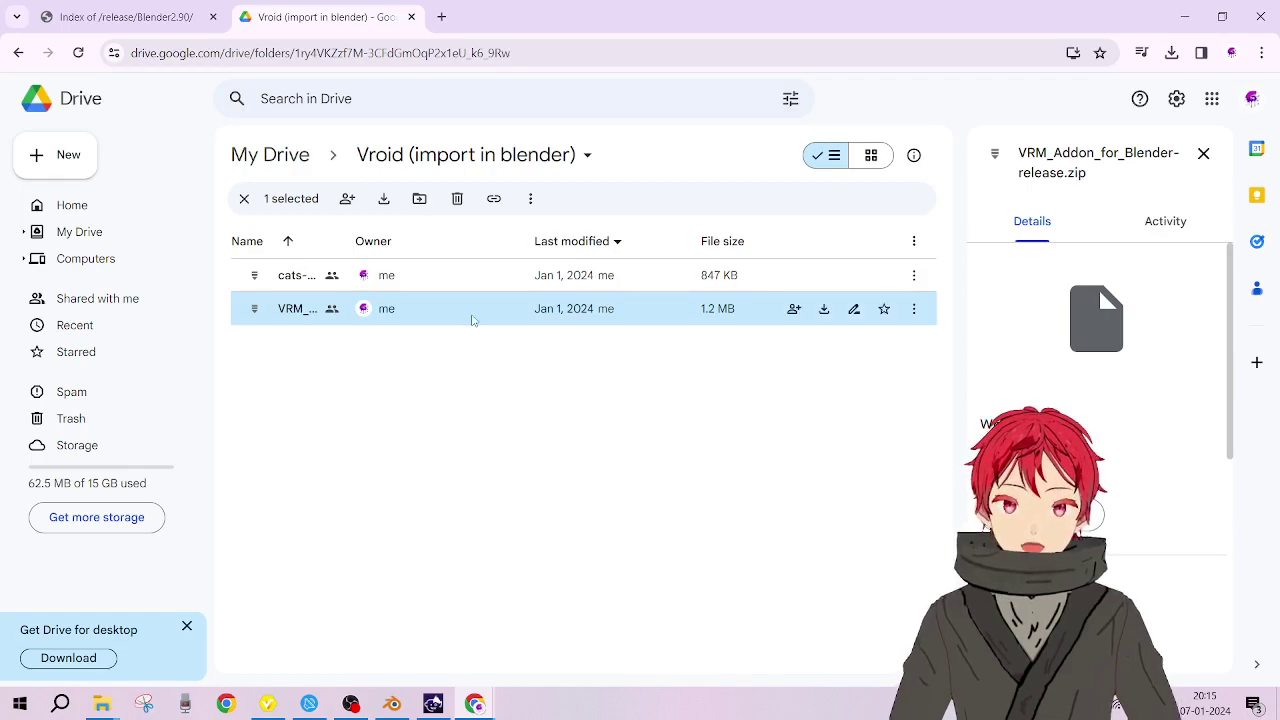
{"action": "left_click", "coordinate": [553, 170]}
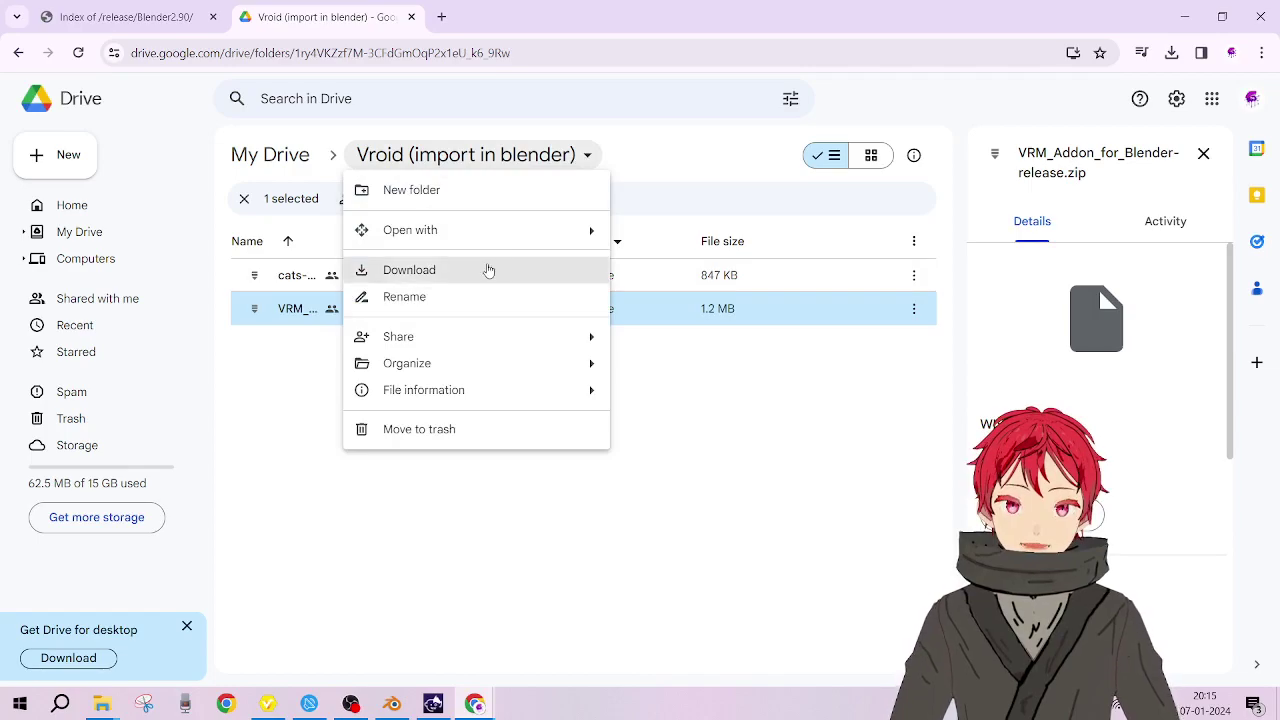
{"action": "left_click", "coordinate": [820, 420]}
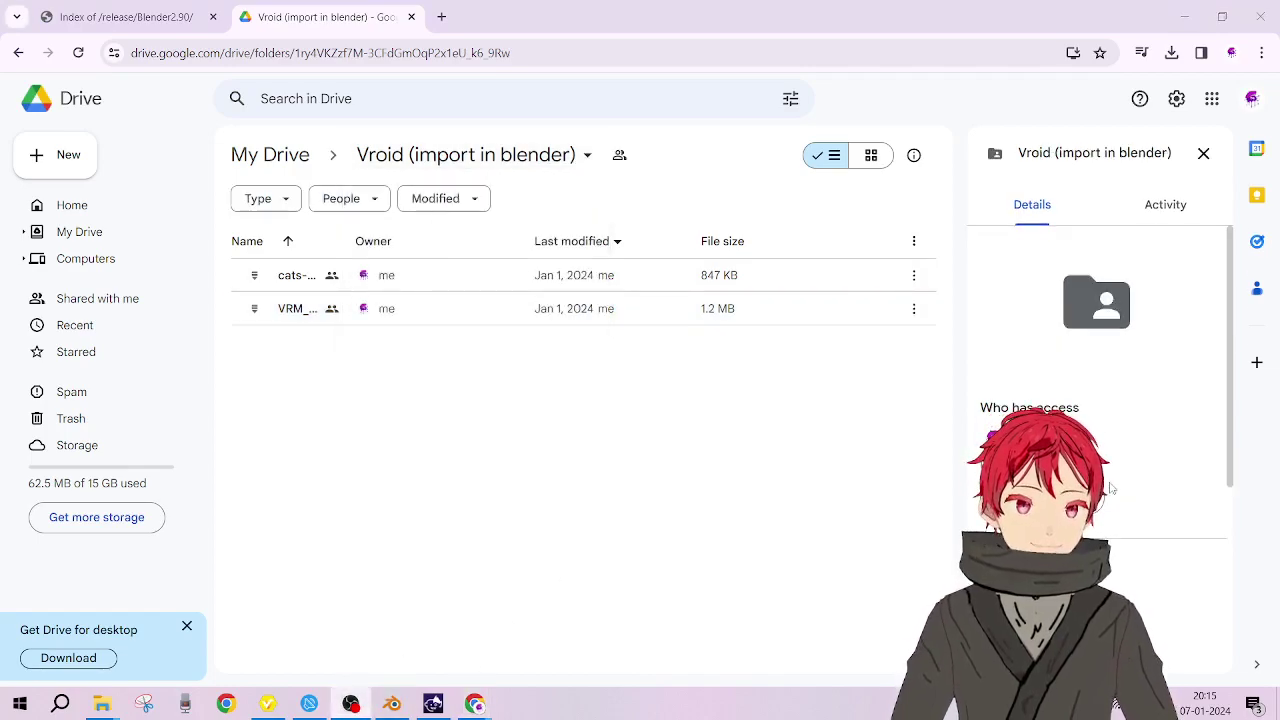
{"action": "key", "text": "alt+Tab"}
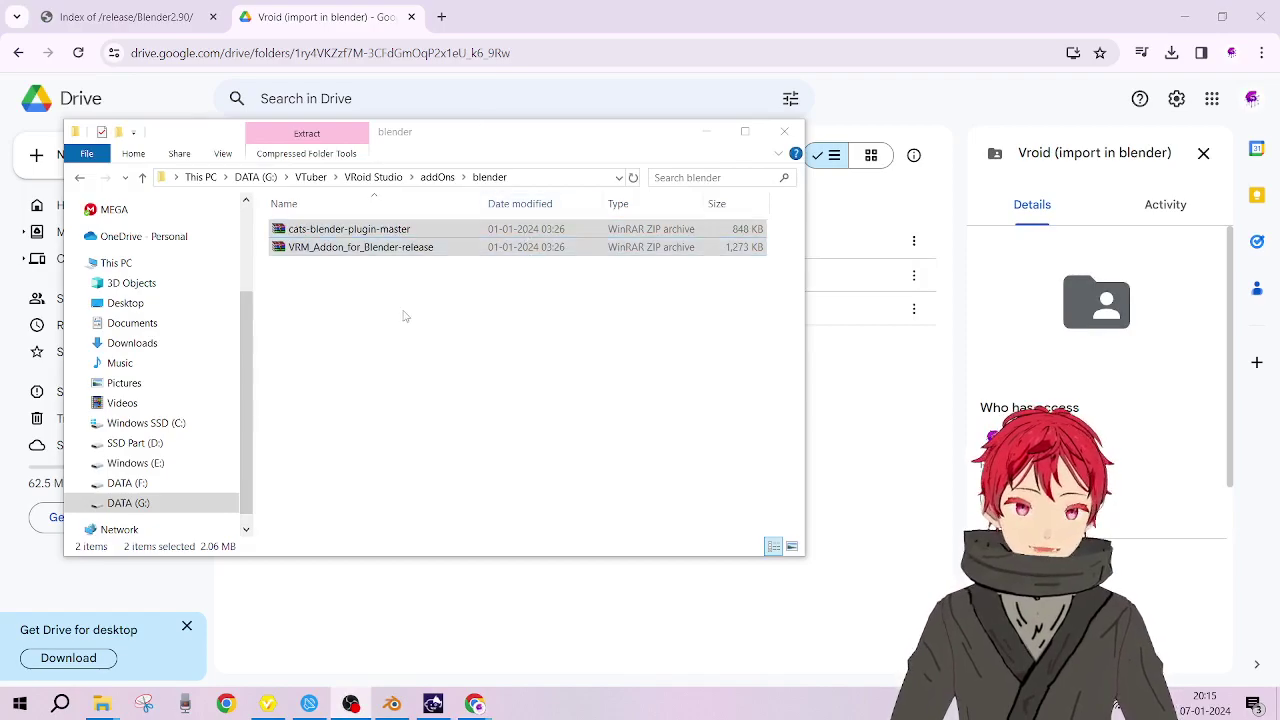
- Box-select the VRM_Addon_for_Blender-release zip in G:\VTuber\VRoid Studio\addOns\blender
{"action": "left_click_drag", "start_coordinate": [389, 326], "coordinate": [690, 352]}
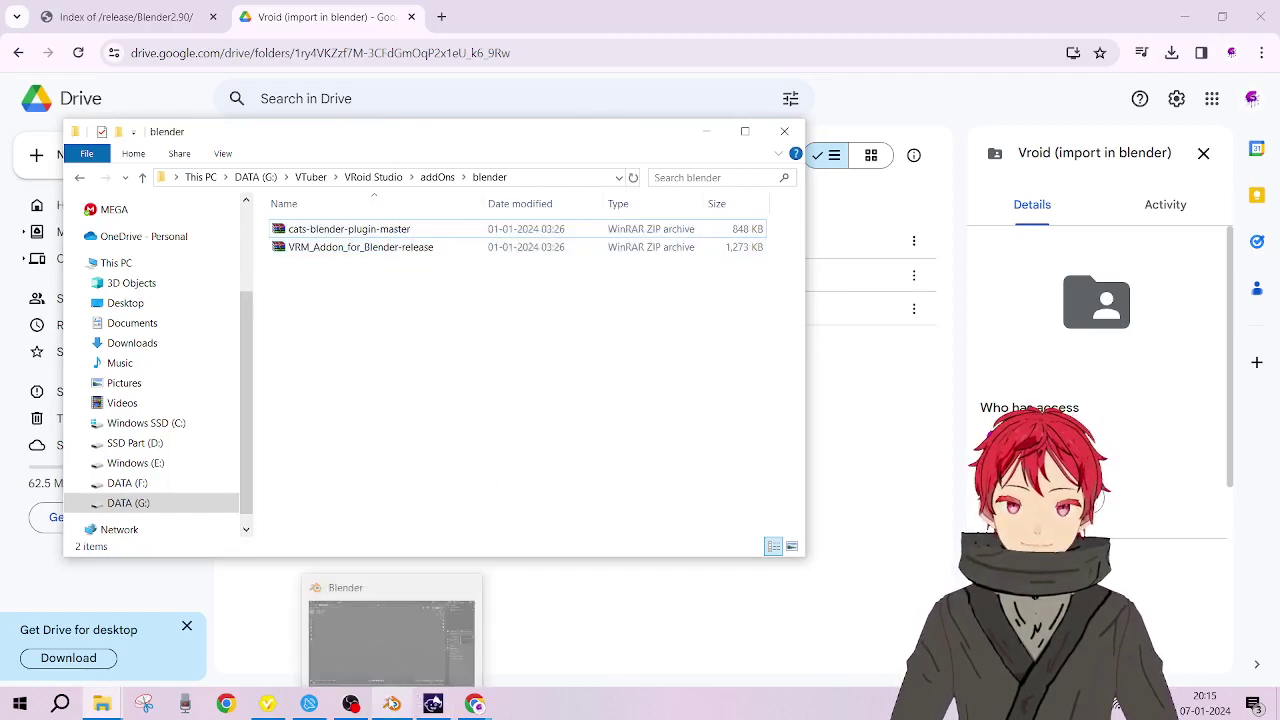
- Back in Blender, show the Preferences add-ons list and start installing an add-on from a file
{"action": "left_click", "coordinate": [391, 703]}
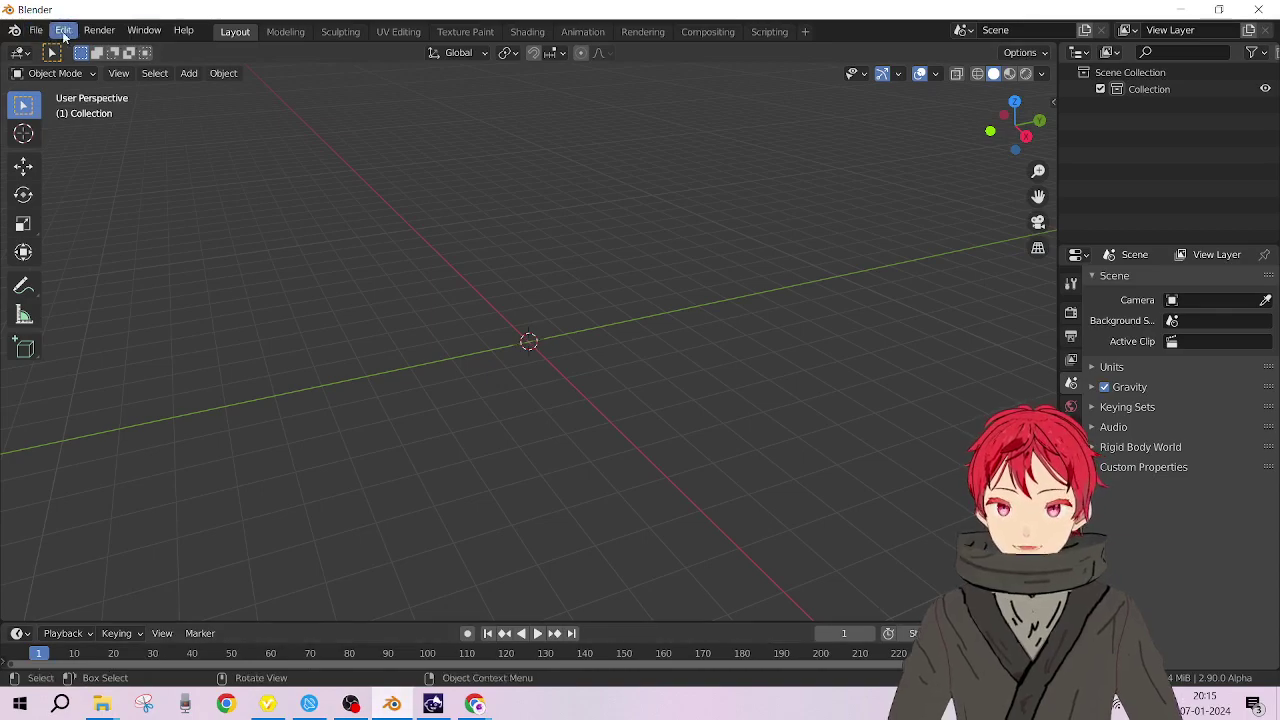
{"action": "left_click", "coordinate": [63, 31]}
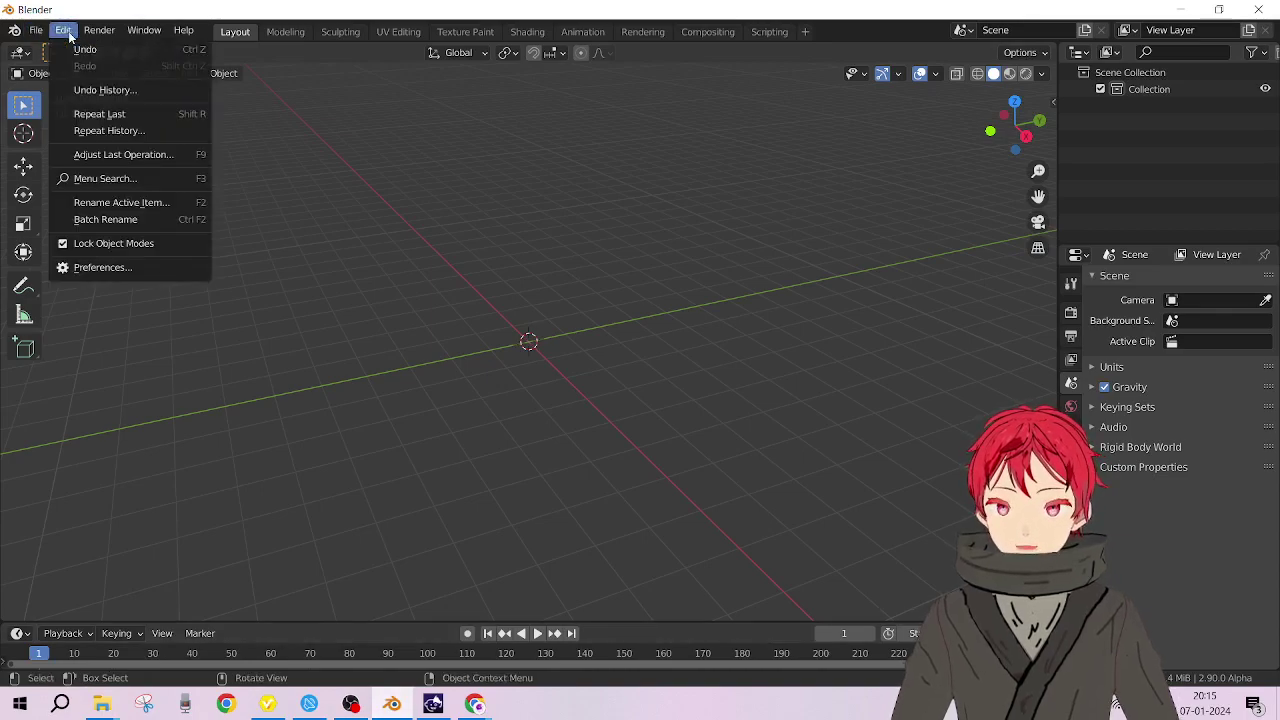
{"action": "left_click", "coordinate": [69, 35]}
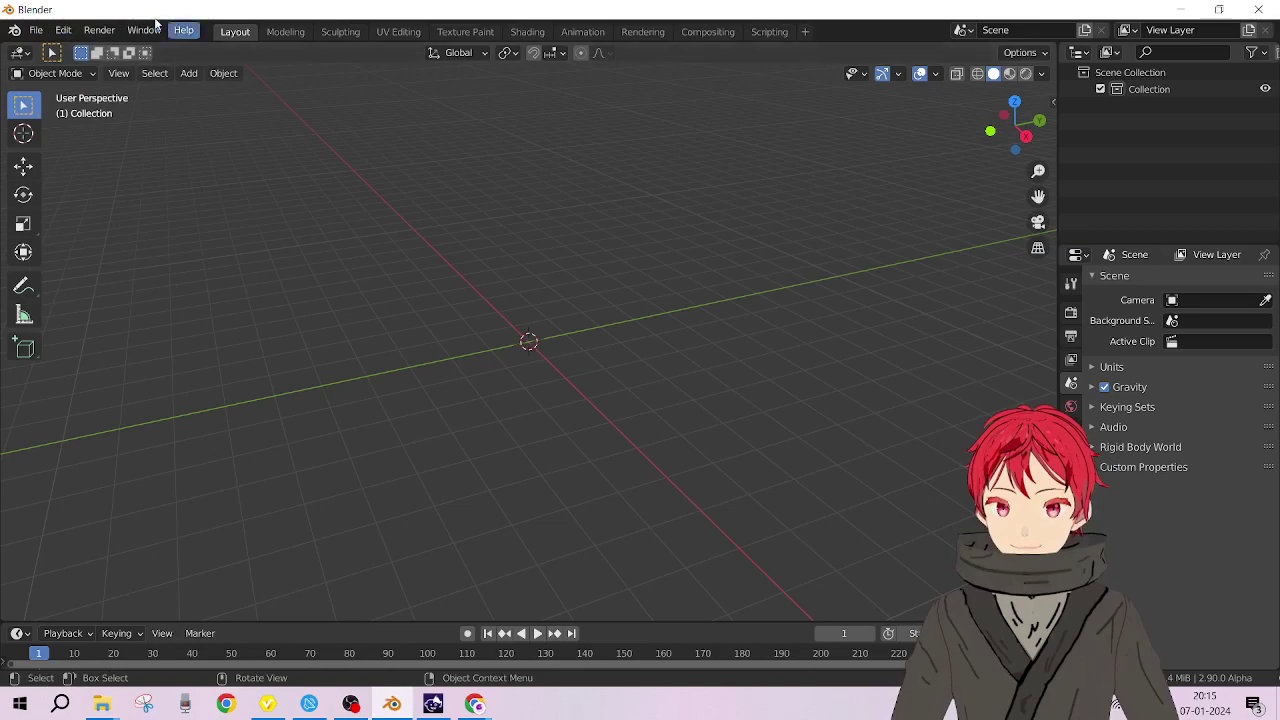
{"action": "left_click", "coordinate": [64, 33]}
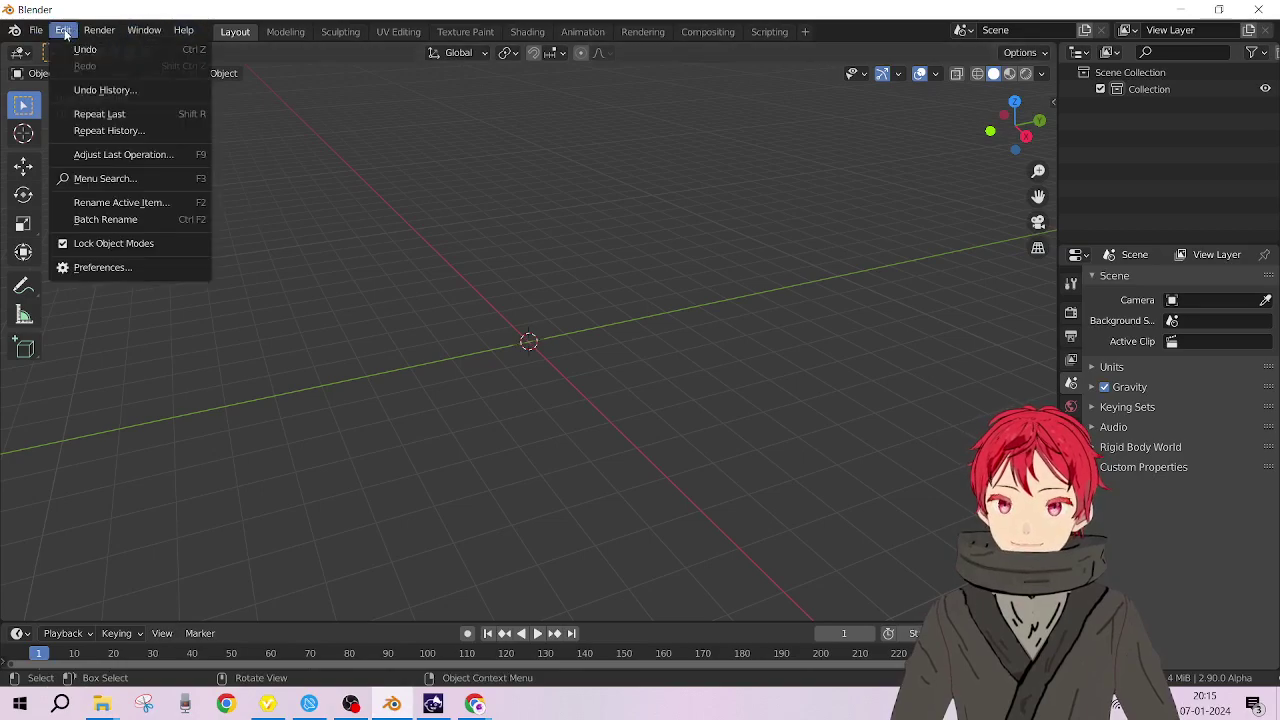
{"action": "left_click", "coordinate": [122, 269]}
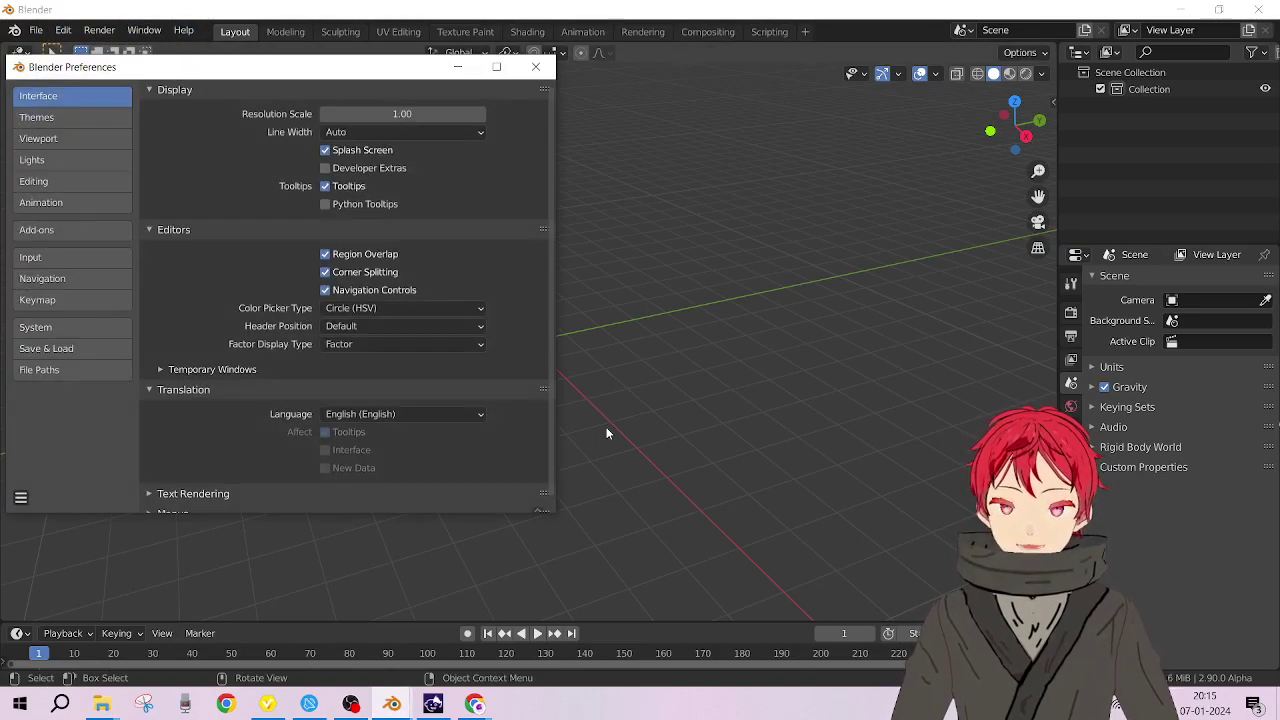
{"action": "left_click", "coordinate": [57, 229]}
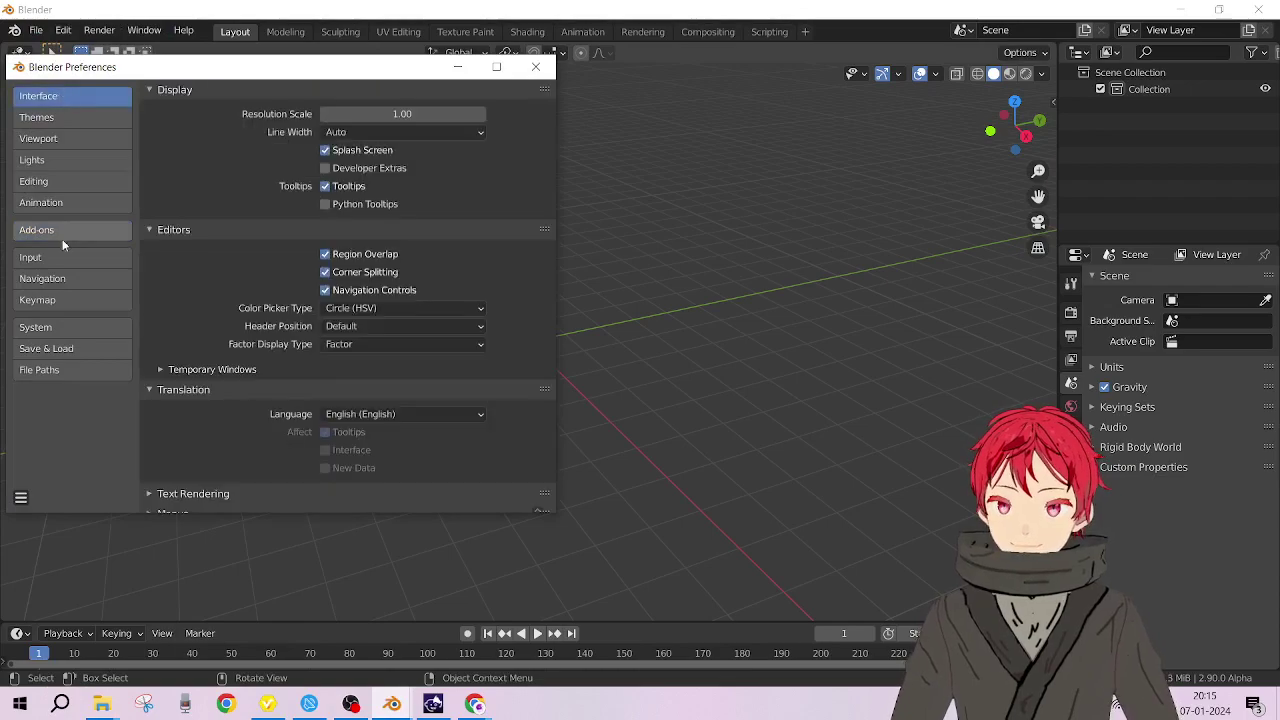
{"action": "left_click", "coordinate": [70, 234]}
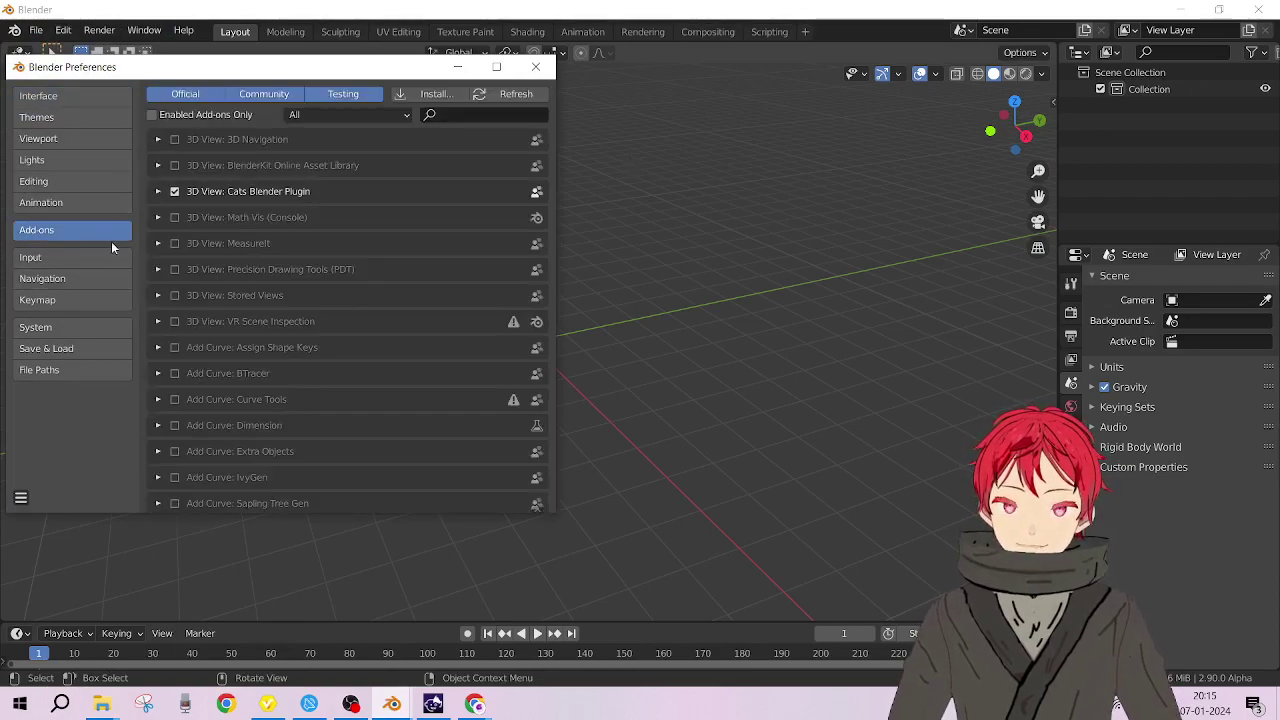
{"action": "left_click", "coordinate": [436, 94]}
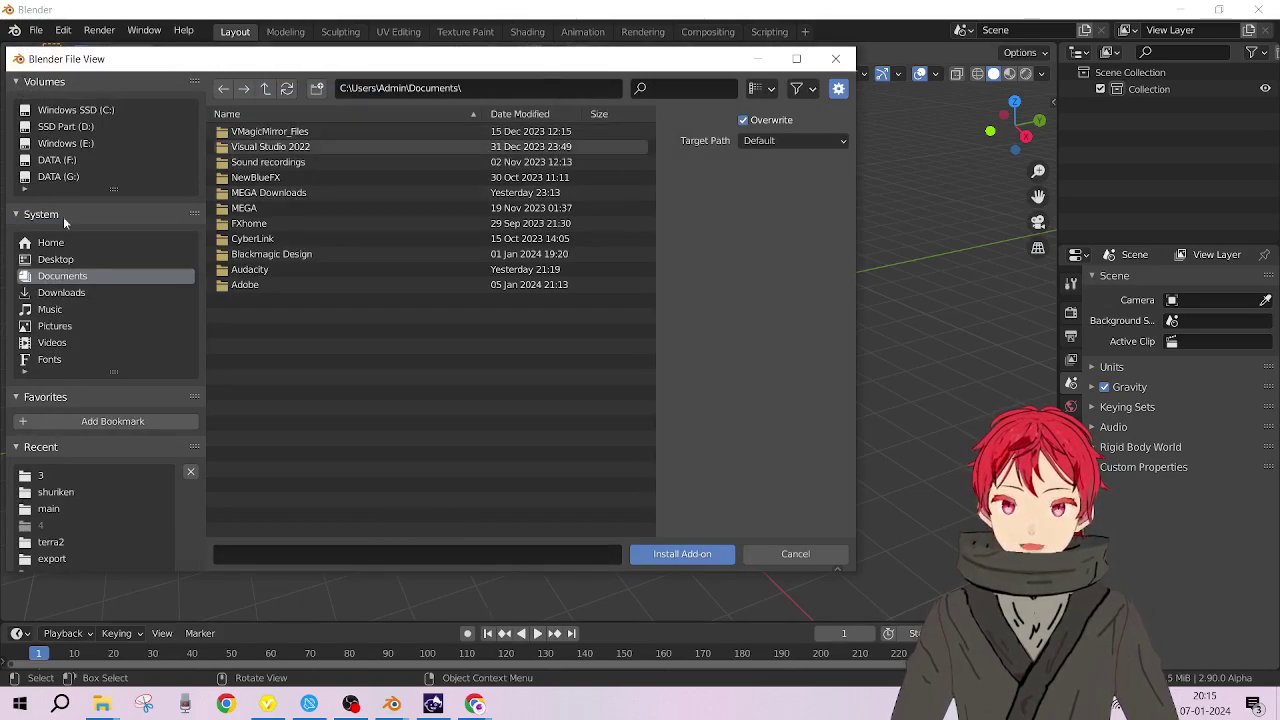
- Copy the add-ons folder path G:\VTuber\VRoid Studio\addOns\blender from the Explorer window
{"action": "mouse_move", "coordinate": [102, 704]}
{"action": "mouse_move", "coordinate": [447, 638]}
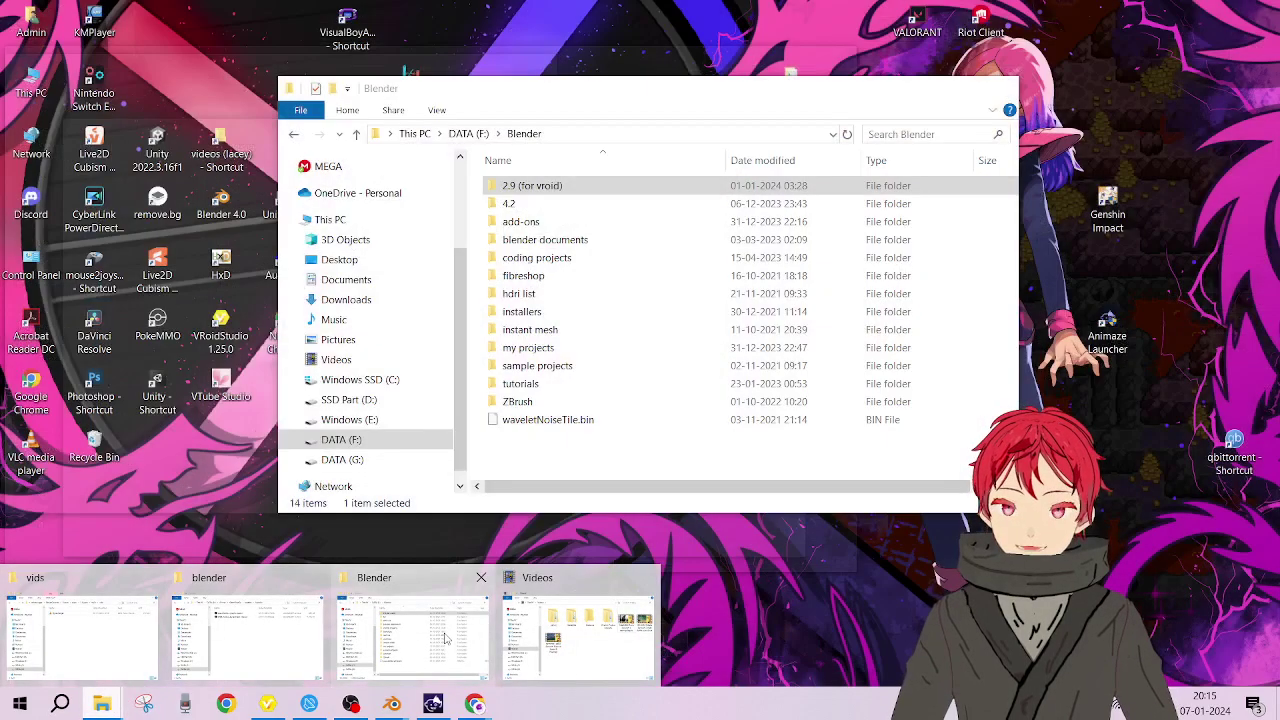
{"action": "left_click", "coordinate": [447, 638]}
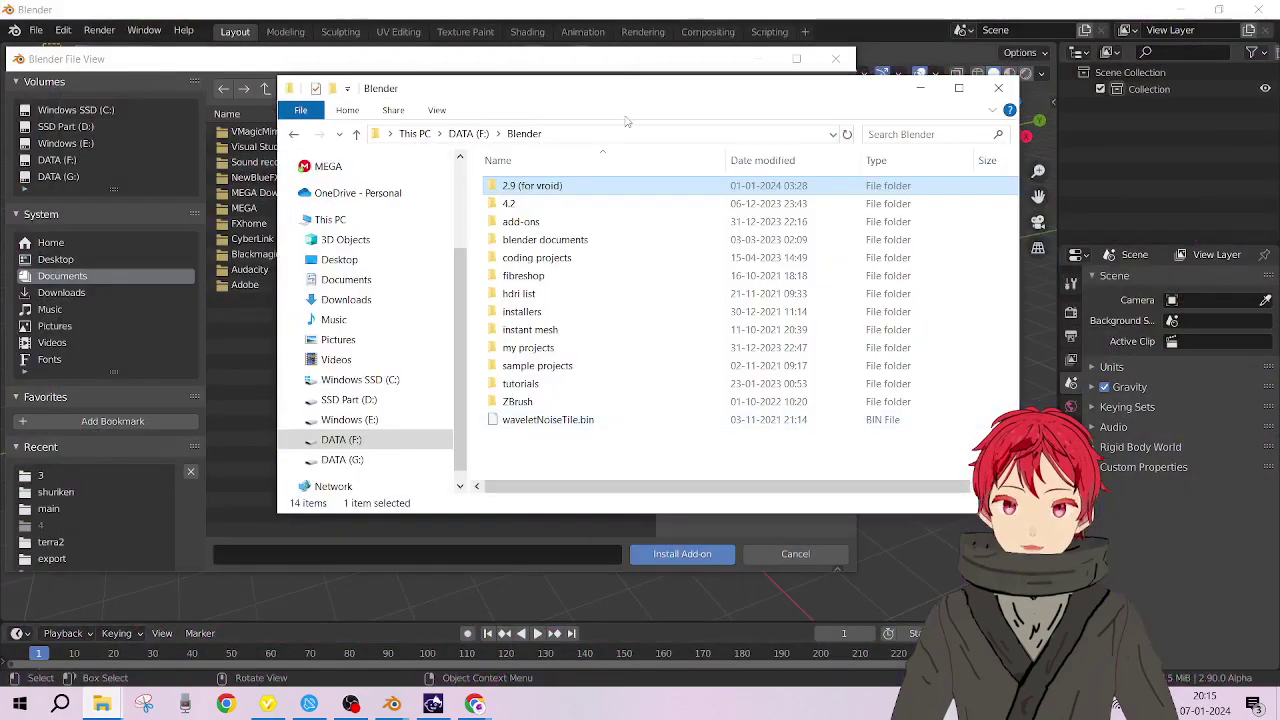
{"action": "left_click", "coordinate": [930, 88]}
{"action": "mouse_move", "coordinate": [102, 704]}
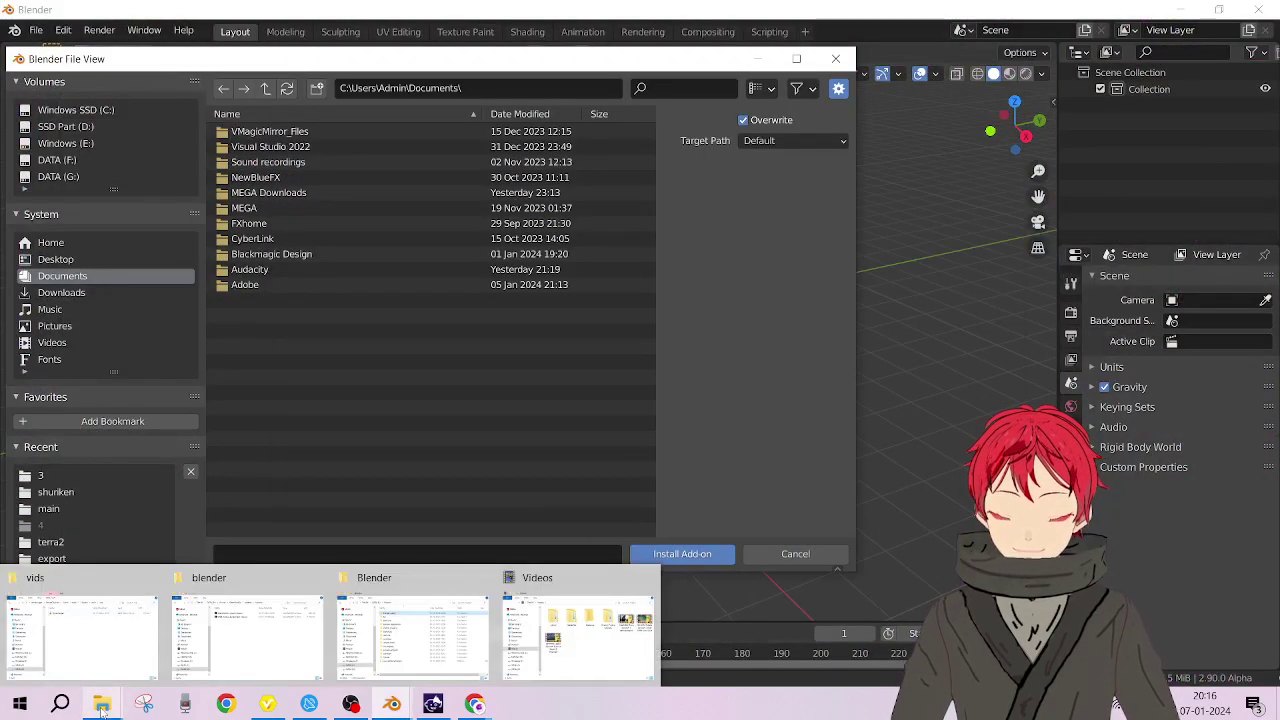
{"action": "left_click", "coordinate": [296, 659]}
{"action": "left_click", "coordinate": [537, 178]}
{"action": "key", "text": "ctrl+c"}
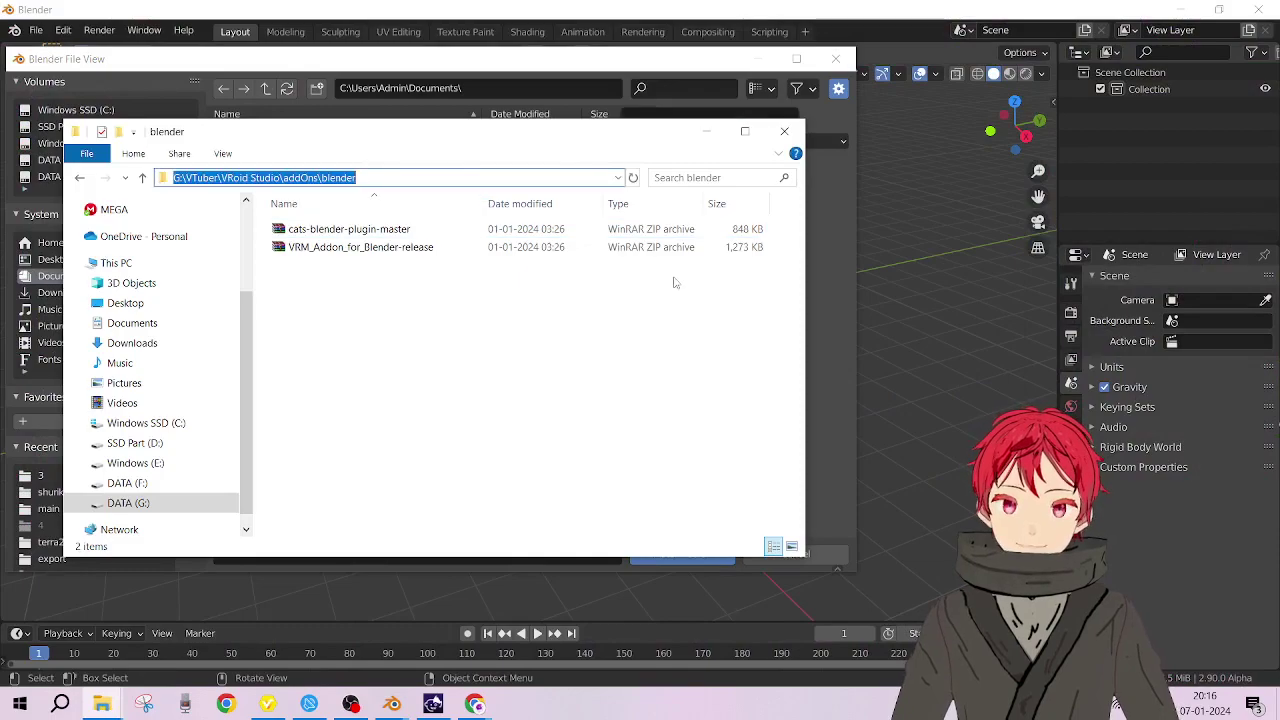
- Paste that path into the install browser, select both add-on zips, then cancel the install
{"action": "left_click", "coordinate": [548, 90]}
{"action": "key", "text": "ctrl+v"}
{"action": "key", "text": "Return"}
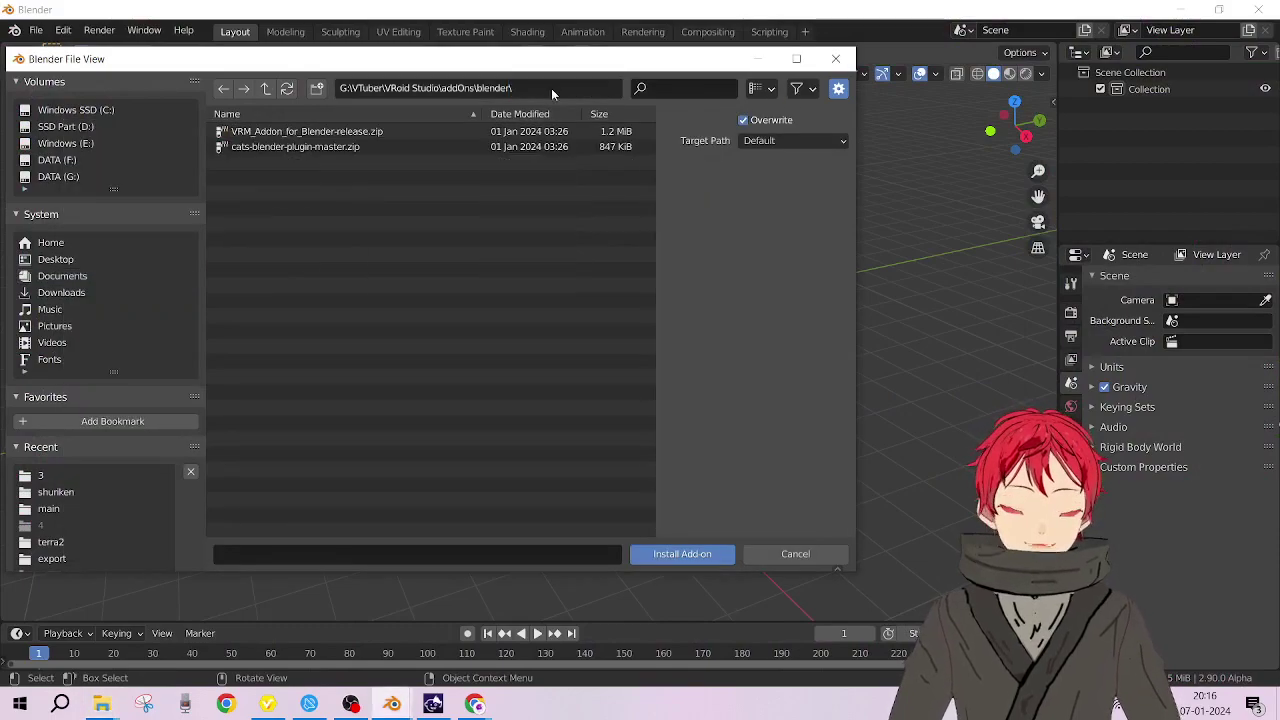
{"action": "key", "text": "a"}
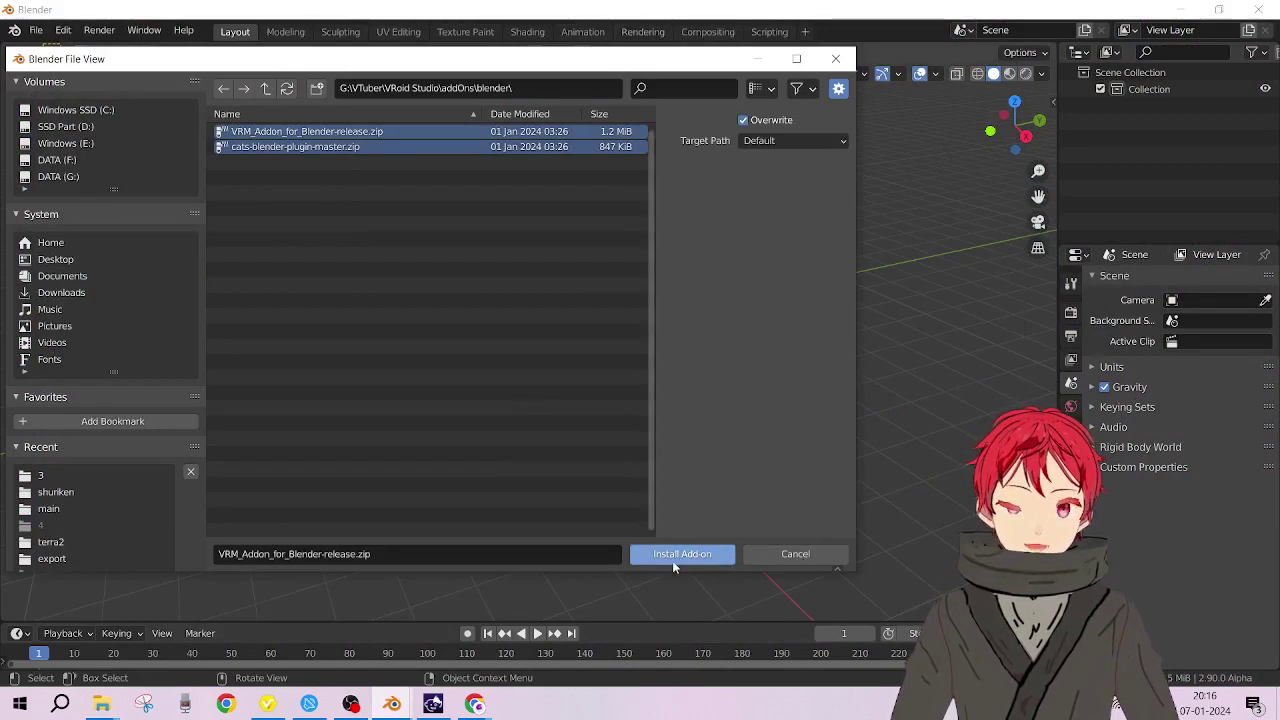
{"action": "left_click", "coordinate": [796, 554]}
{"action": "left_click", "coordinate": [490, 114]}
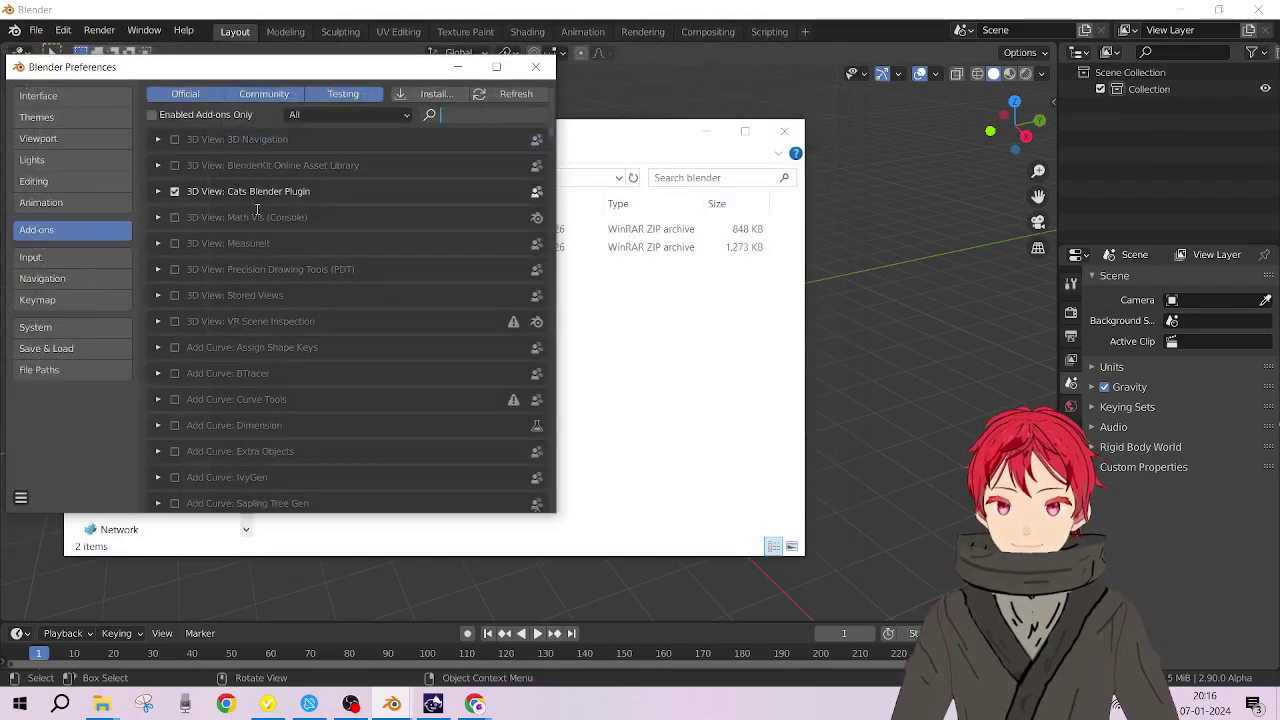
- Search the add-ons for 'cats', then browse to the add-ons folder and back out without installing the VRM zip
{"action": "type", "text": "cats"}
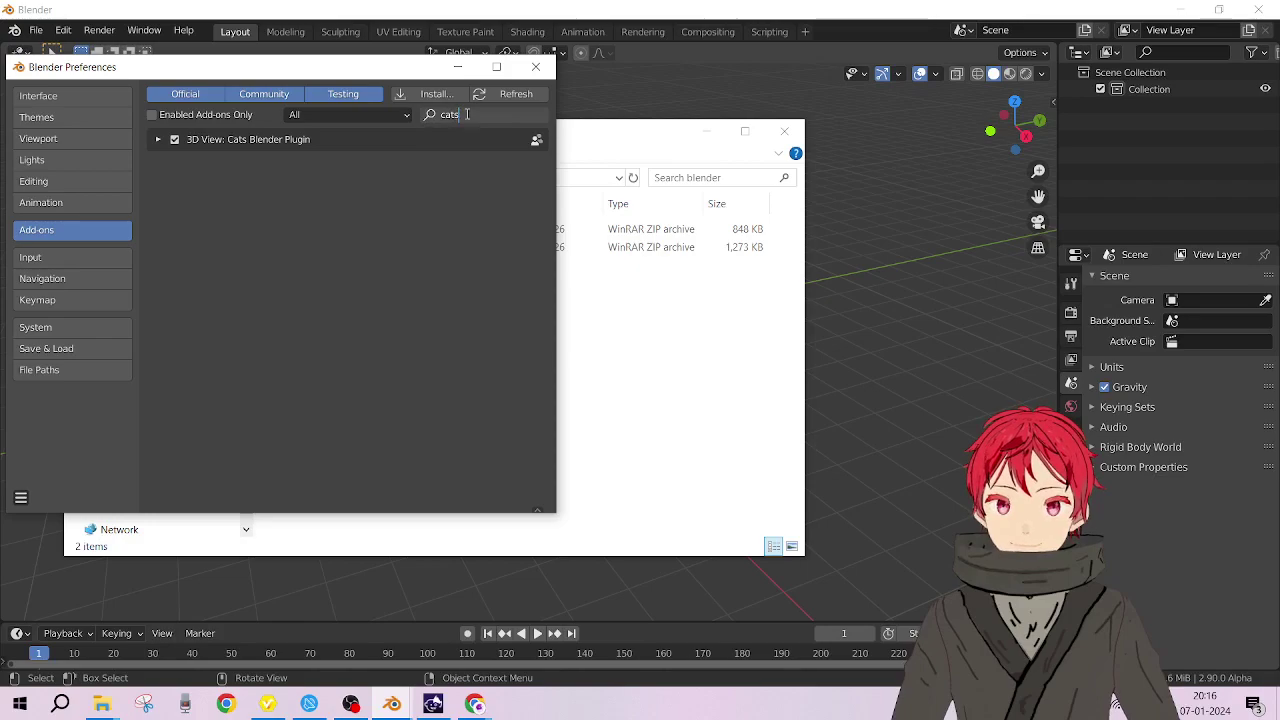
{"action": "left_click", "coordinate": [419, 117]}
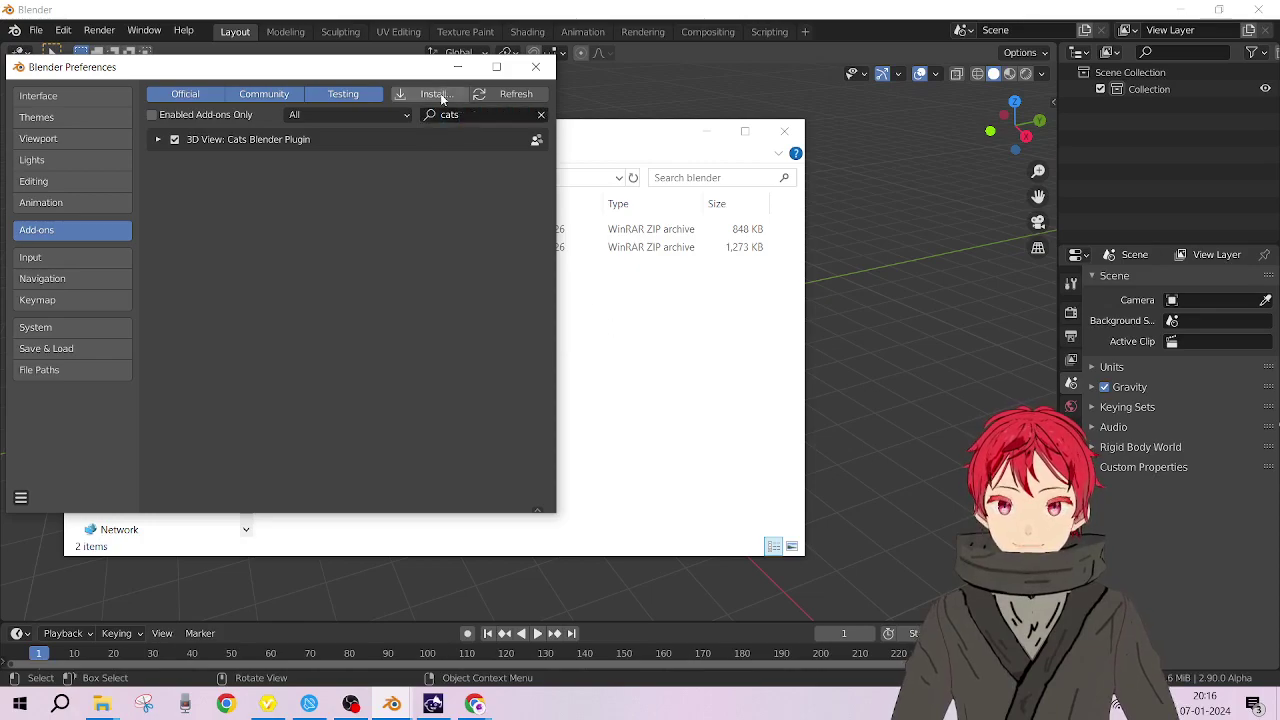
{"action": "left_click", "coordinate": [440, 94]}
{"action": "key", "text": "ctrl+v"}
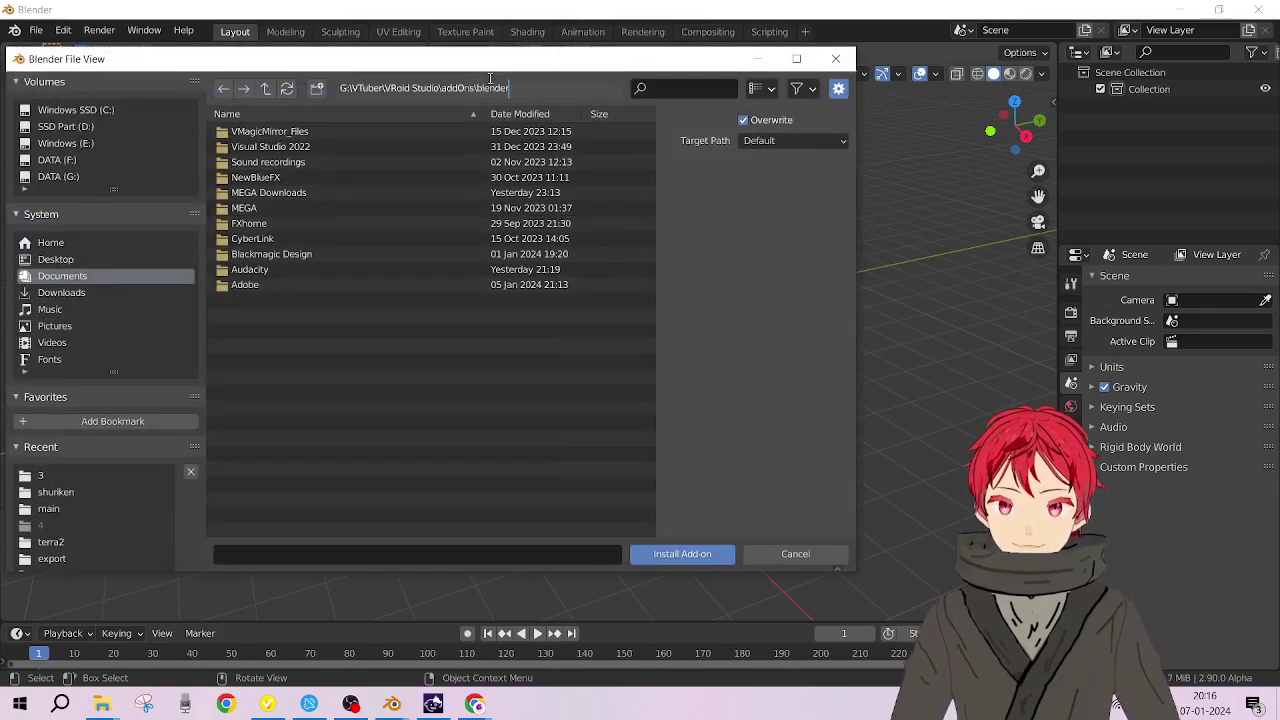
{"action": "key", "text": "Return"}
{"action": "left_click", "coordinate": [442, 130]}
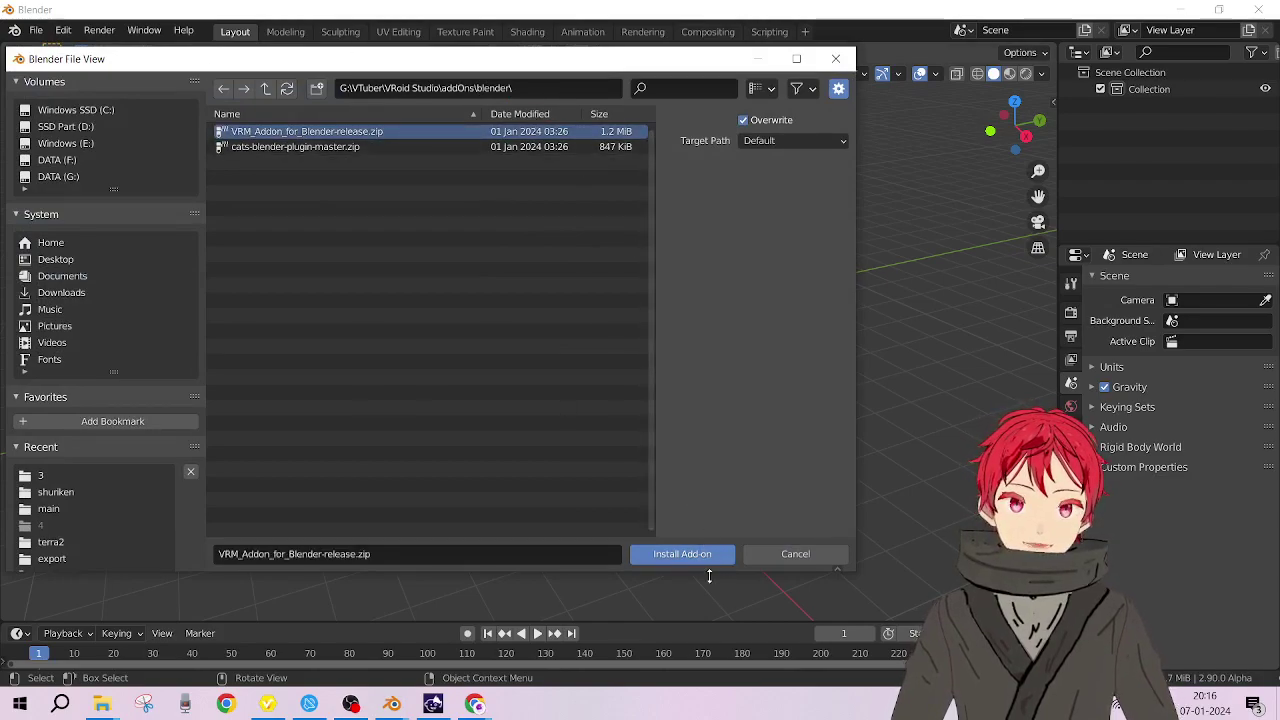
{"action": "left_click", "coordinate": [418, 147]}
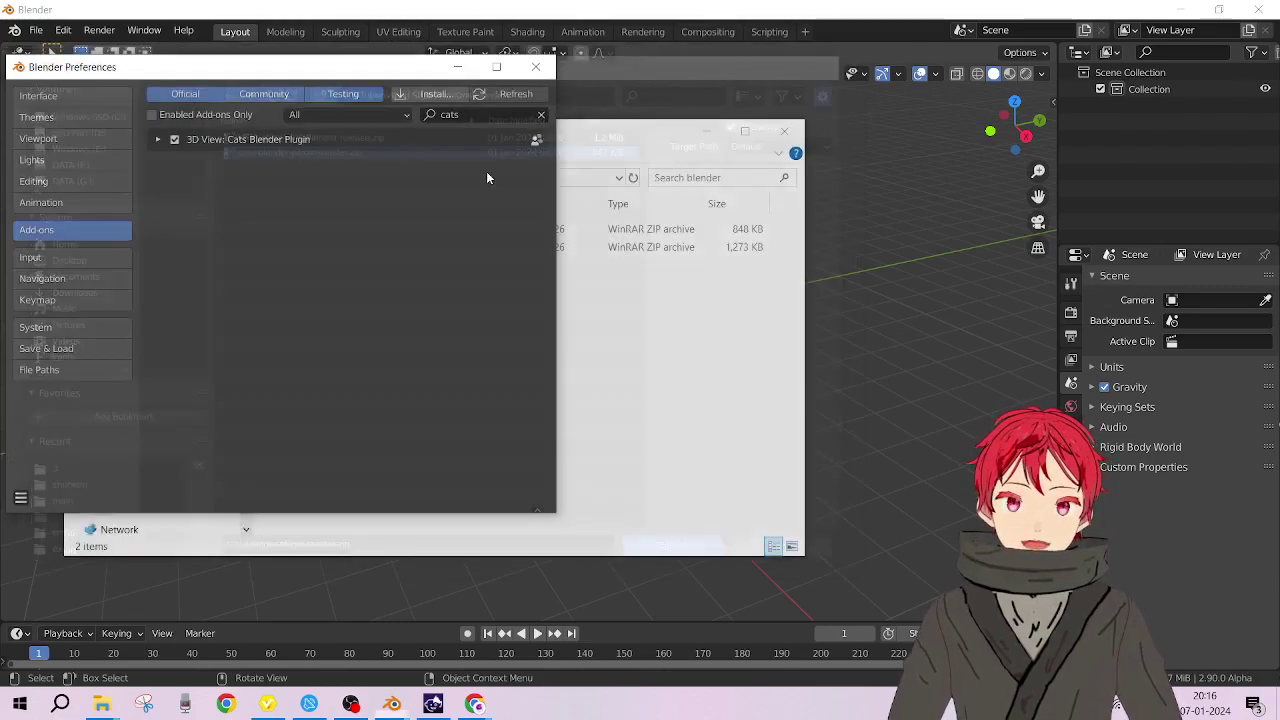
- Search 'vrm' and make sure the VRM format add-on is ticked
{"action": "left_click", "coordinate": [430, 115]}
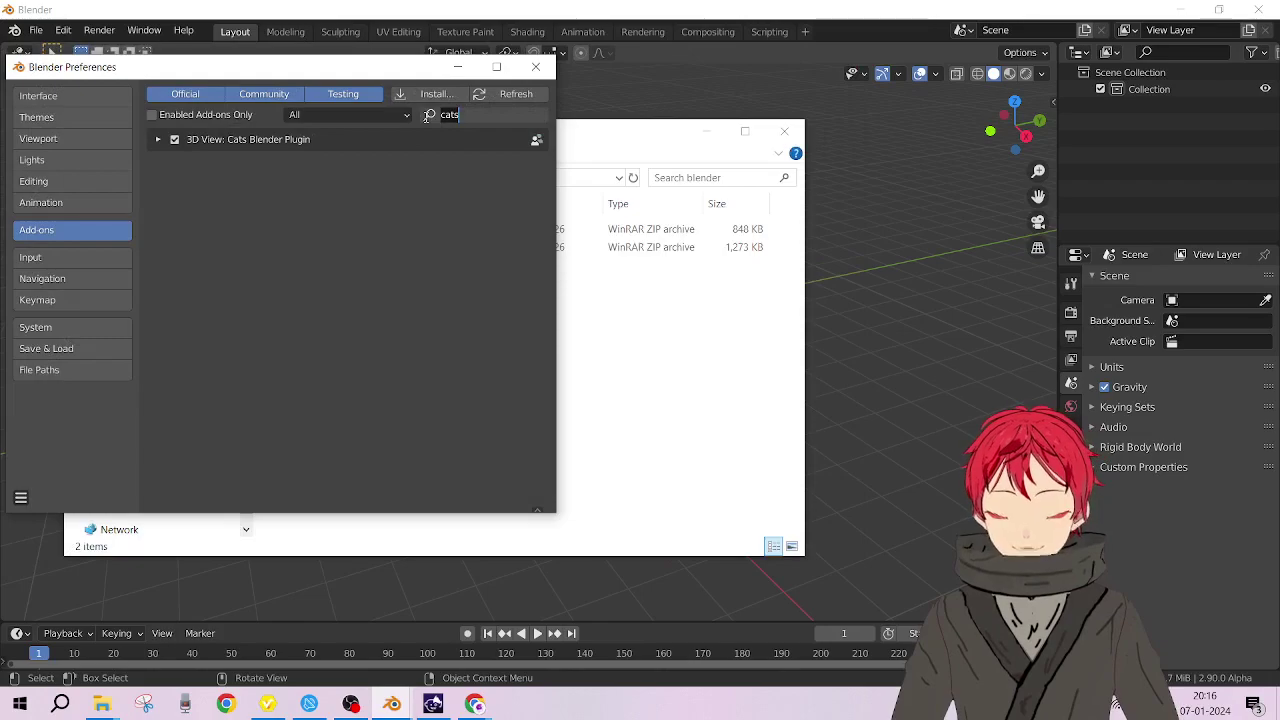
{"action": "type", "text": "vrm"}
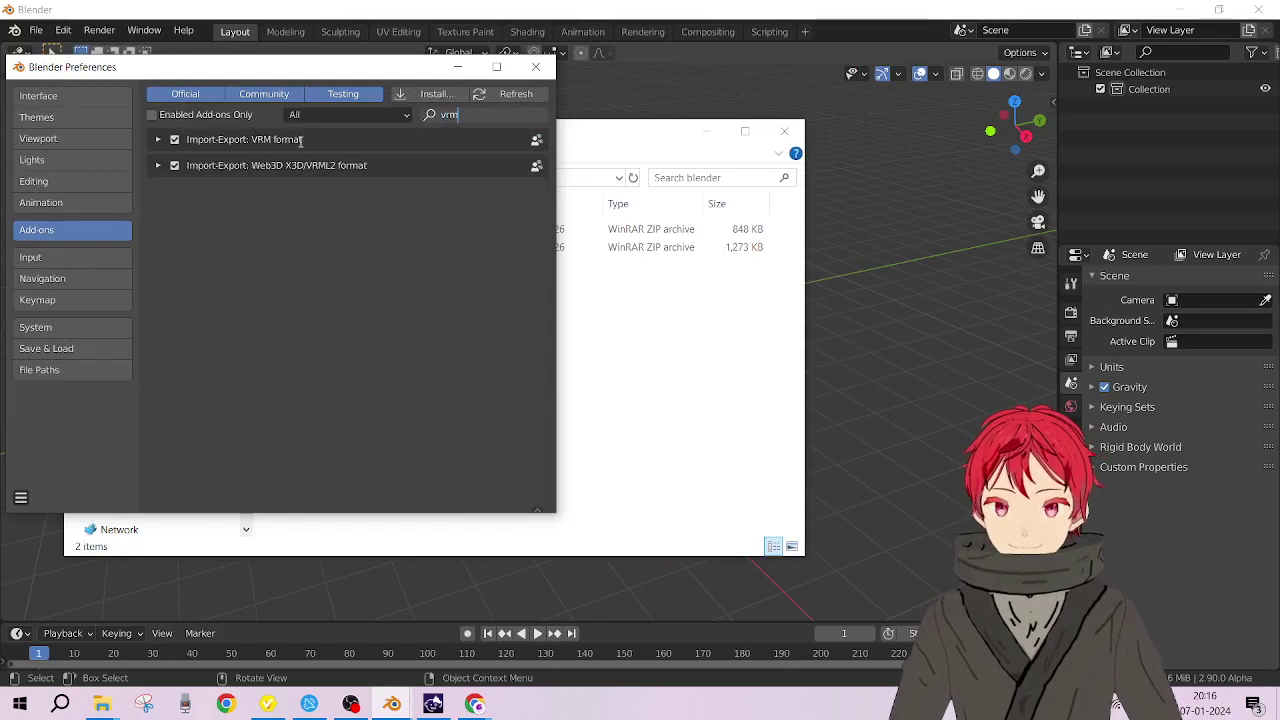
{"action": "left_click", "coordinate": [175, 139]}
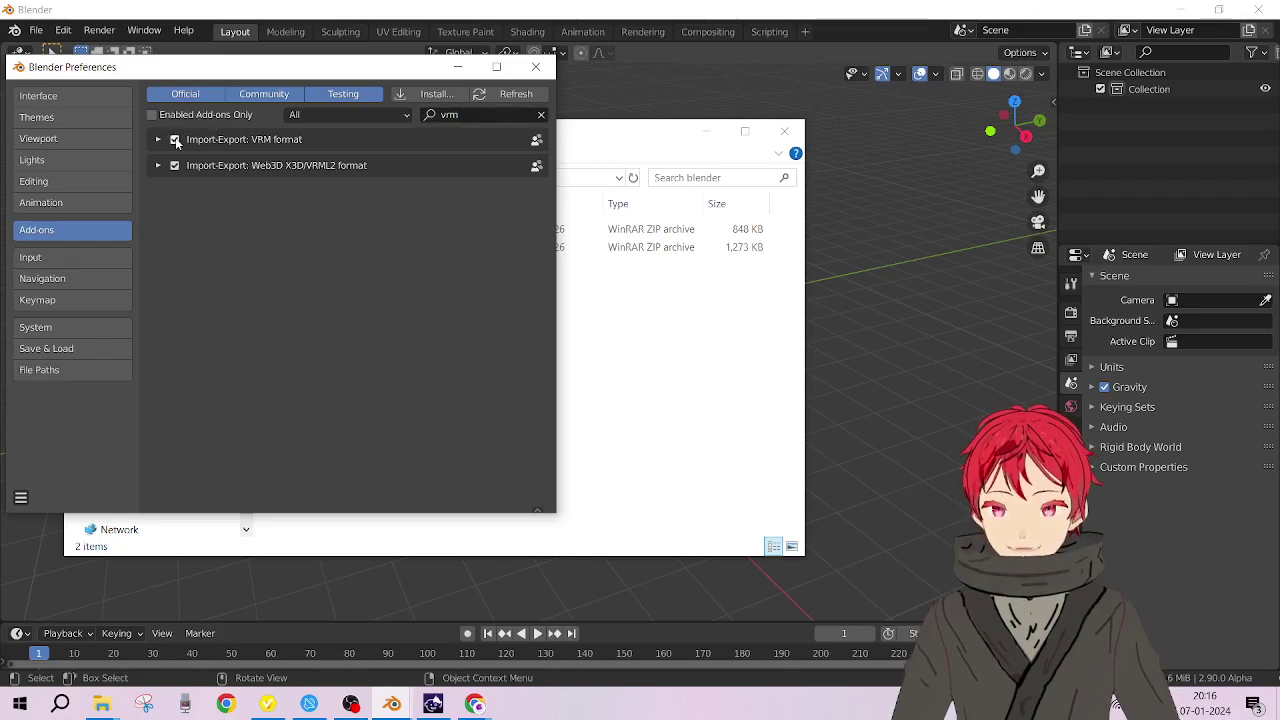
{"action": "left_click", "coordinate": [175, 140]}
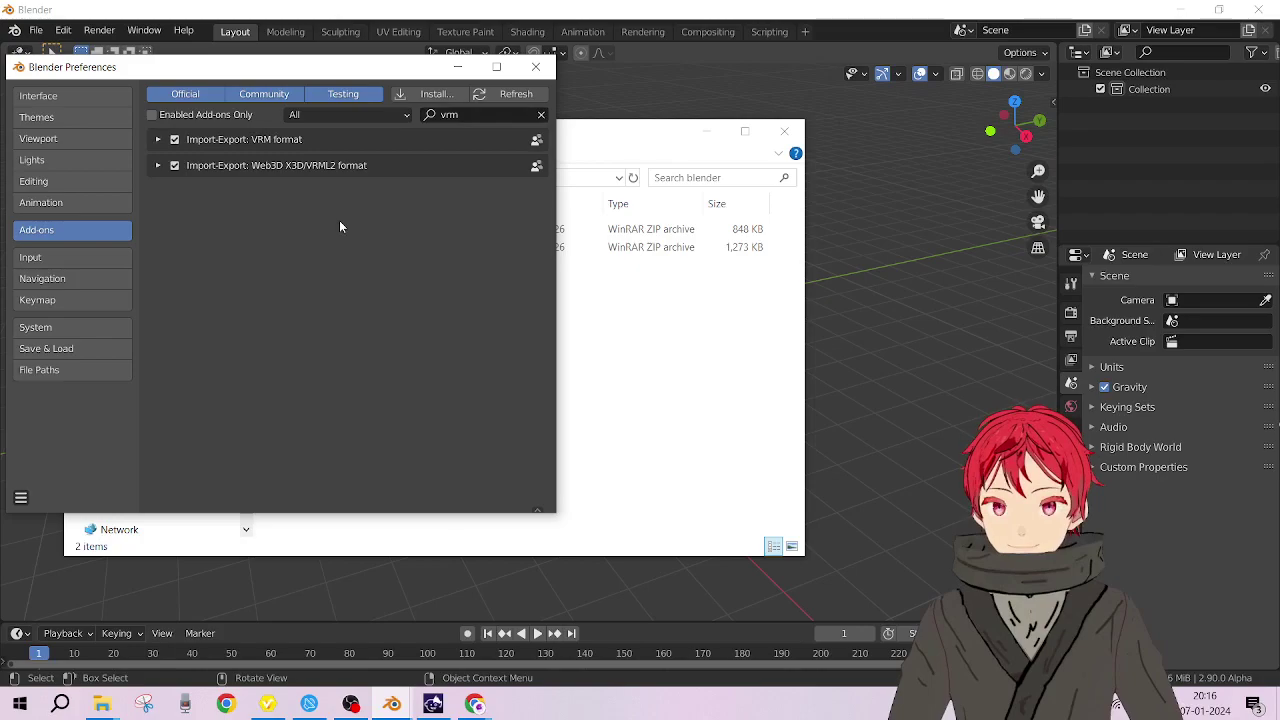
- Browse the pasted add-ons folder to the Cats plugin zip and cancel without installing
{"action": "left_click", "coordinate": [432, 95]}
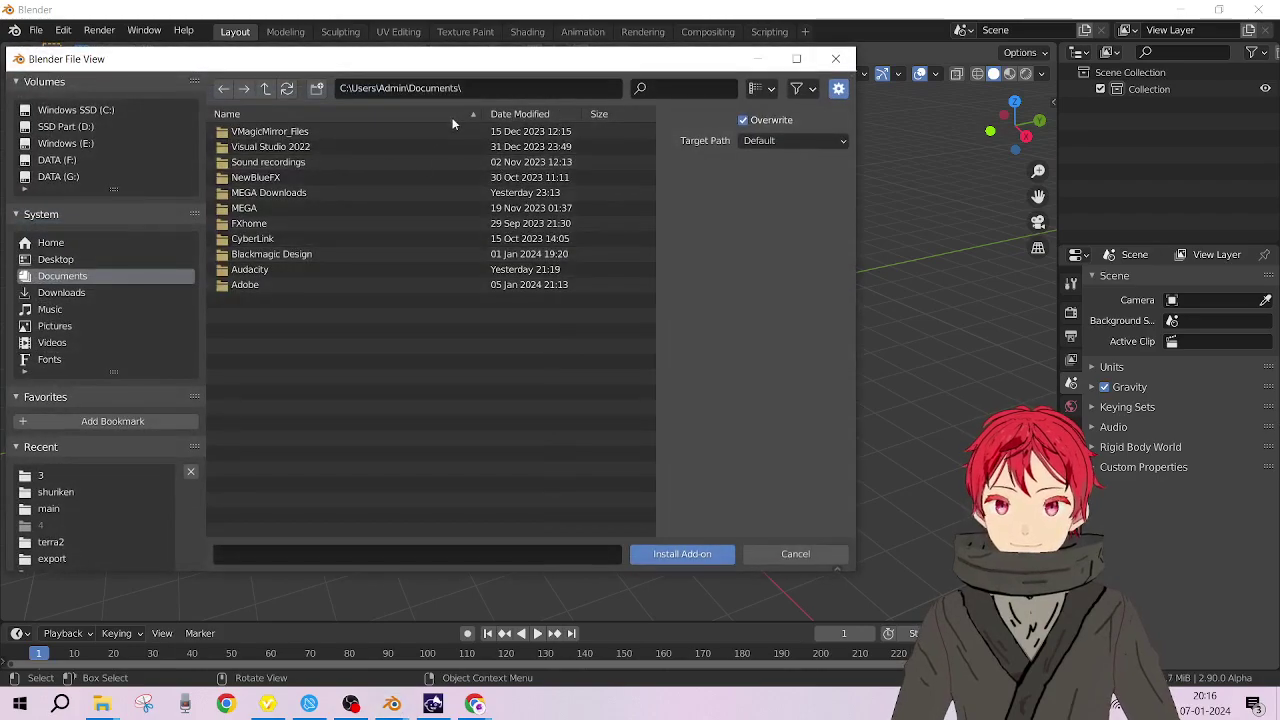
{"action": "left_click", "coordinate": [517, 88]}
{"action": "type", "text": "G:\\VTuber\\VRoid Studio\\addOns\\blender\\"}
{"action": "key", "text": "Return"}
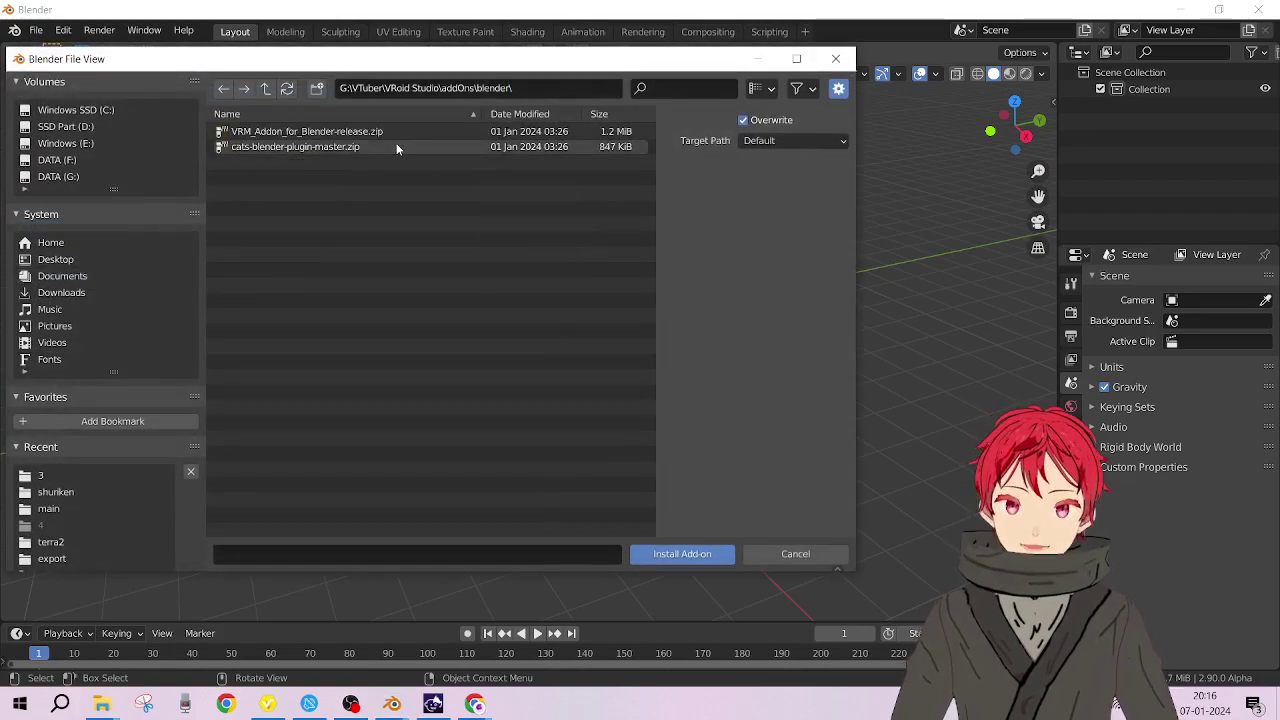
{"action": "left_click", "coordinate": [397, 146]}
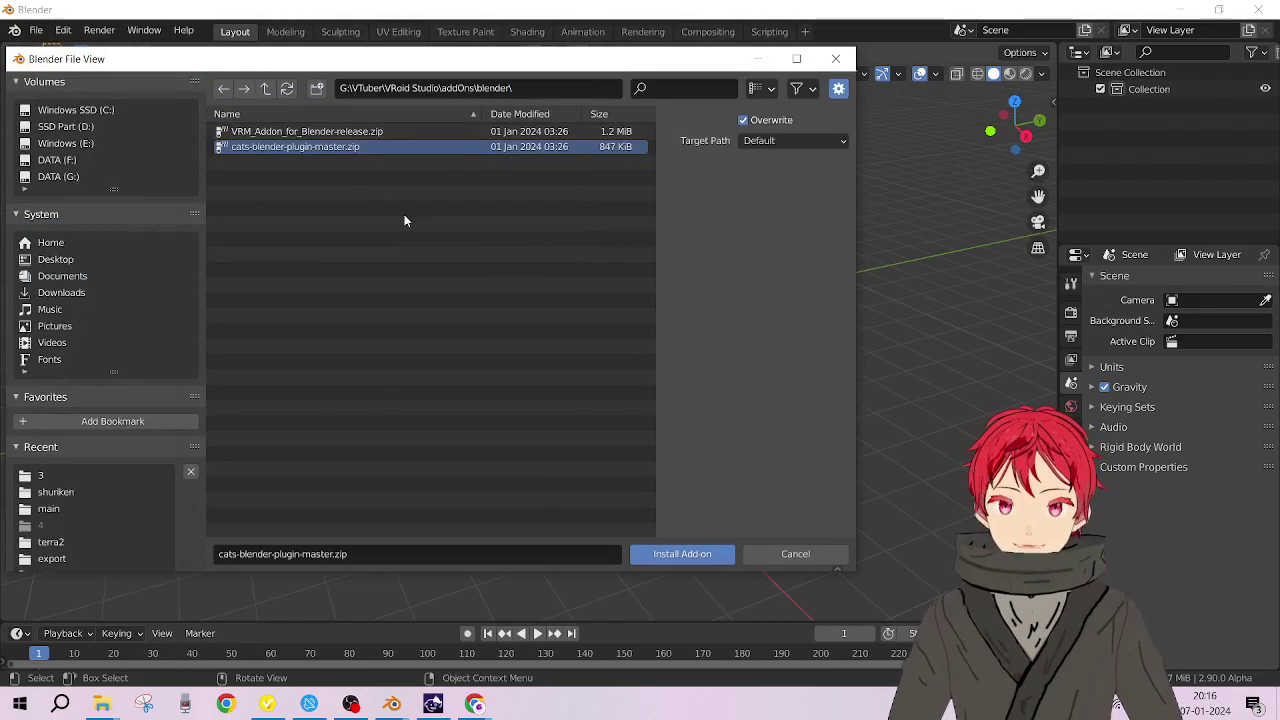
{"action": "left_click", "coordinate": [836, 58]}
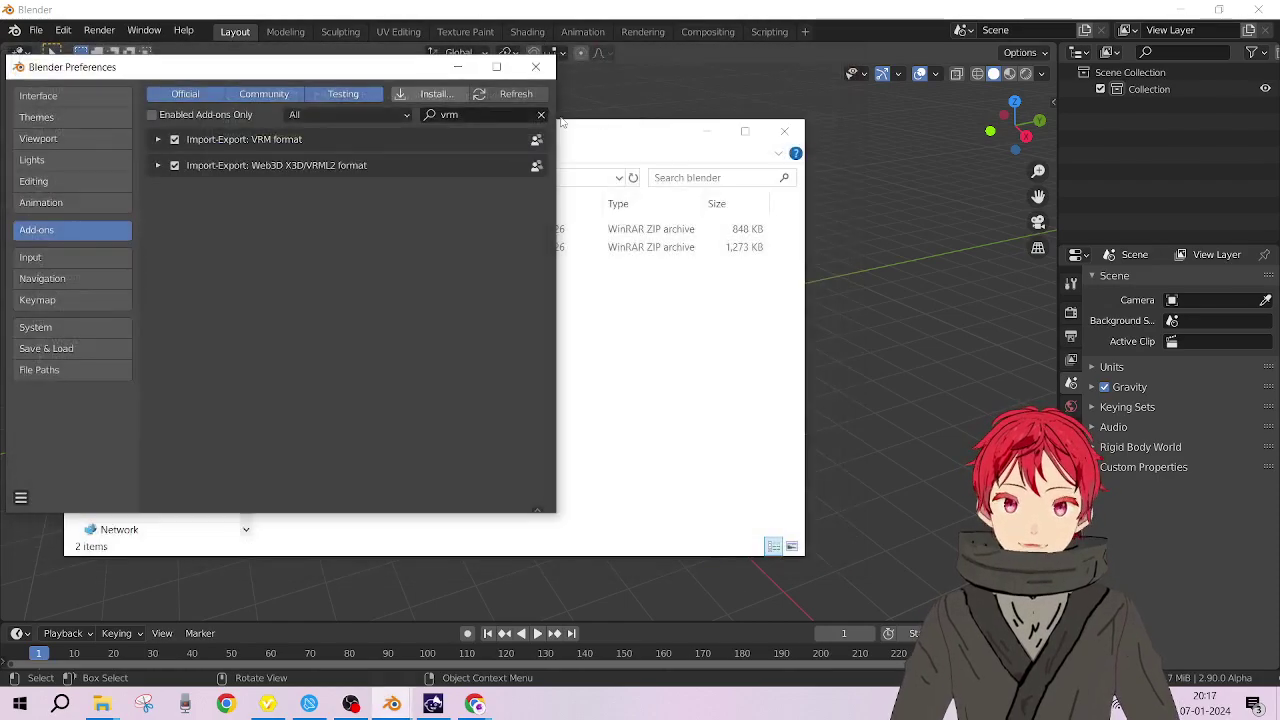
- Search 'cats' to confirm the Cats Blender Plugin is enabled, then close Preferences
{"action": "left_click", "coordinate": [521, 113]}
{"action": "type", "text": "cats"}
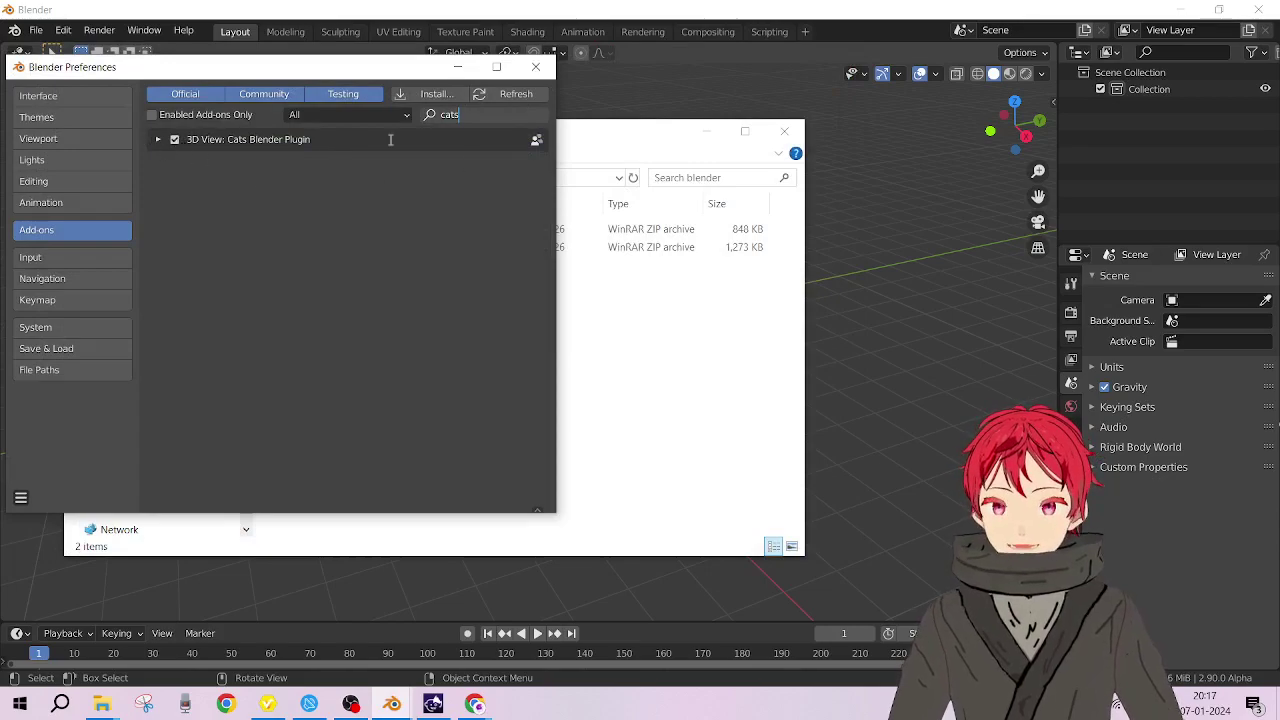
{"action": "left_click", "coordinate": [536, 66]}
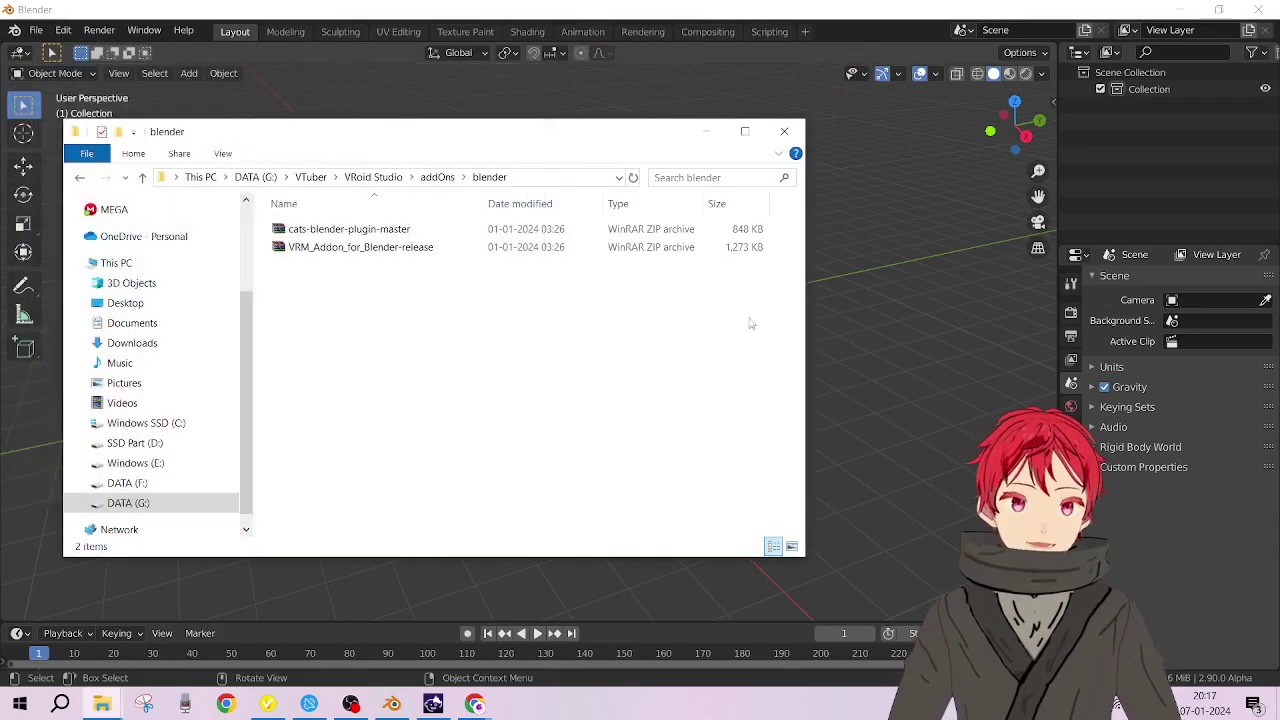
- Close the leftover add-ons folder window and show the CATS tab in the viewport's N sidebar
{"action": "left_click", "coordinate": [784, 133]}
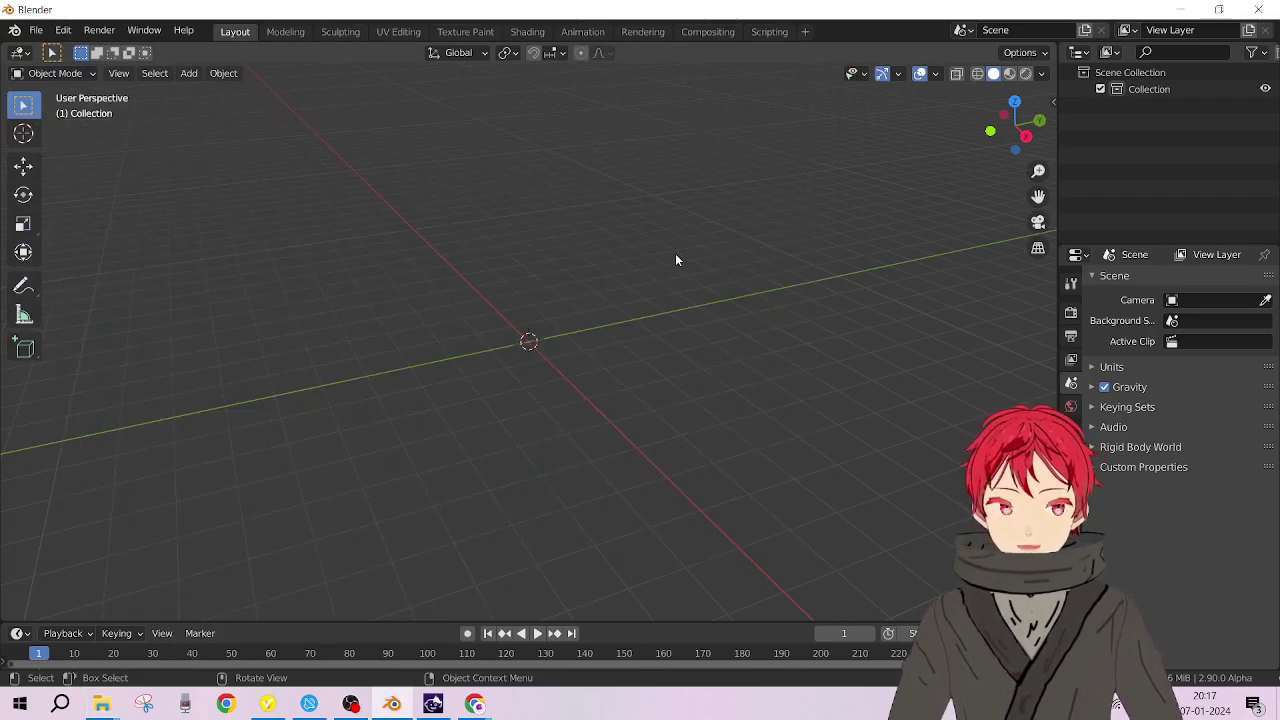
{"action": "key", "text": "n"}
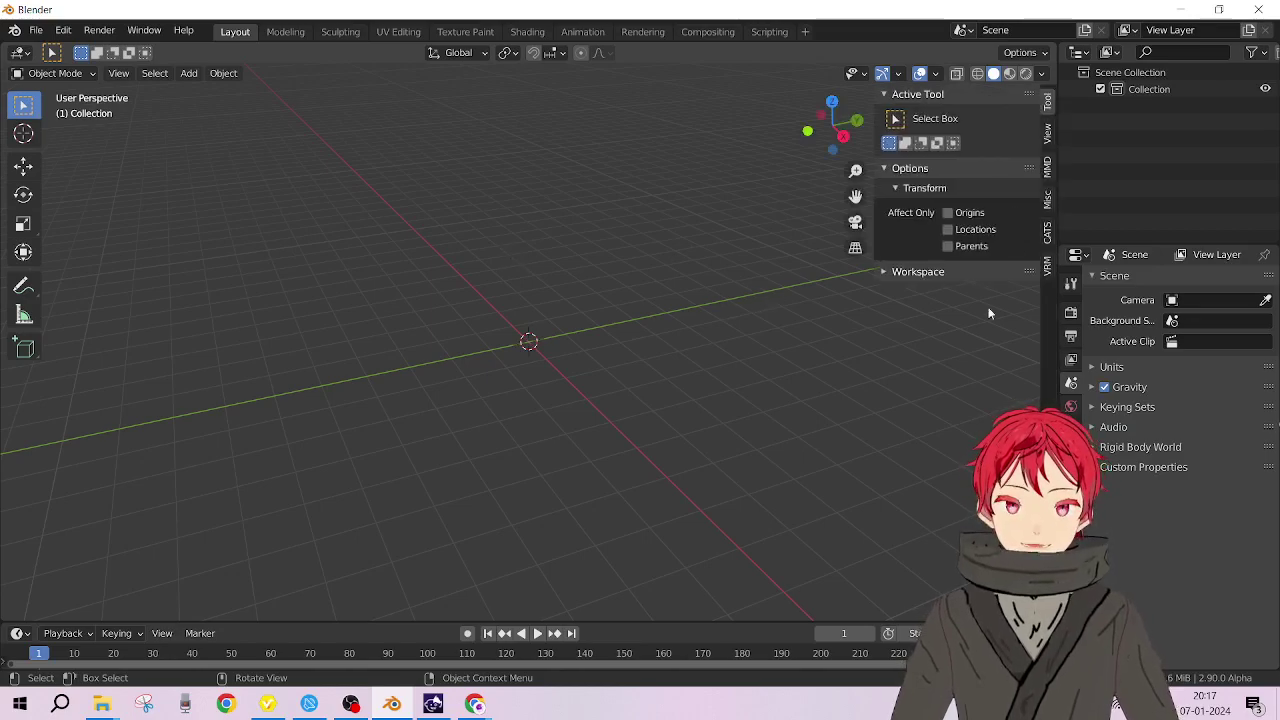
{"action": "left_click", "coordinate": [1048, 236]}
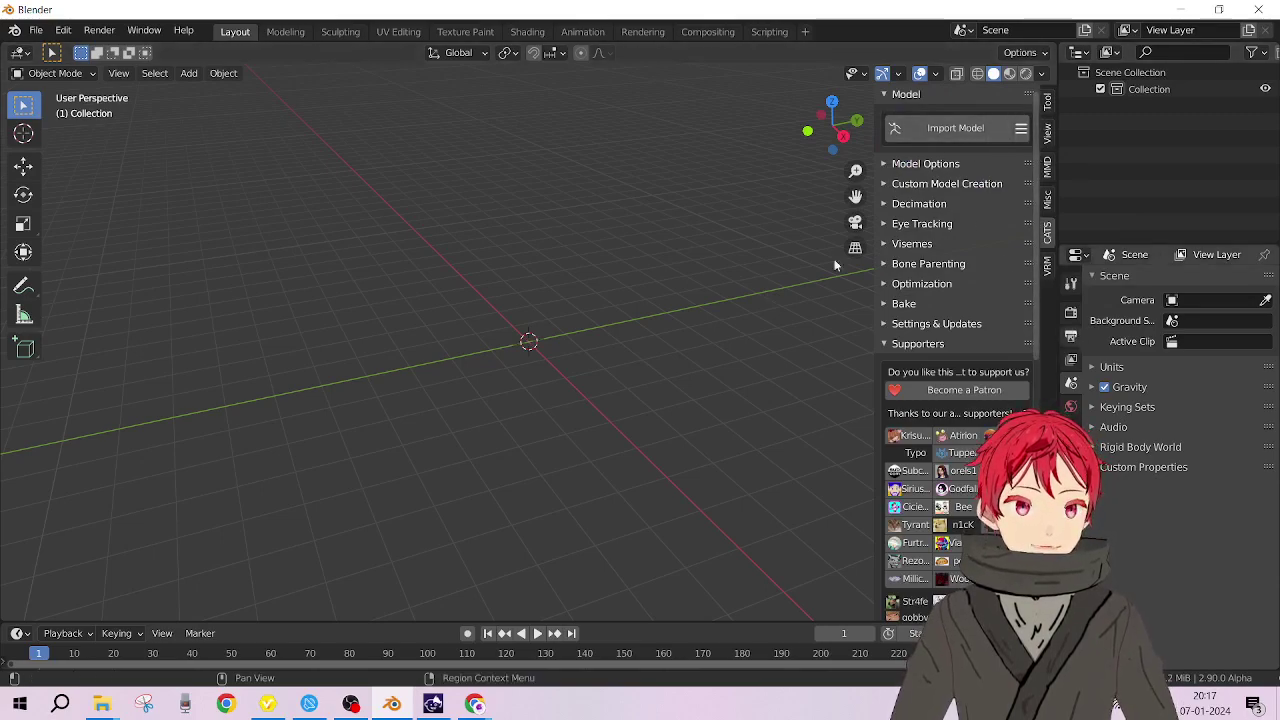
- Import the c.vrm avatar from Downloads through File > Import > VRM
{"action": "left_click", "coordinate": [33, 31]}
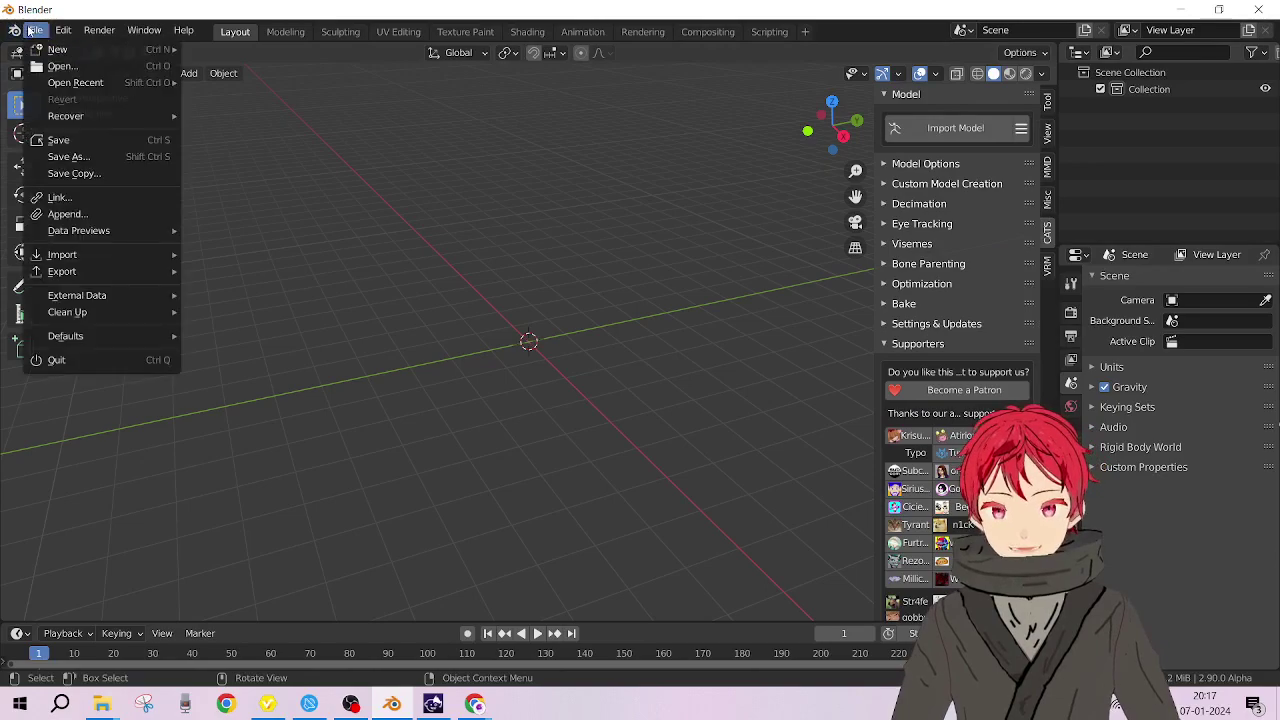
{"action": "mouse_move", "coordinate": [142, 258]}
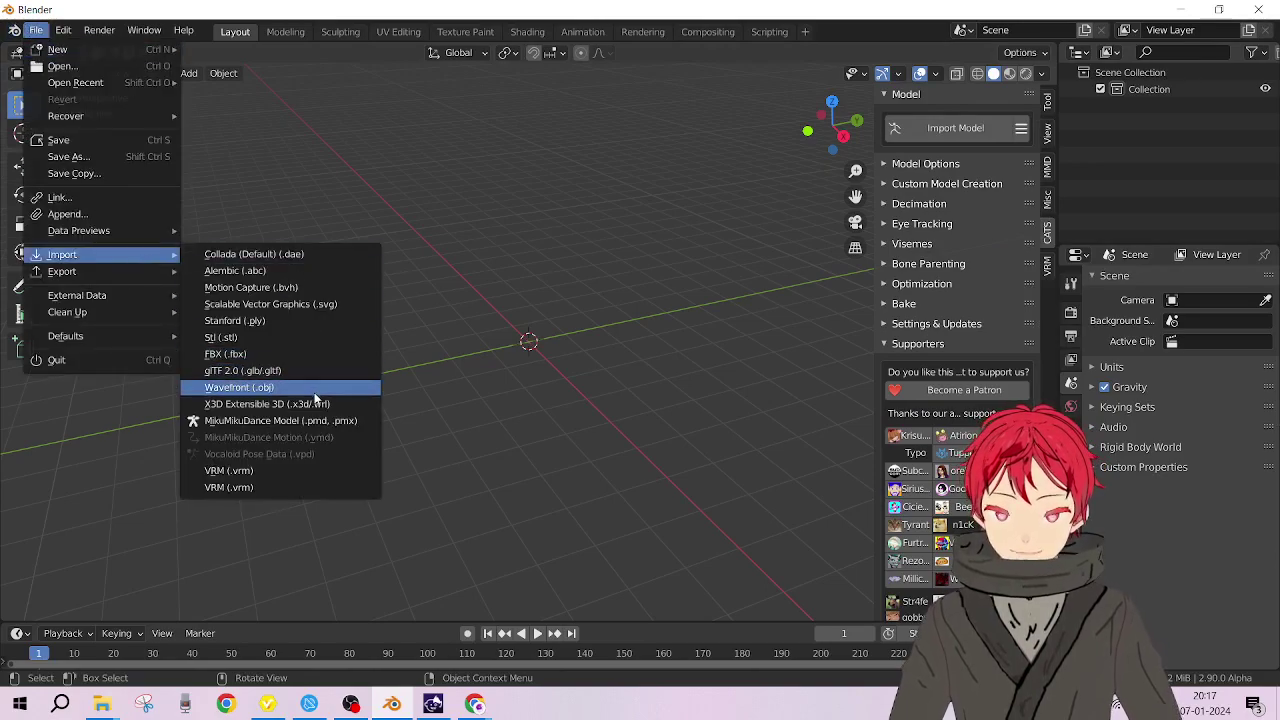
{"action": "left_click", "coordinate": [317, 474]}
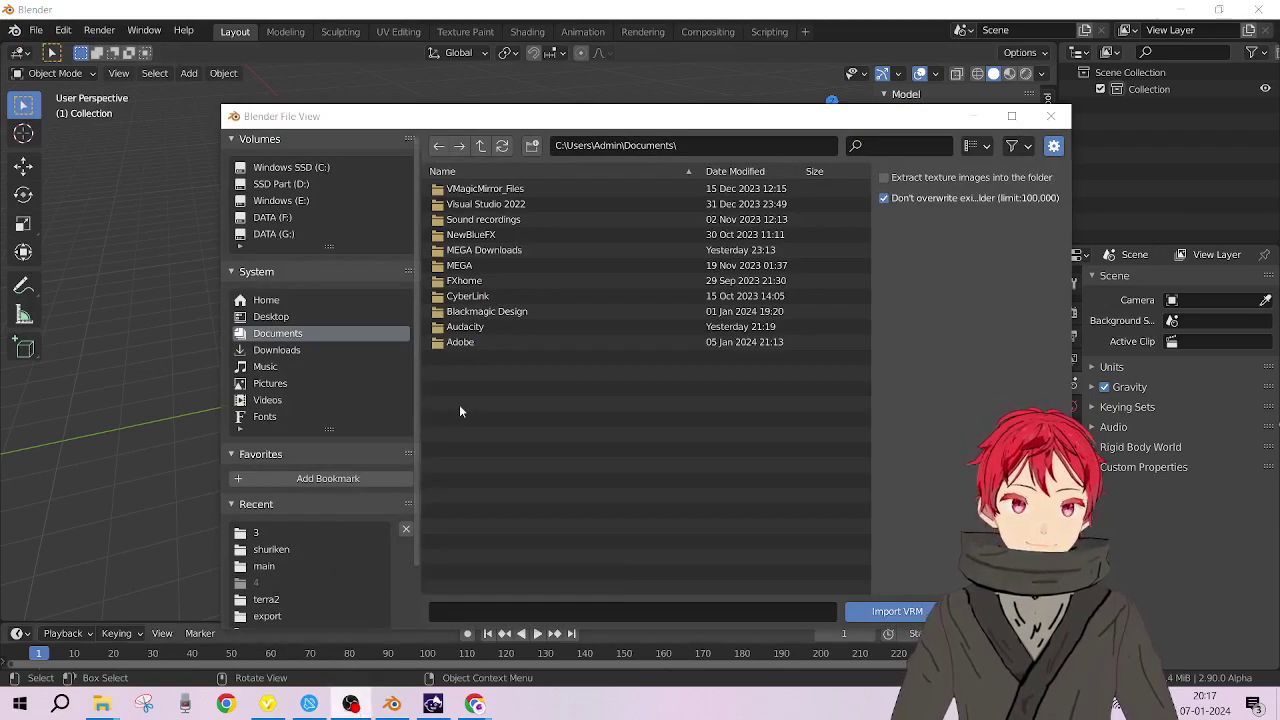
{"action": "left_click", "coordinate": [326, 352]}
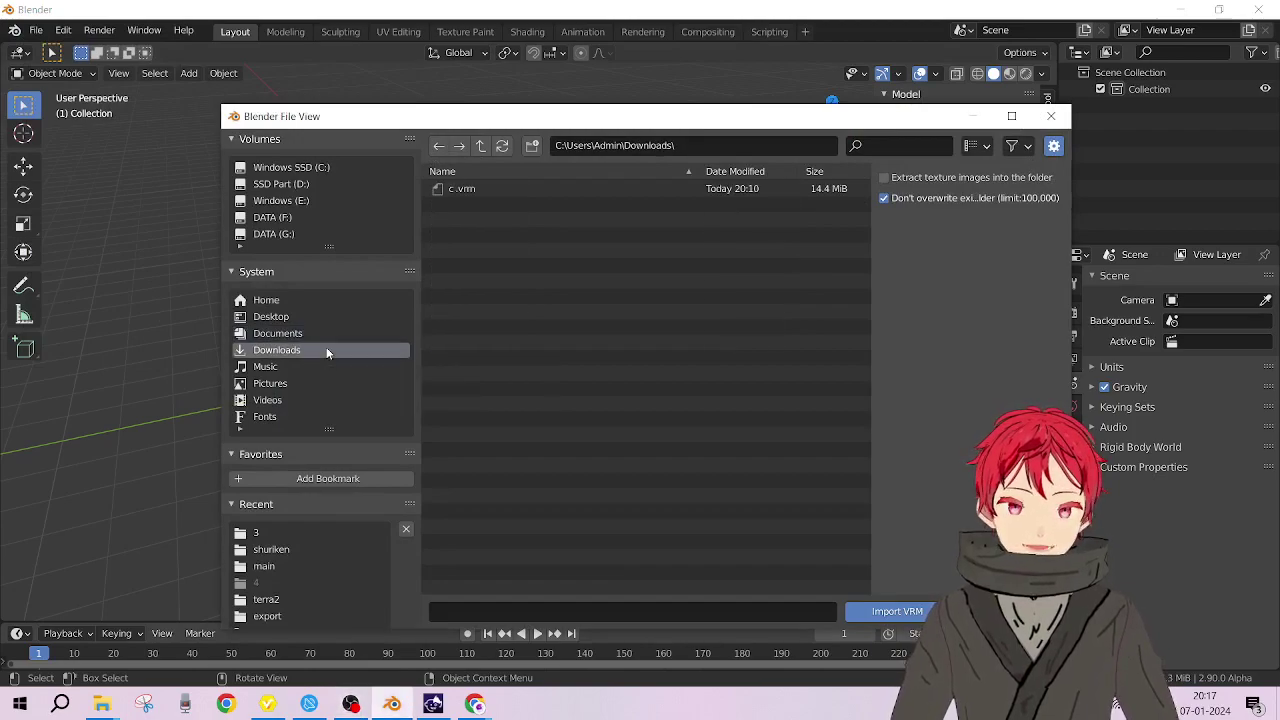
{"action": "left_click", "coordinate": [508, 189]}
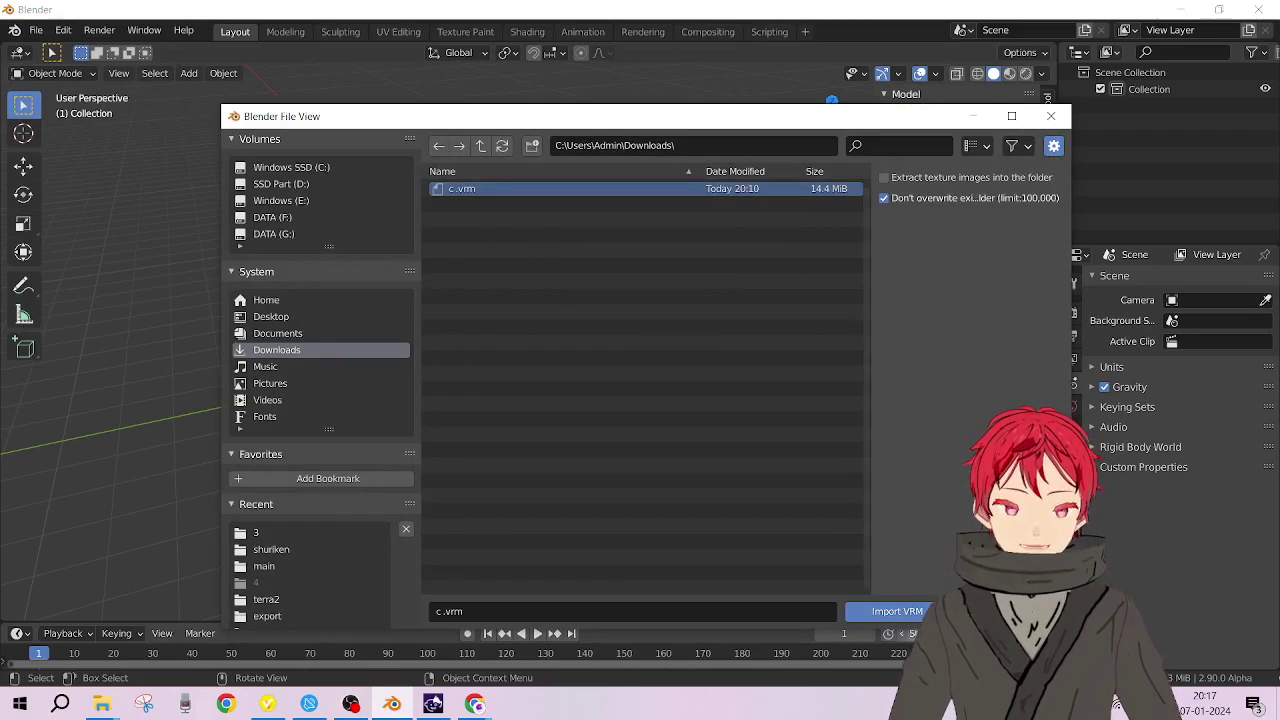
{"action": "left_click", "coordinate": [867, 611]}
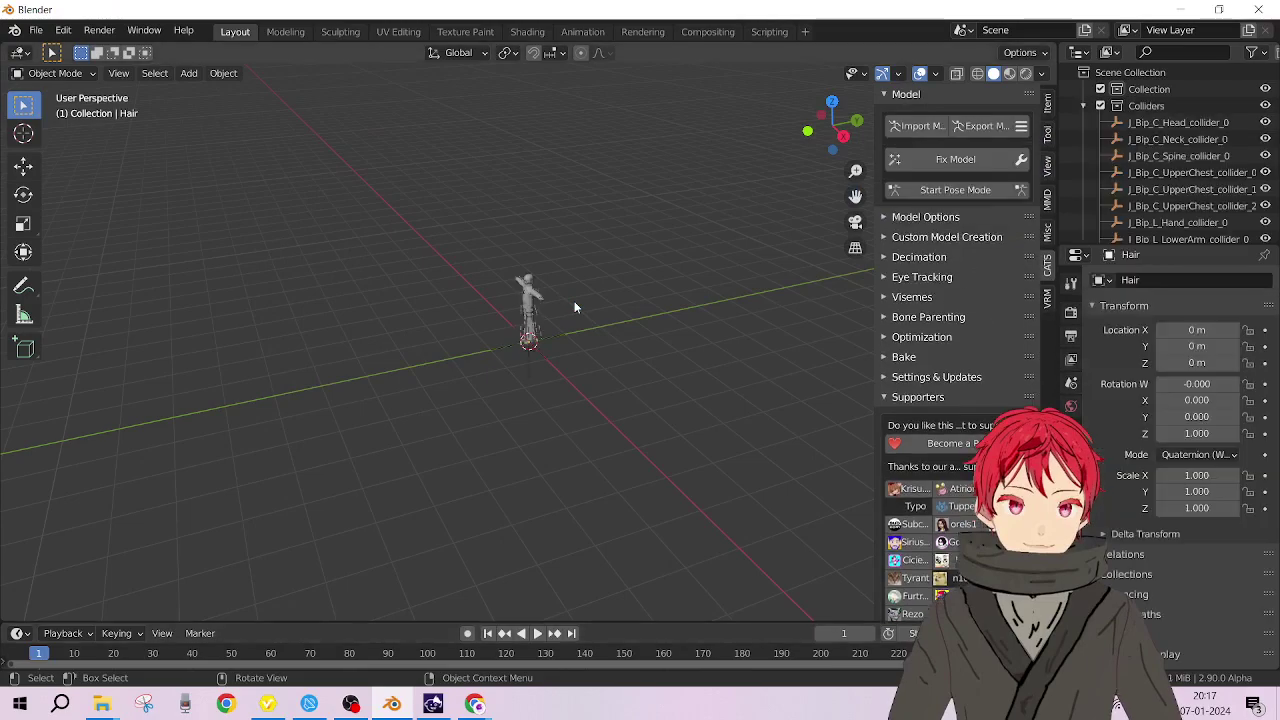
{"action": "middle_click_drag", "start_coordinate": [587, 247], "coordinate": [557, 199]}
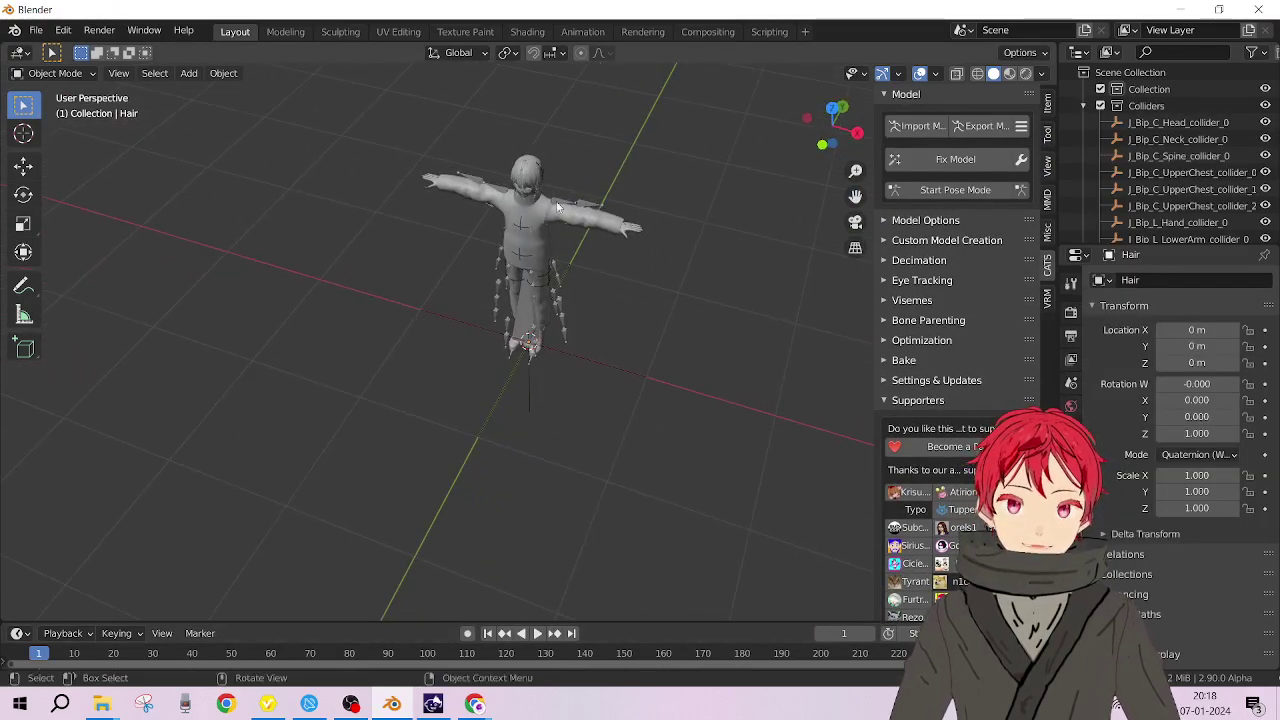
{"action": "scroll", "coordinate": [557, 199], "scroll_direction": "up", "scroll_amount": 2}
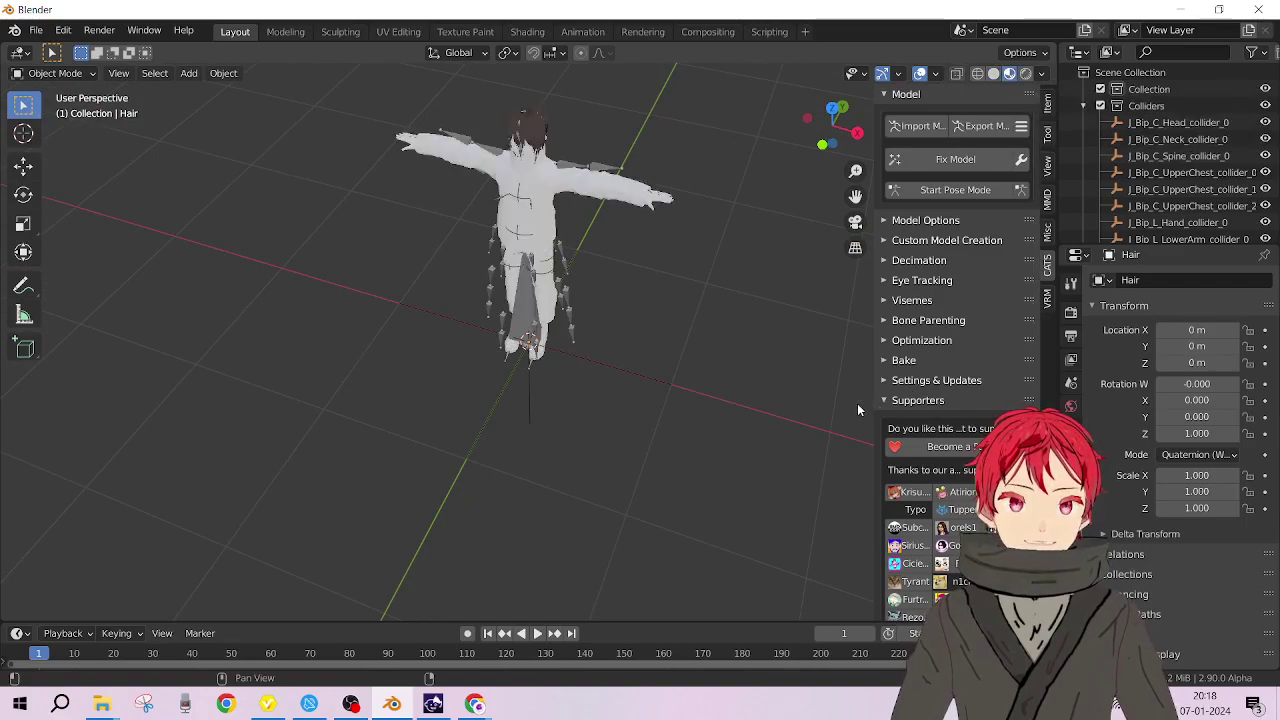
{"action": "scroll", "coordinate": [606, 196], "scroll_direction": "up", "scroll_amount": 3}
{"action": "scroll", "coordinate": [606, 196], "scroll_direction": "down", "scroll_amount": 3}
{"action": "middle_click_drag", "start_coordinate": [606, 196], "coordinate": [613, 361]}
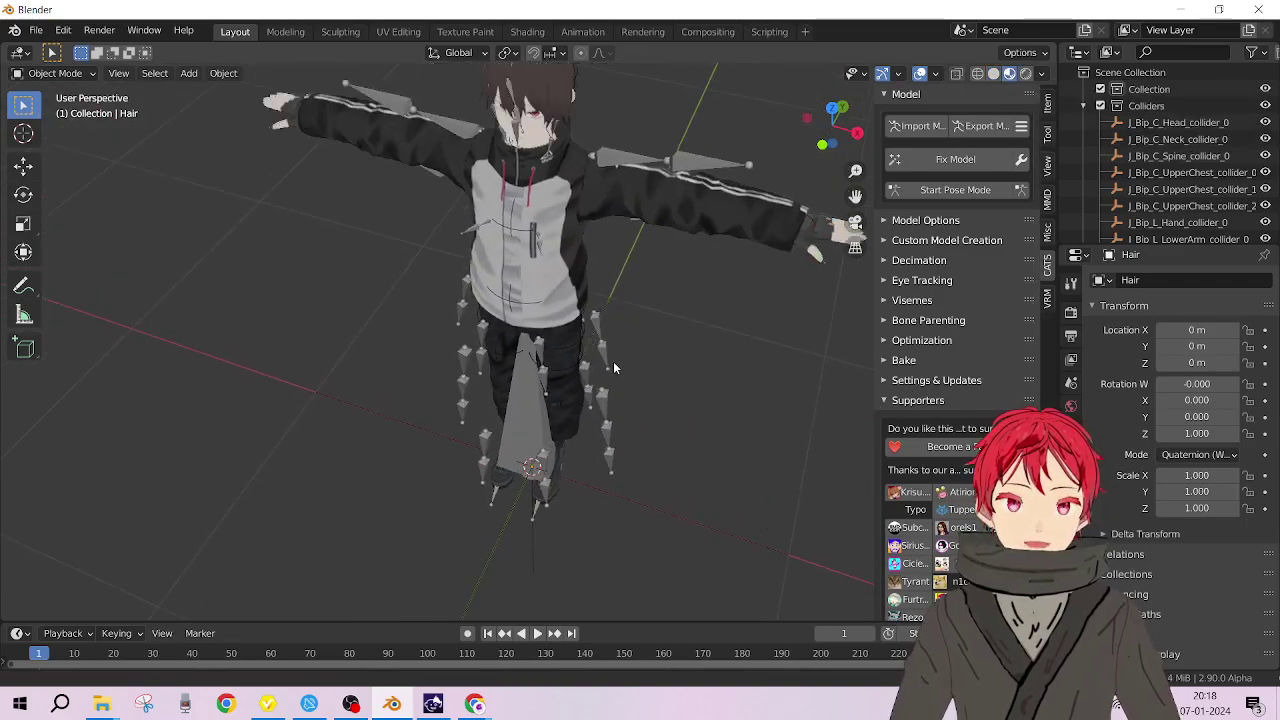
{"action": "scroll", "coordinate": [667, 178], "scroll_direction": "up", "scroll_amount": 3}
{"action": "scroll", "coordinate": [667, 178], "scroll_direction": "down", "scroll_amount": 4}
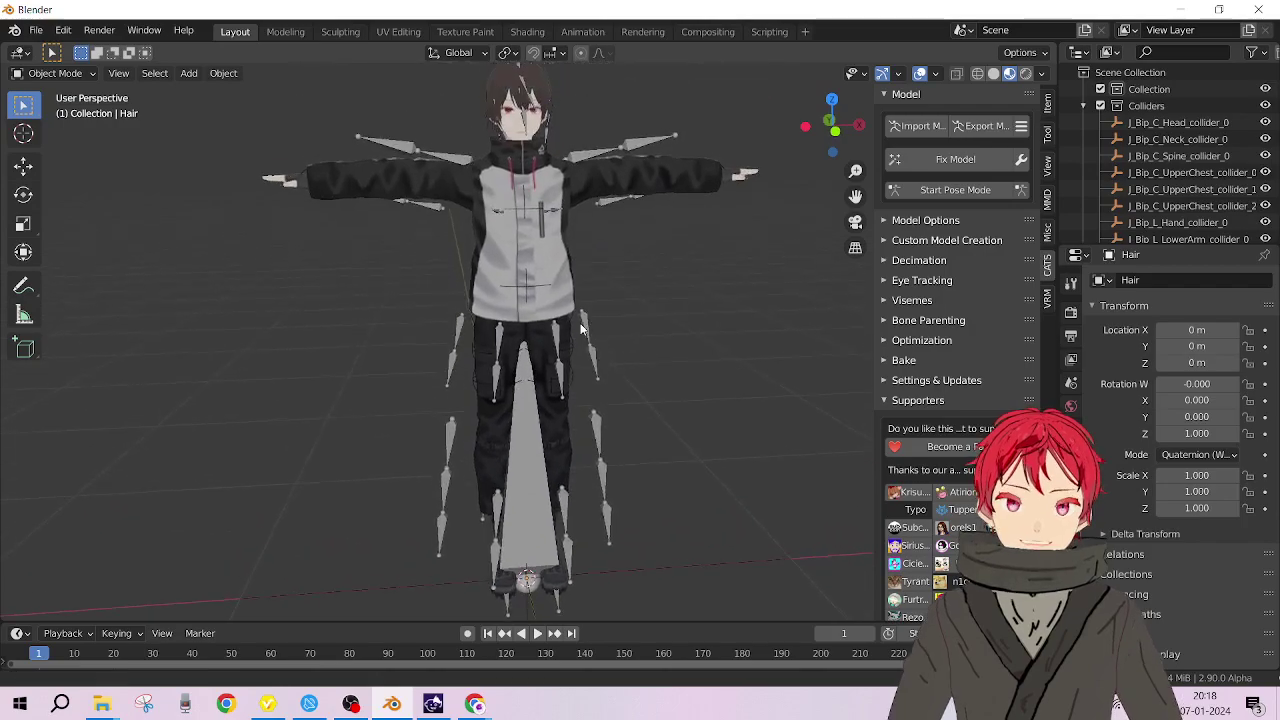
{"action": "middle_click_drag", "start_coordinate": [620, 308], "coordinate": [618, 382]}
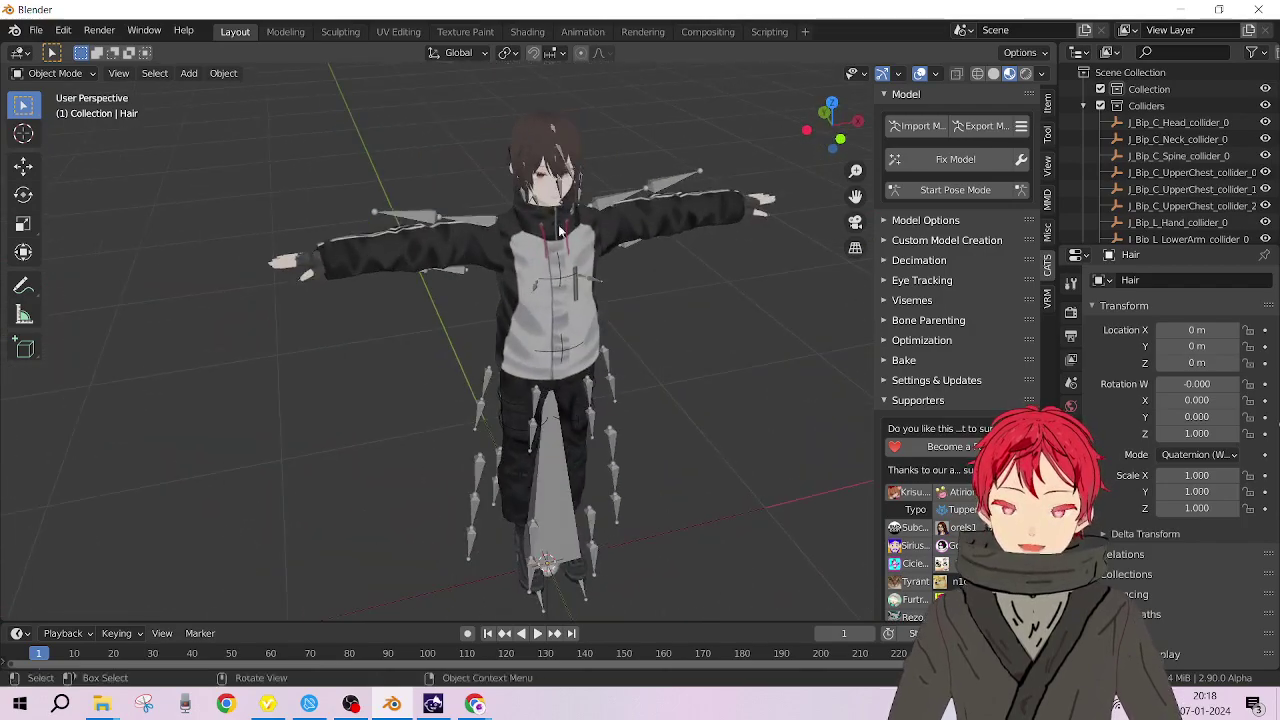
{"action": "left_click", "coordinate": [479, 228]}
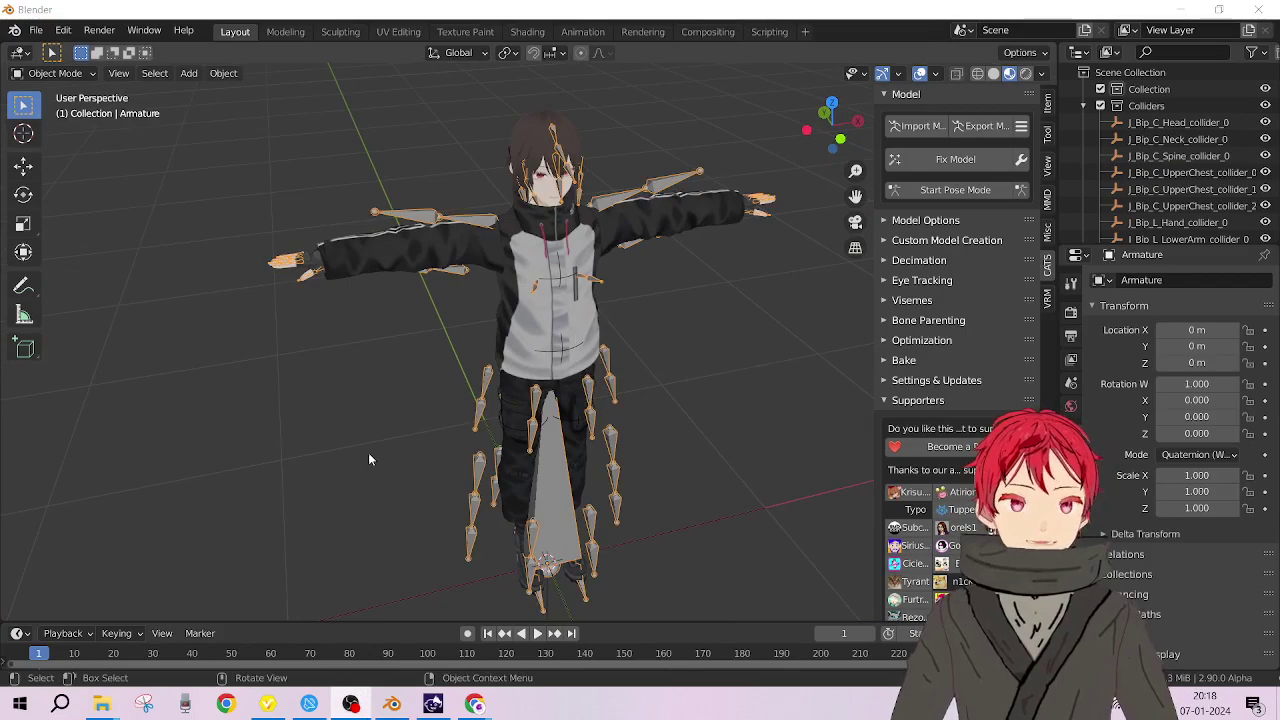
{"action": "left_click", "coordinate": [705, 372]}
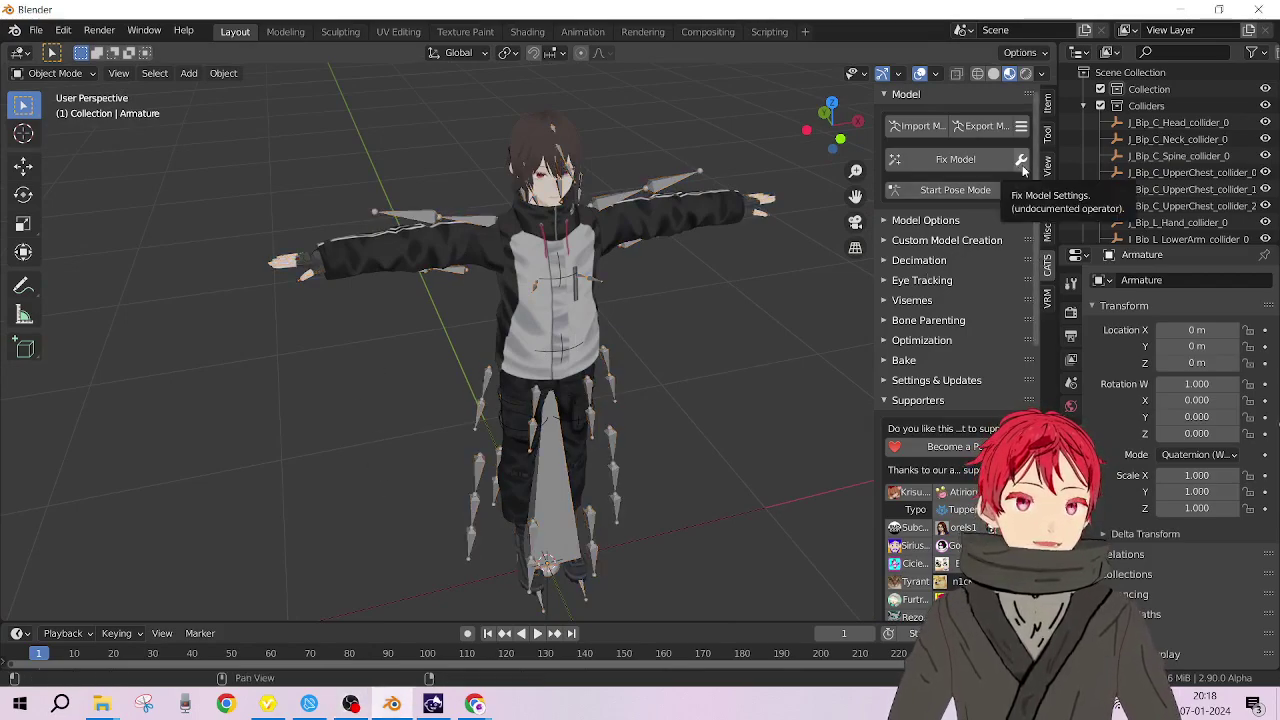
{"action": "left_click", "coordinate": [1022, 168]}
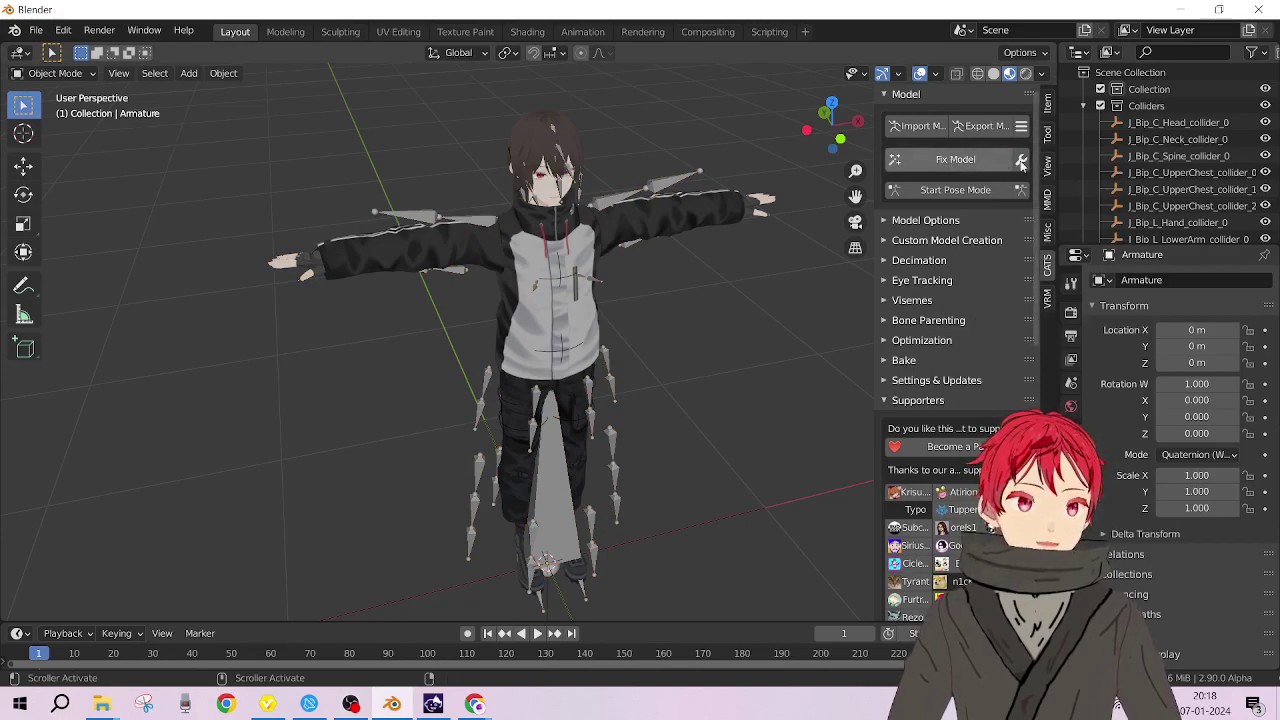
{"action": "left_click", "coordinate": [1022, 160]}
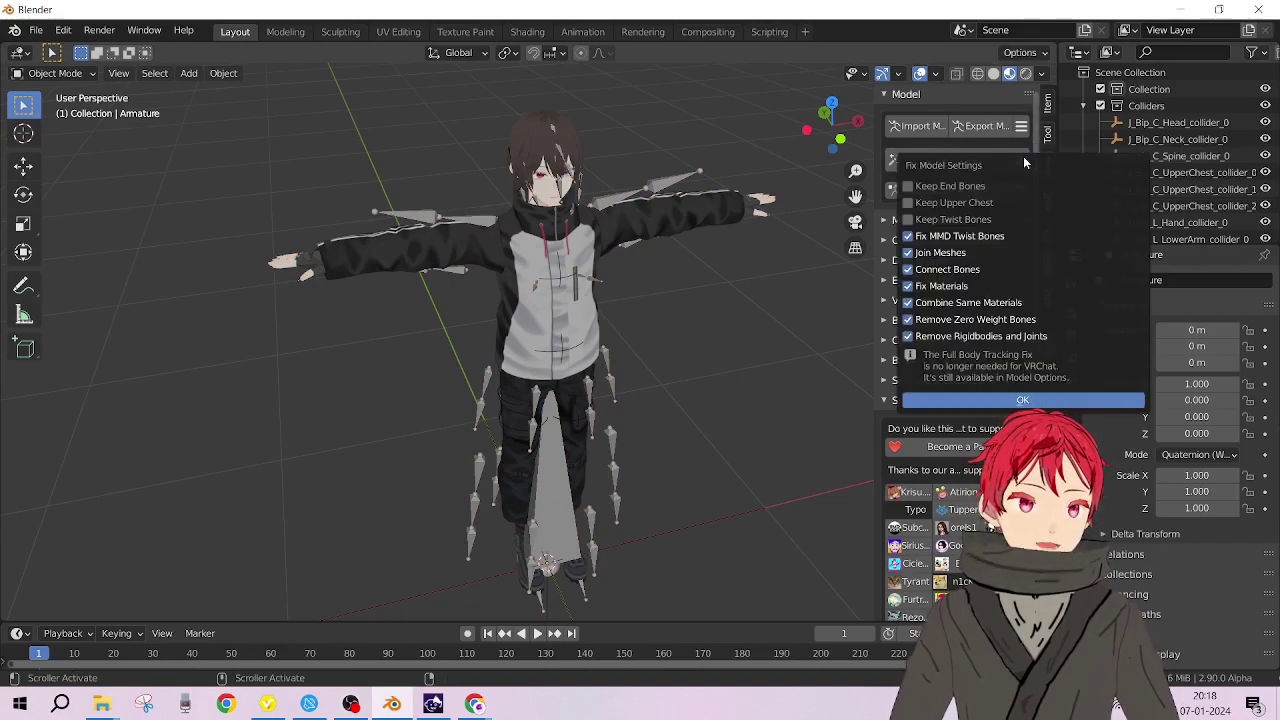
- Leave only Connect Bones and Fix Materials ticked in Fix Model Settings, confirm, and recheck
{"action": "left_click", "coordinate": [963, 252]}
{"action": "left_click", "coordinate": [958, 270]}
{"action": "left_click", "coordinate": [956, 286]}
{"action": "left_click", "coordinate": [957, 303]}
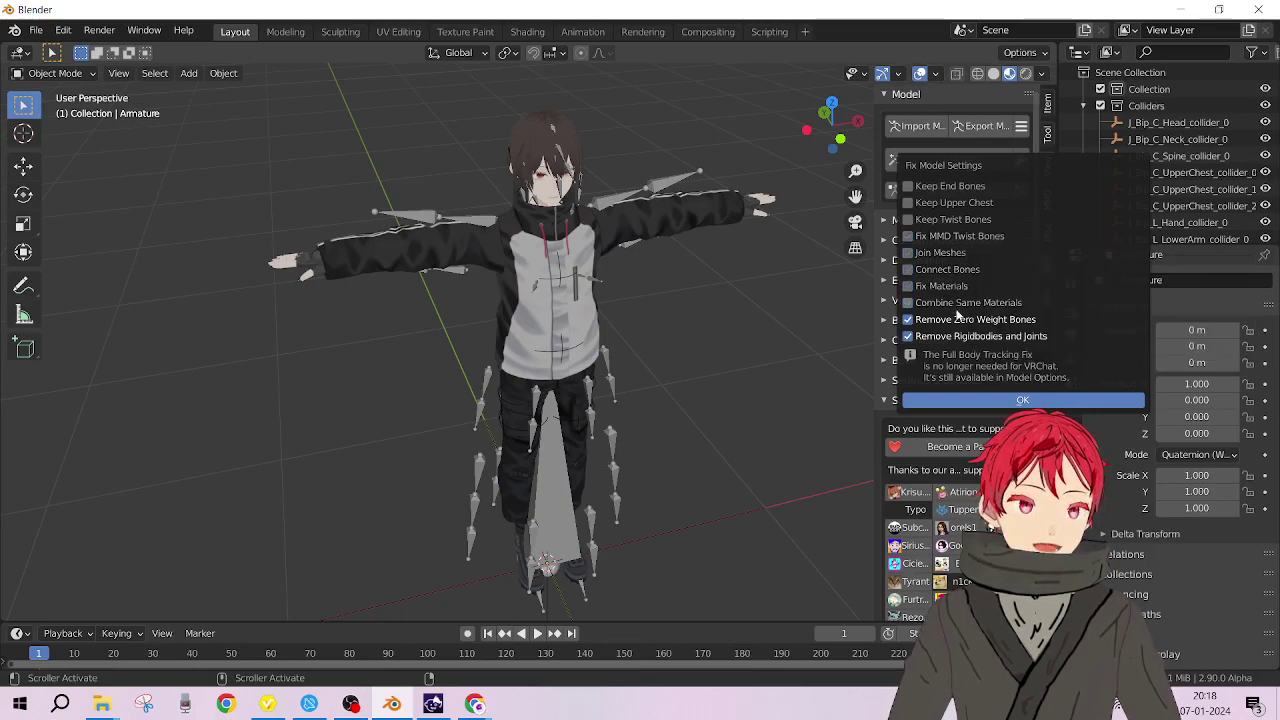
{"action": "left_click", "coordinate": [958, 319]}
{"action": "left_click", "coordinate": [995, 336]}
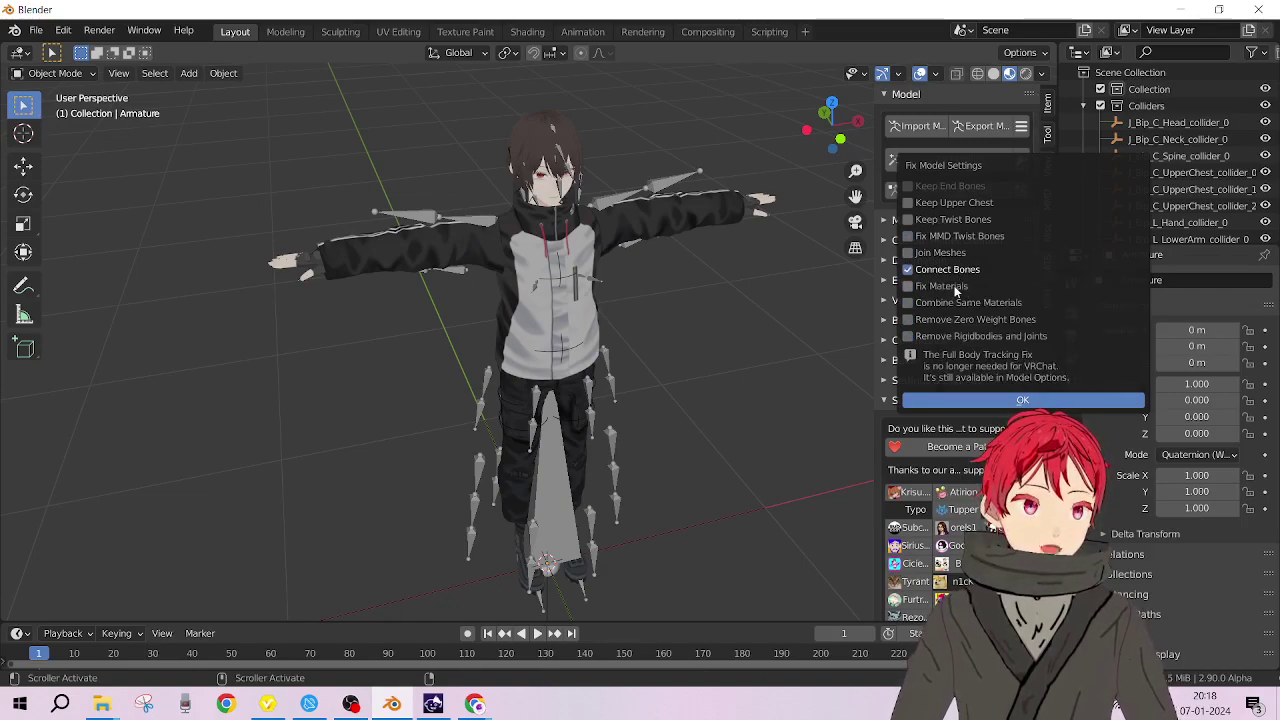
{"action": "left_click", "coordinate": [957, 288]}
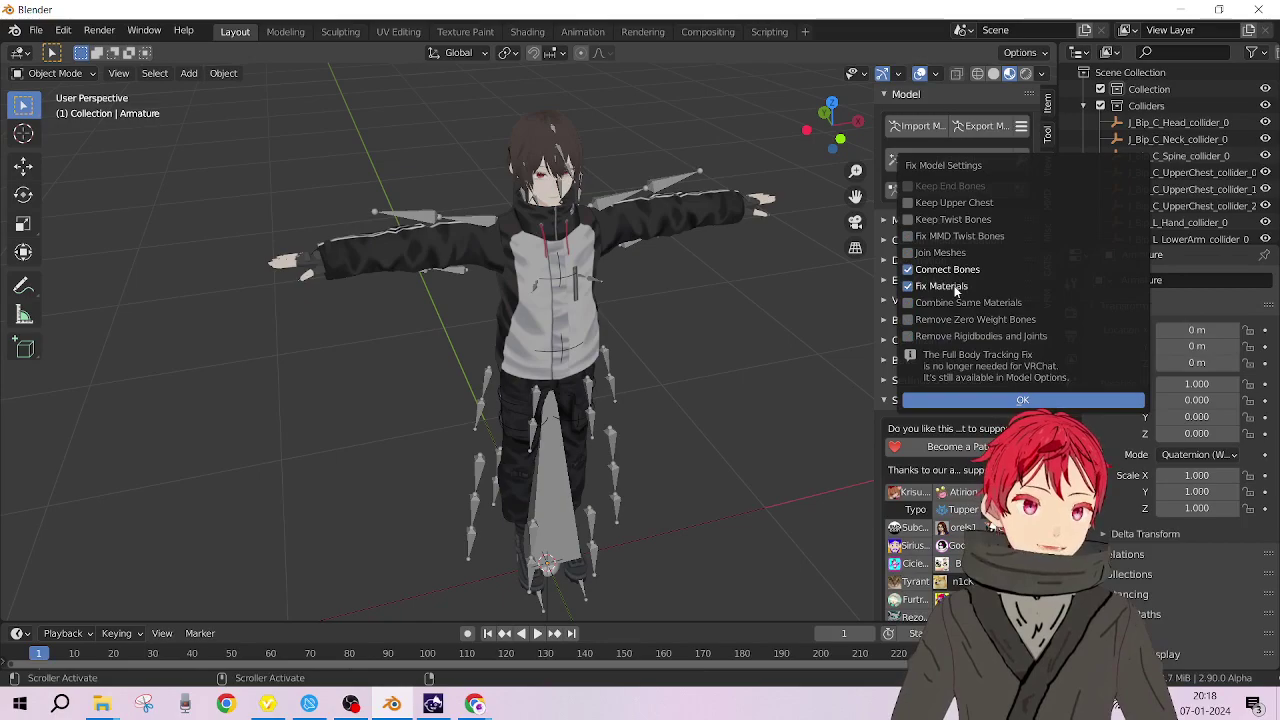
{"action": "left_click", "coordinate": [1028, 400]}
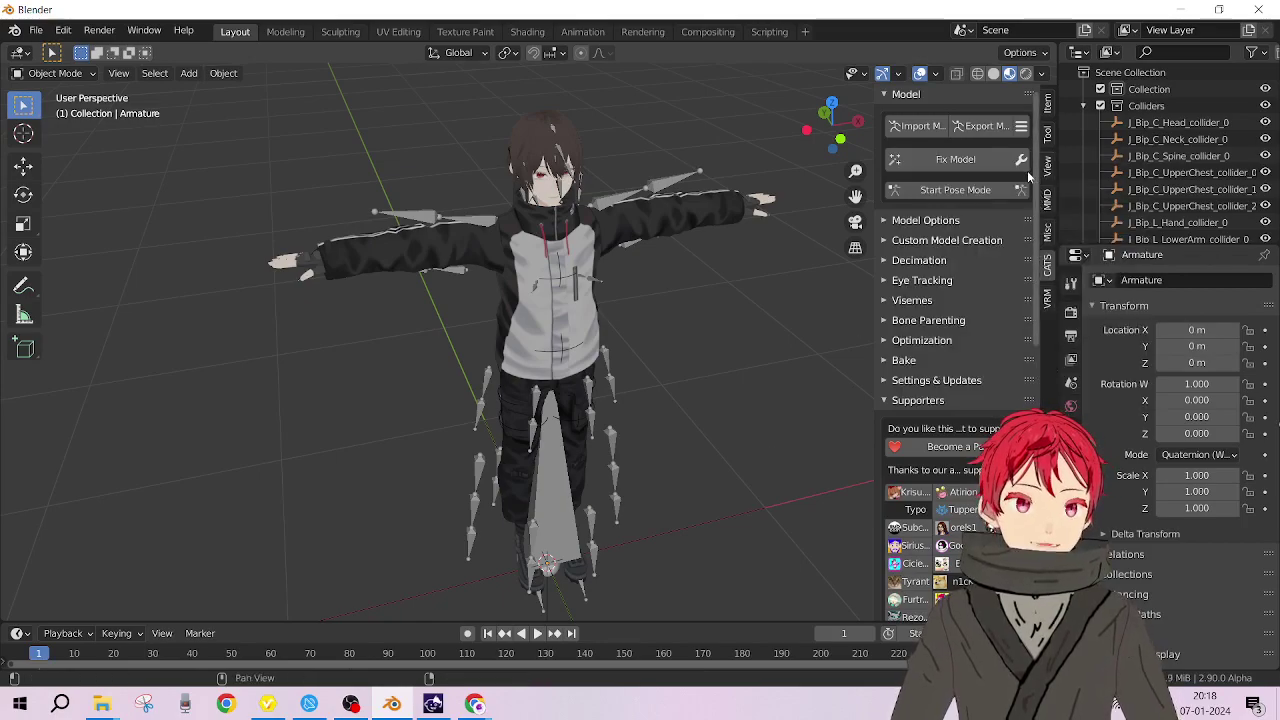
{"action": "left_click", "coordinate": [1021, 160]}
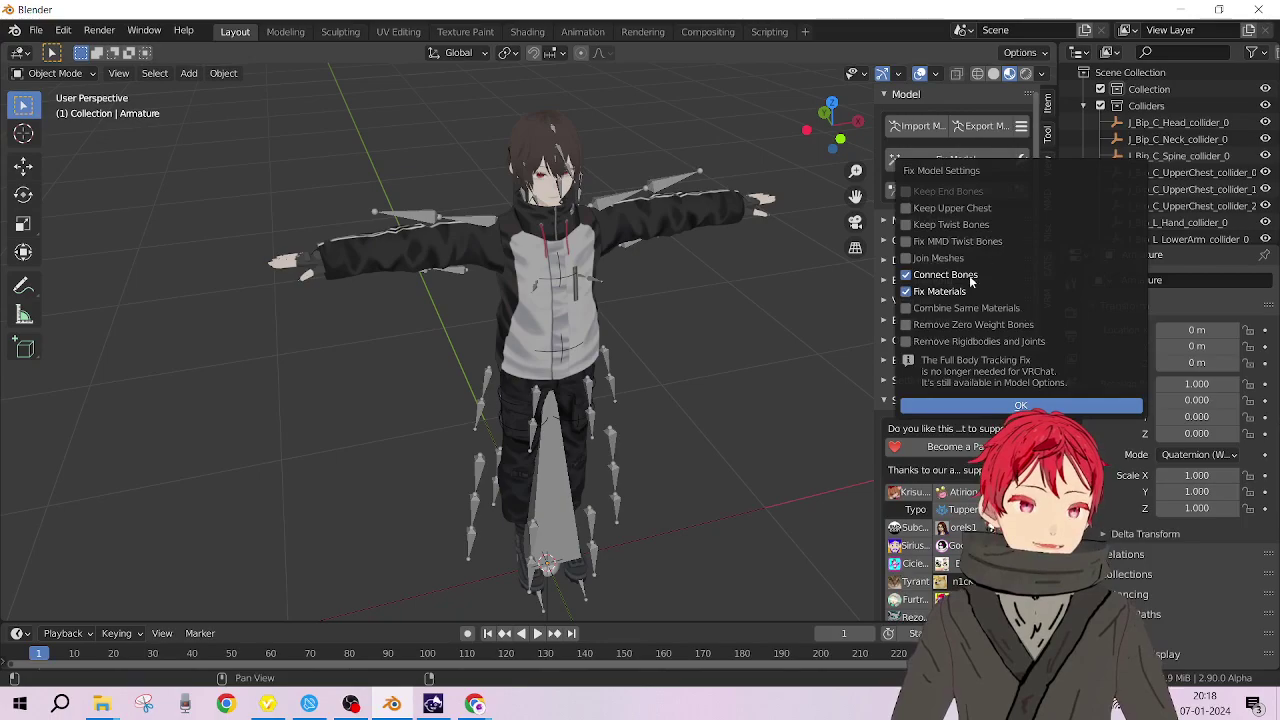
{"action": "left_click", "coordinate": [1015, 406]}
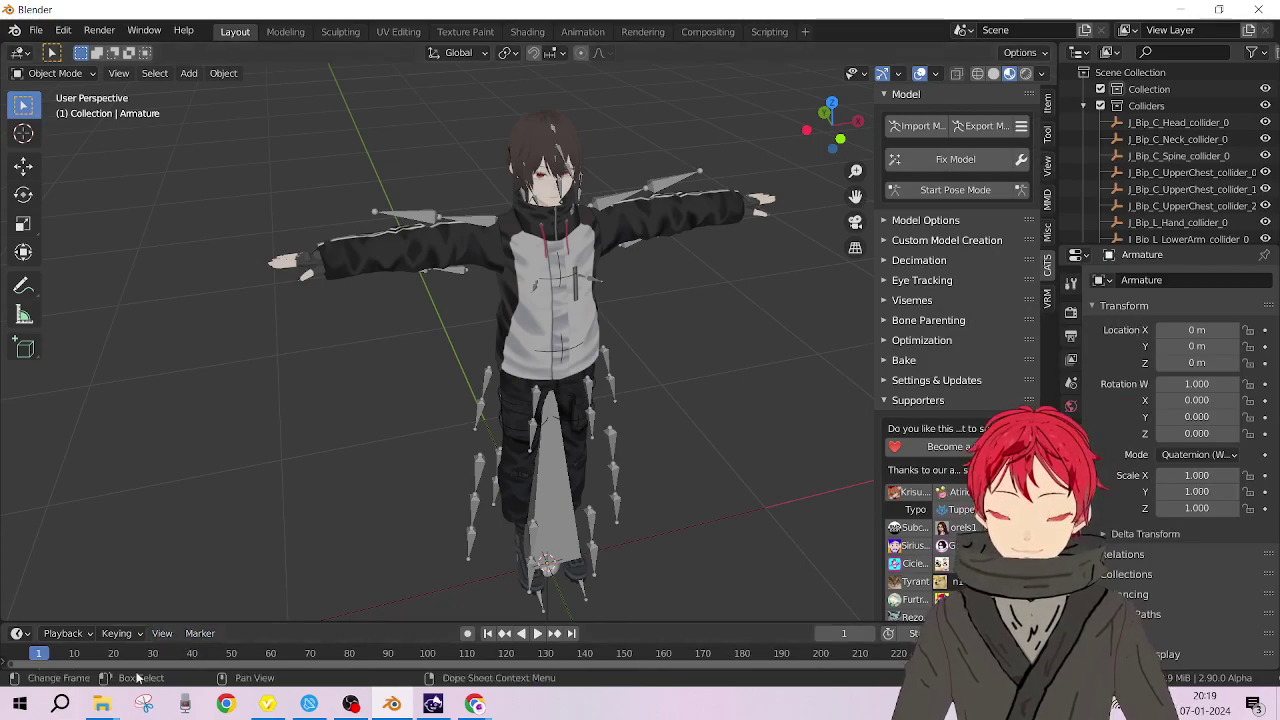
- Run Fix Model on the avatar, then inspect the resulting Armature in the viewport and Outliner
{"action": "left_click", "coordinate": [966, 168]}
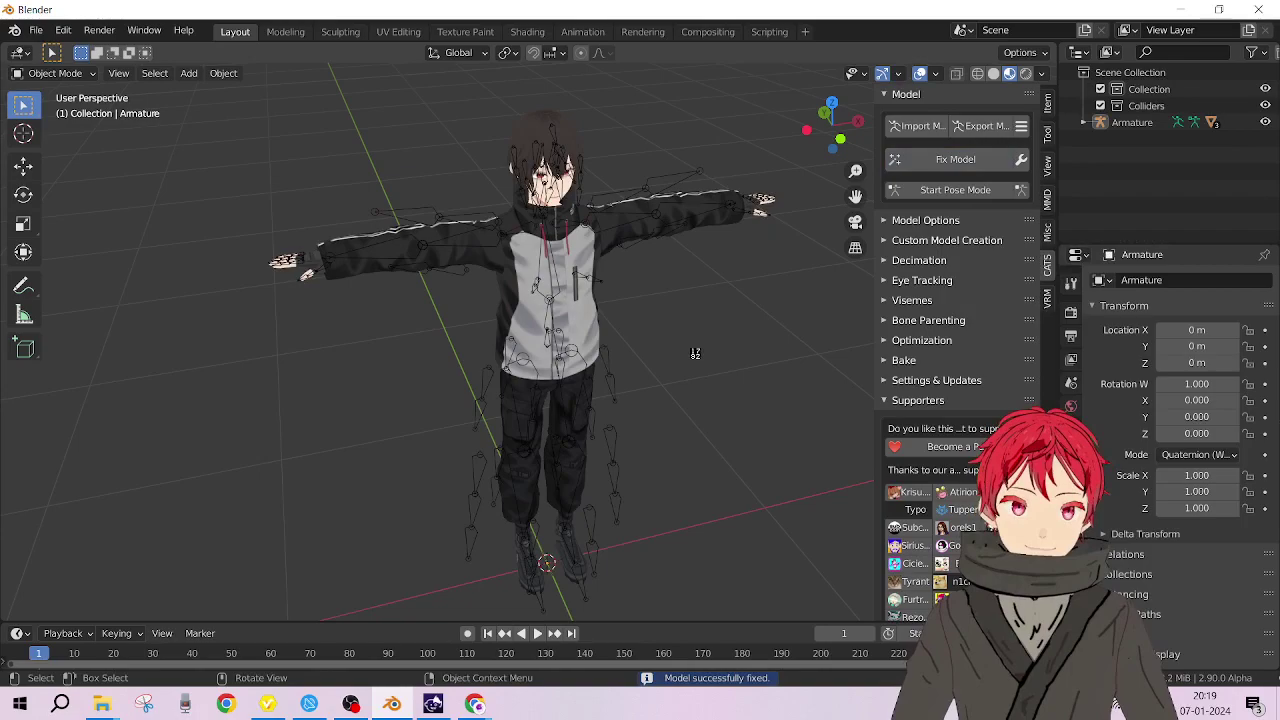
{"action": "middle_click_drag", "start_coordinate": [725, 423], "coordinate": [614, 429]}
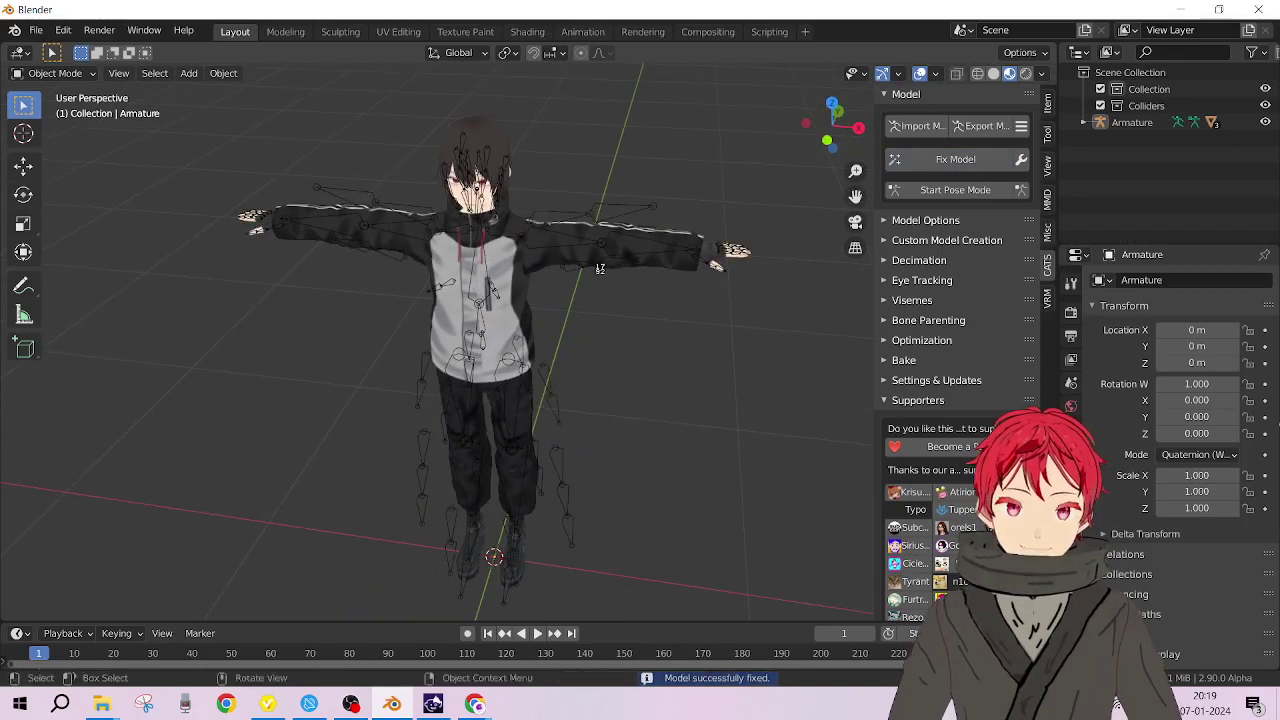
{"action": "left_click", "coordinate": [612, 220]}
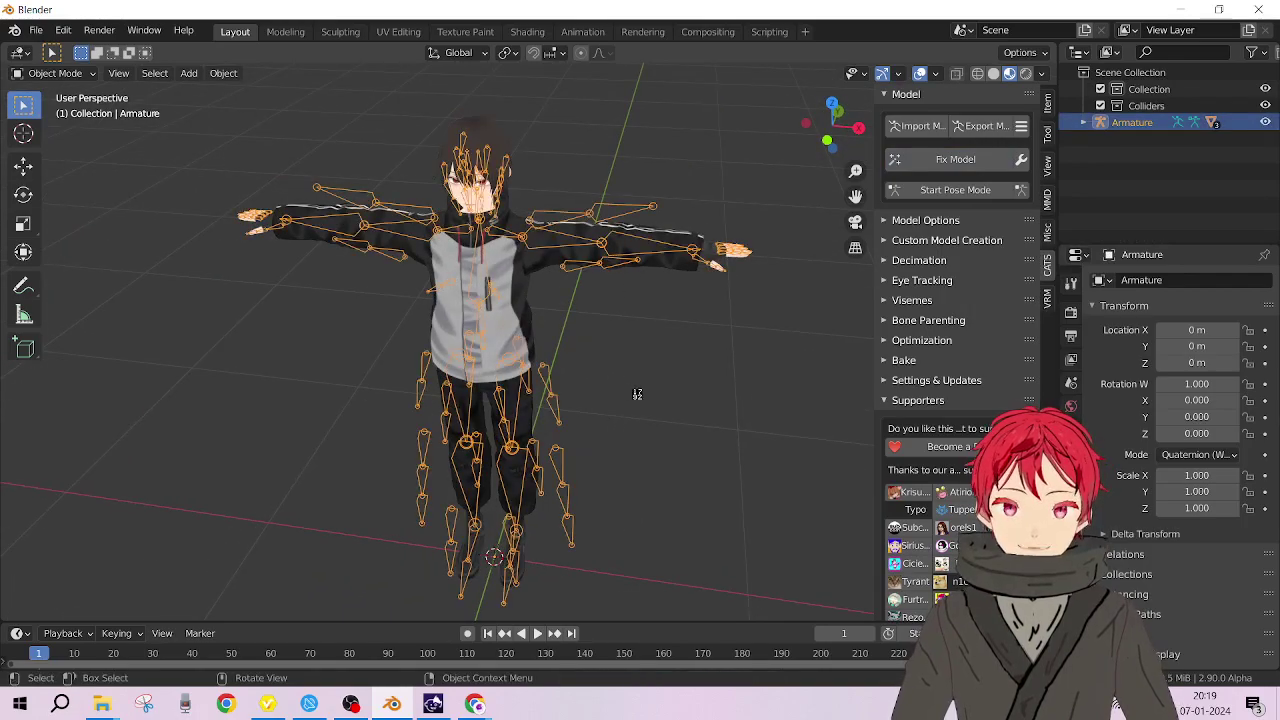
{"action": "left_click", "coordinate": [637, 394]}
{"action": "middle_click_drag", "start_coordinate": [637, 394], "coordinate": [548, 360]}
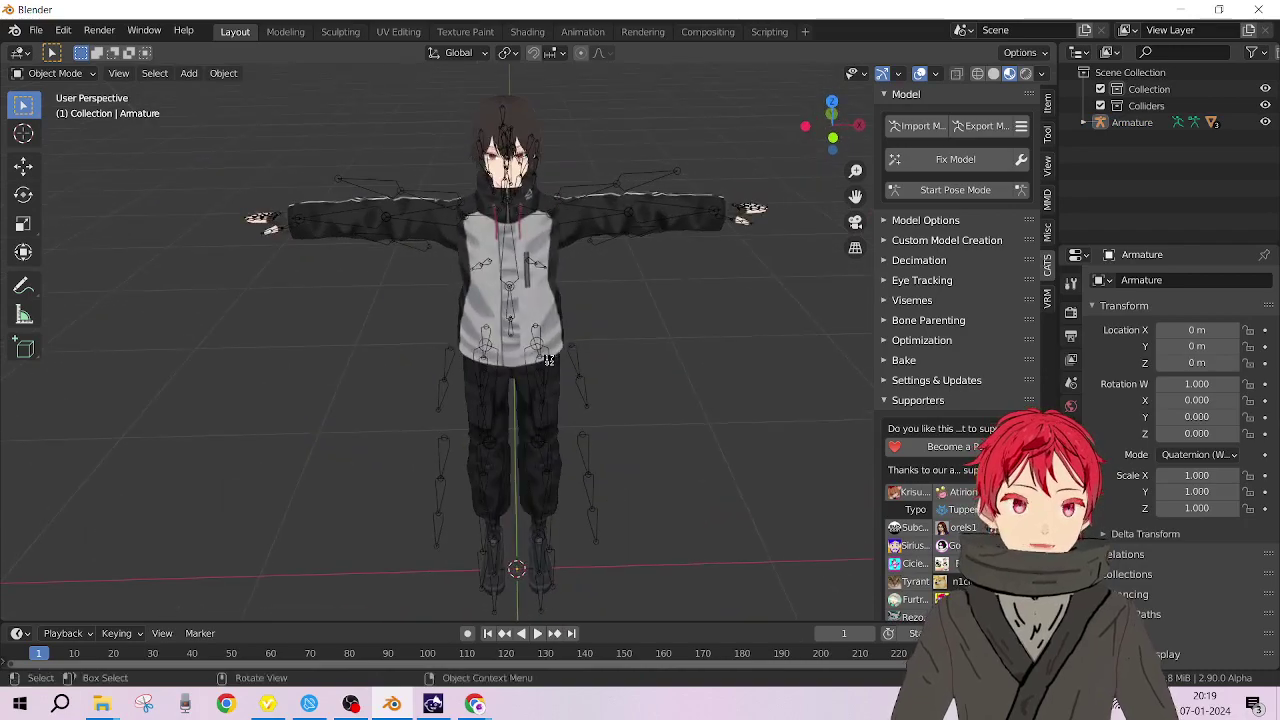
{"action": "left_click", "coordinate": [1146, 120]}
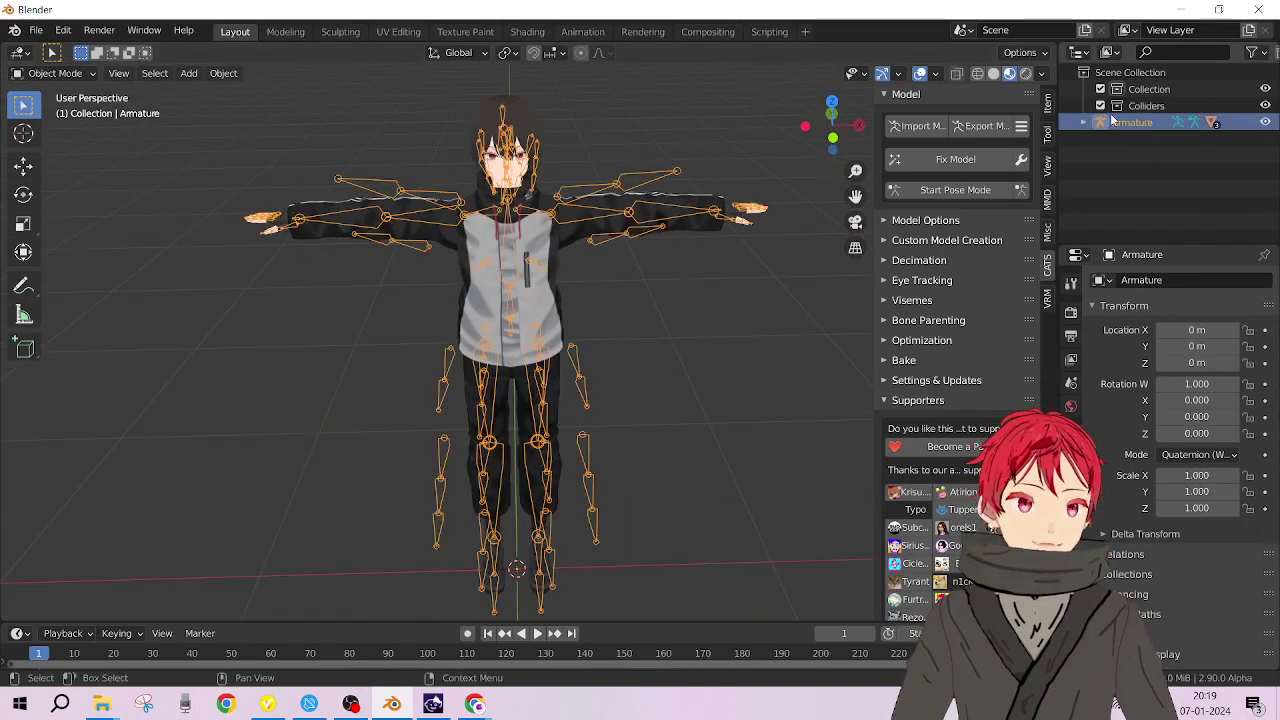
{"action": "left_click", "coordinate": [1083, 121]}
{"action": "left_click", "coordinate": [1083, 121]}
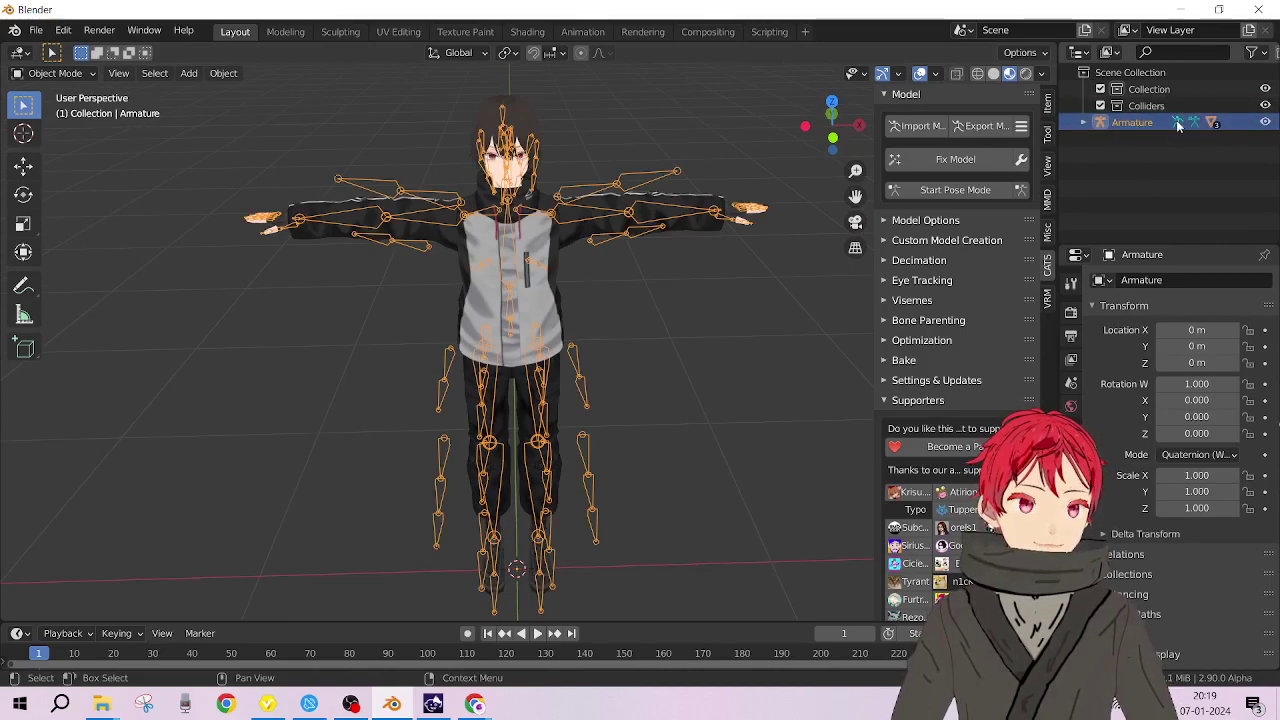
- Box-select the whole character together with its armature
{"action": "left_click", "coordinate": [550, 233], "text": "shift"}
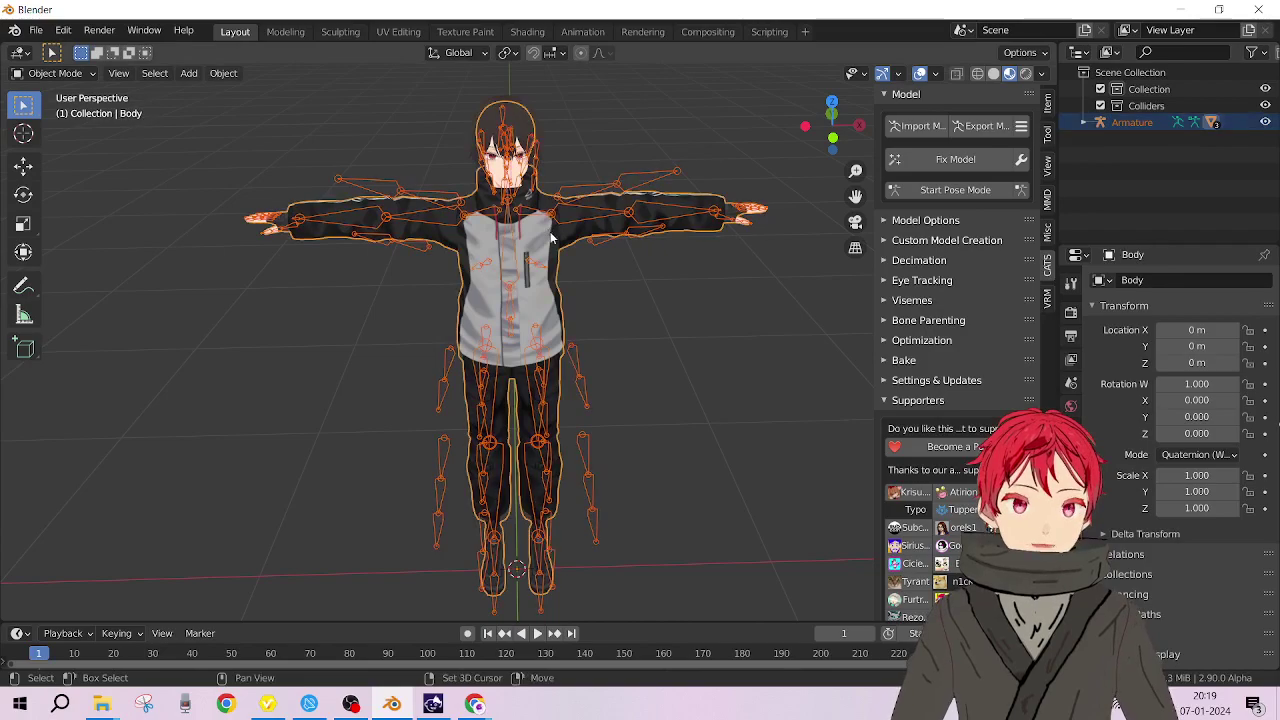
{"action": "left_click", "coordinate": [533, 118]}
{"action": "left_click_drag", "start_coordinate": [44, 114], "coordinate": [742, 620]}
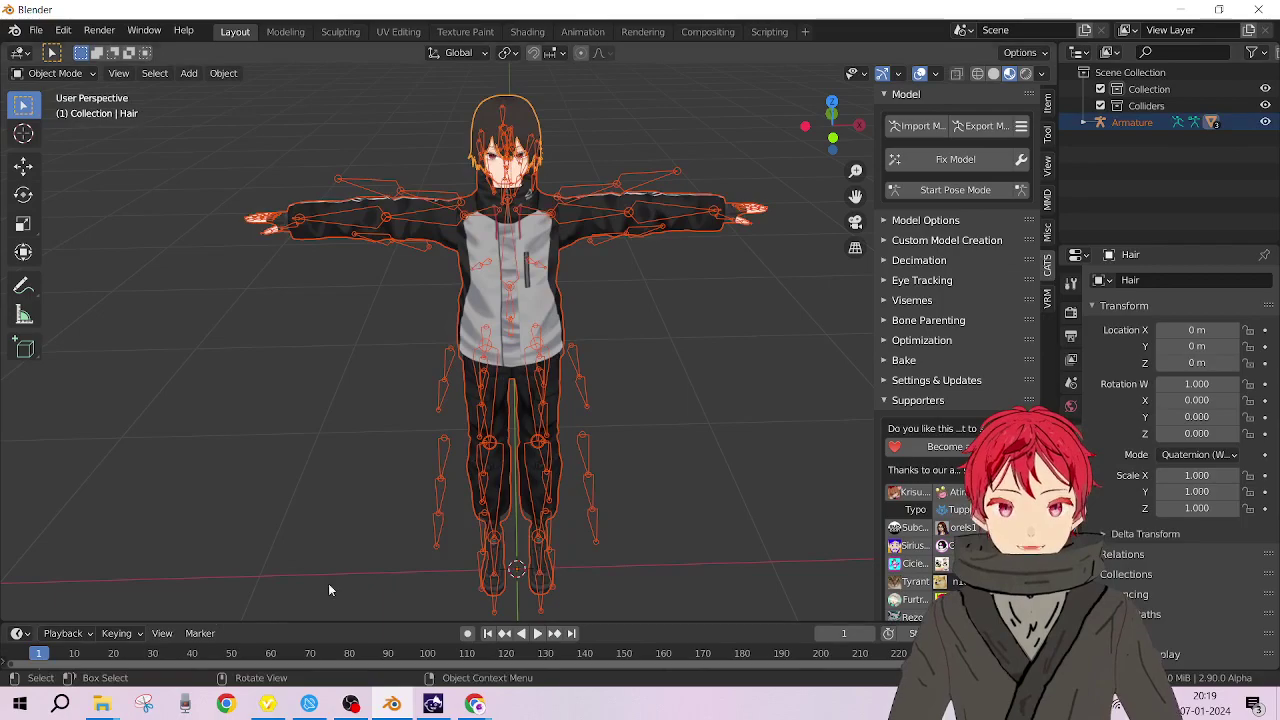
- Start an FBX (.fbx) export from the File > Export menu
{"action": "left_click", "coordinate": [36, 31]}
{"action": "mouse_move", "coordinate": [106, 270]}
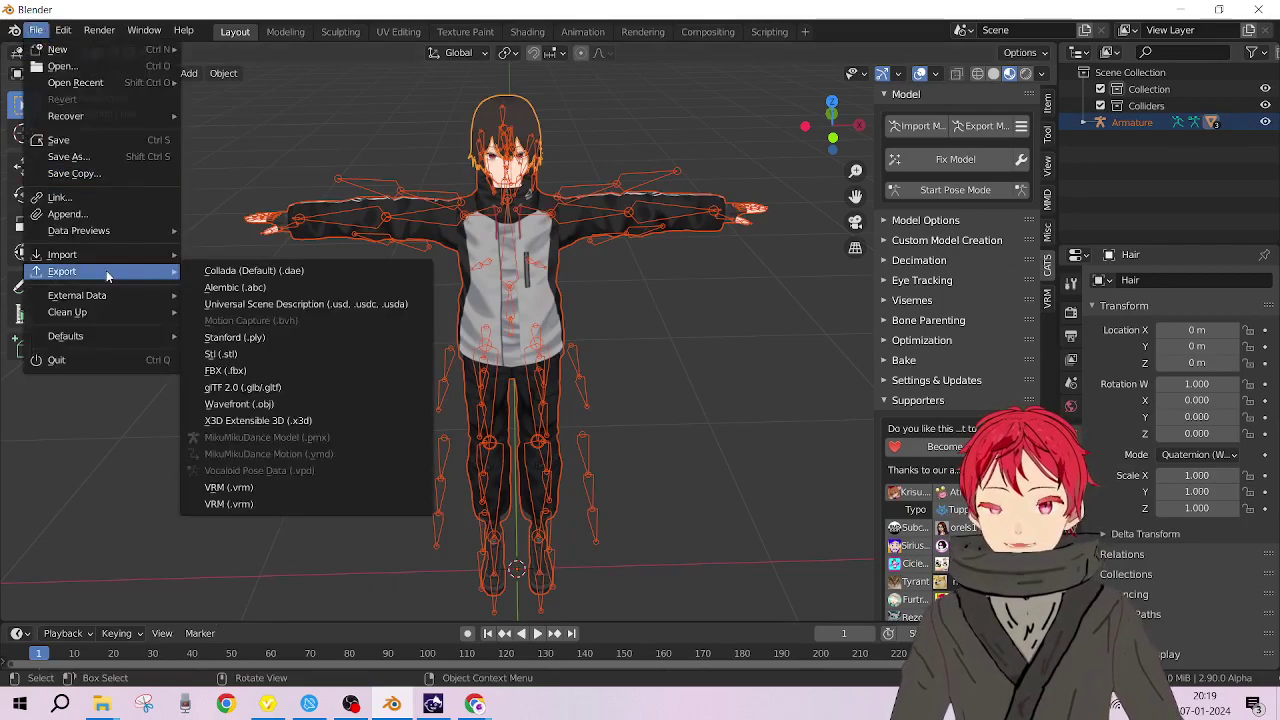
{"action": "left_click", "coordinate": [346, 371]}
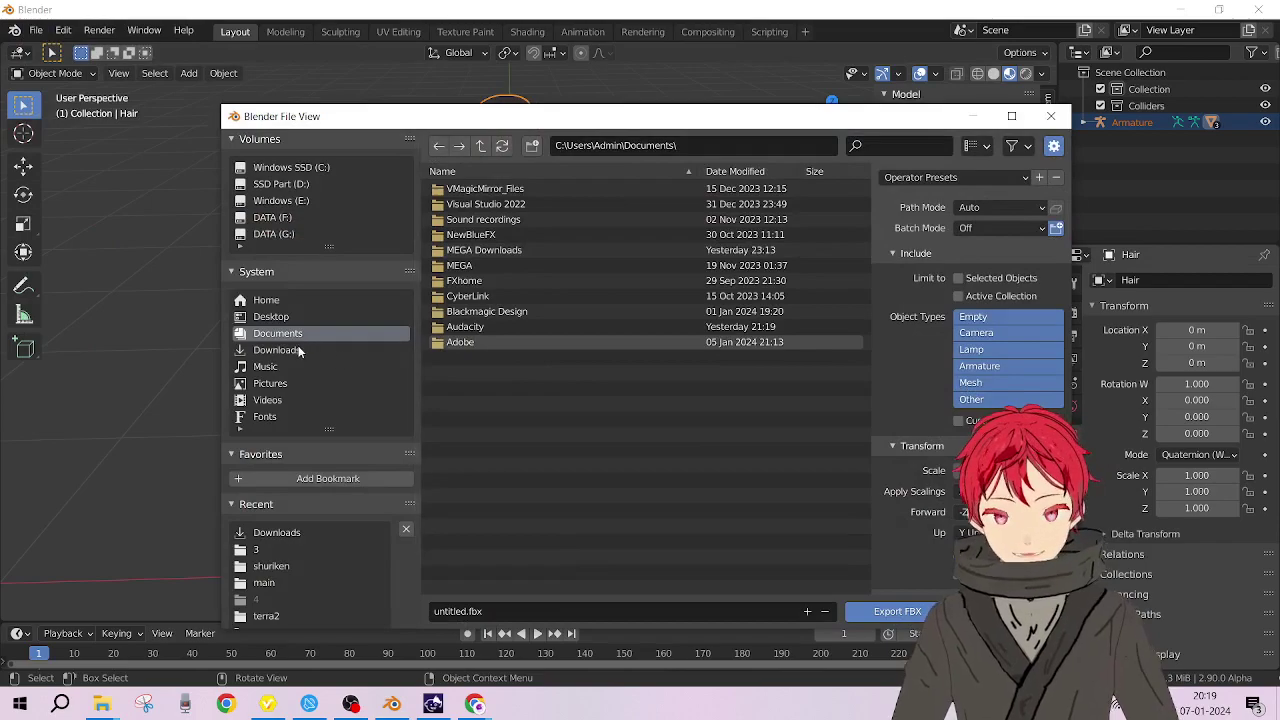
- Export to Downloads with Path Mode Copy, Embed Textures on and Batch Own Dir off
{"action": "left_click", "coordinate": [340, 350]}
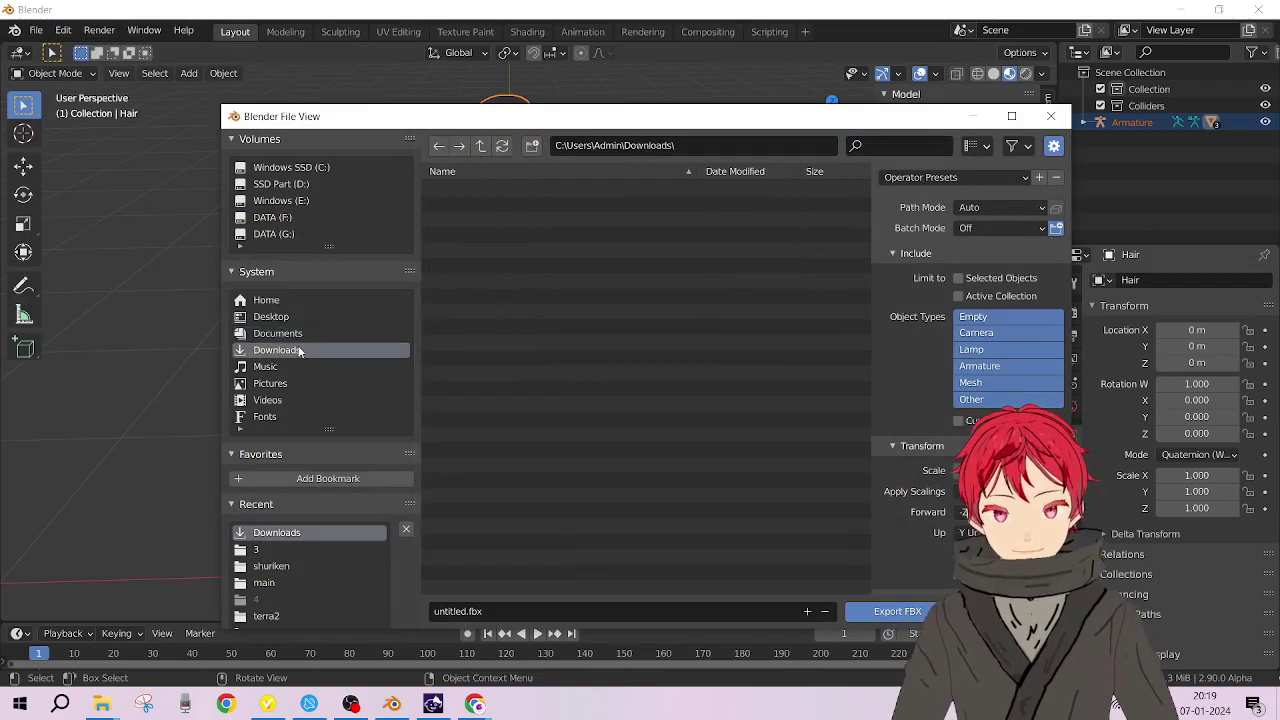
{"action": "left_click", "coordinate": [1034, 206]}
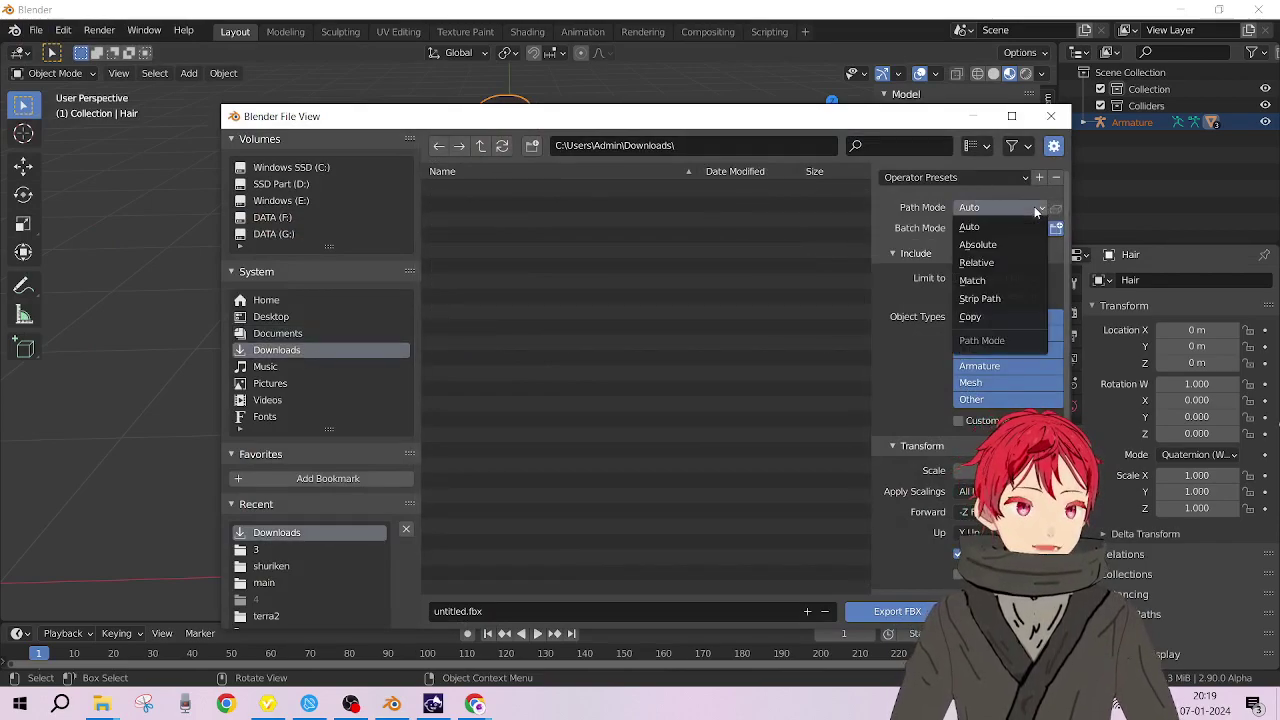
{"action": "left_click", "coordinate": [1034, 206]}
{"action": "left_click", "coordinate": [1034, 206]}
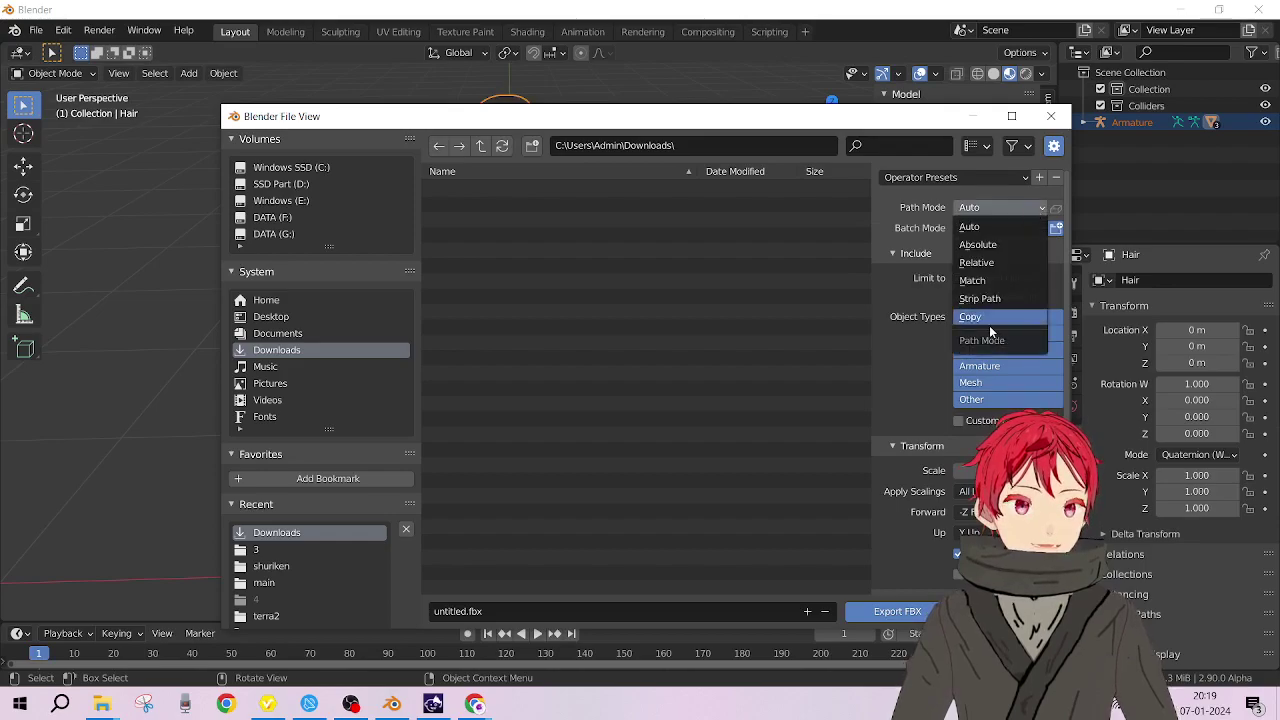
{"action": "left_click", "coordinate": [973, 320]}
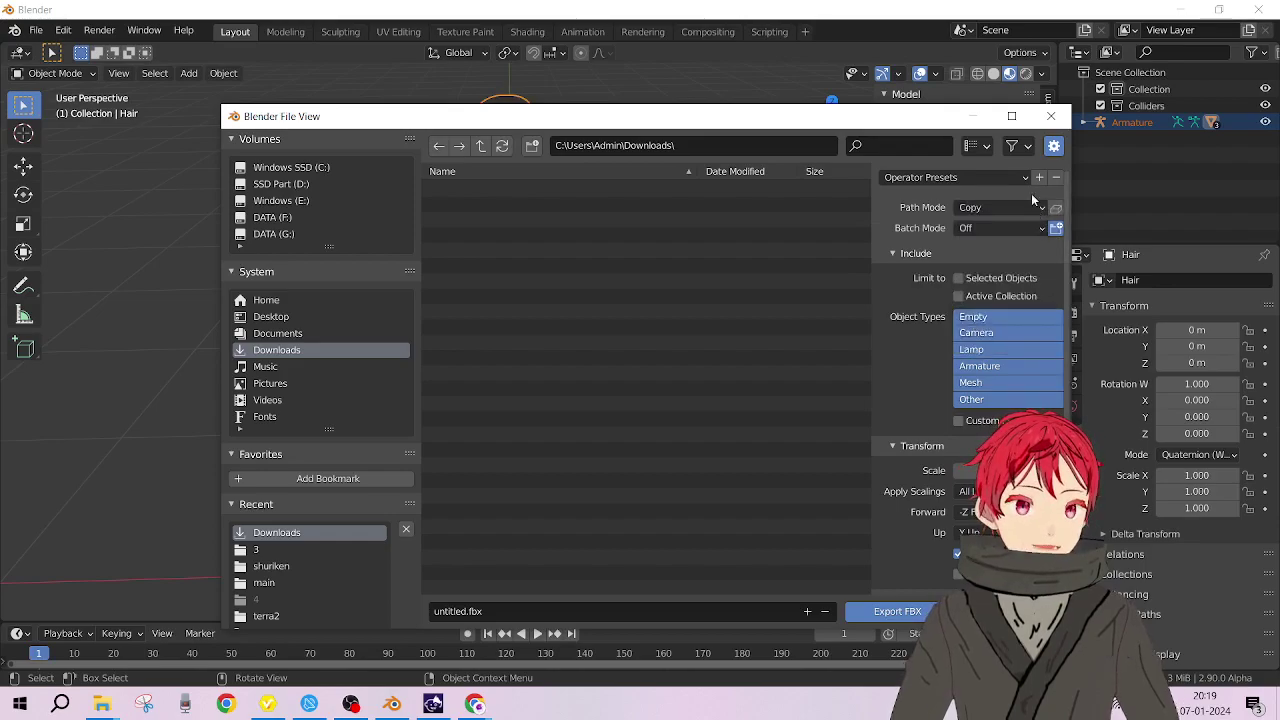
{"action": "left_click", "coordinate": [975, 207]}
{"action": "left_click", "coordinate": [968, 227]}
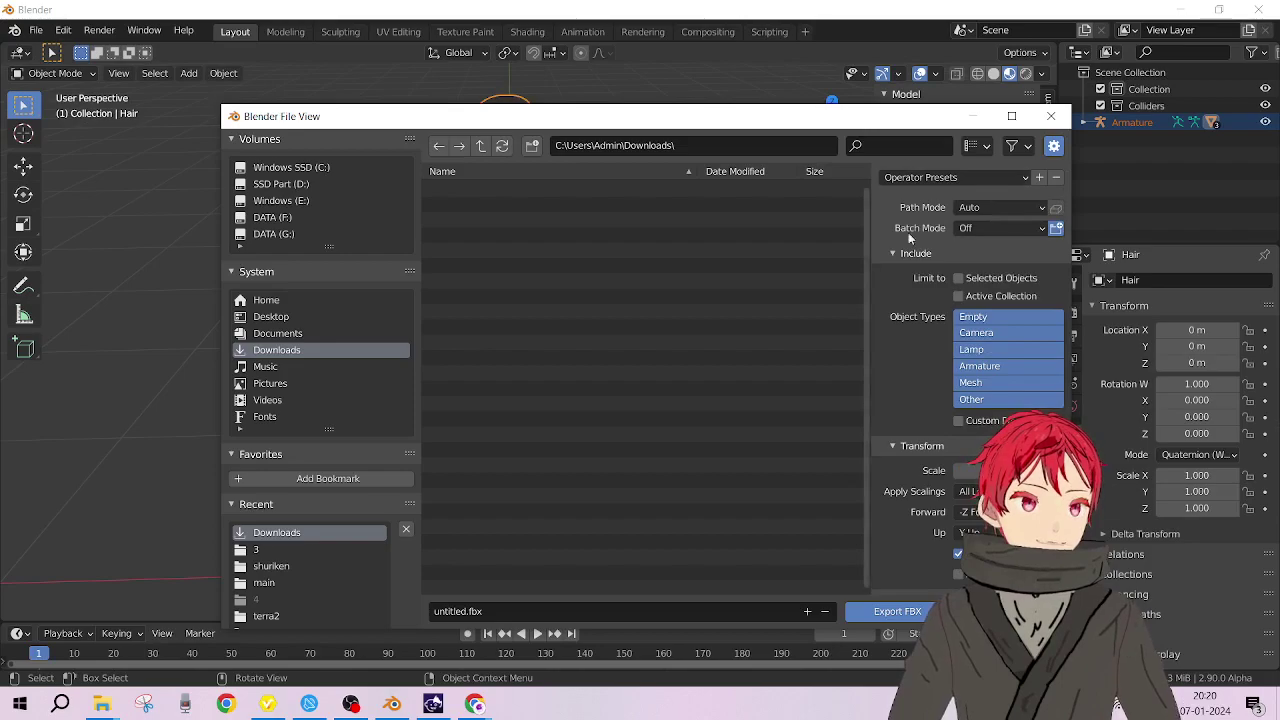
{"action": "left_click", "coordinate": [985, 212]}
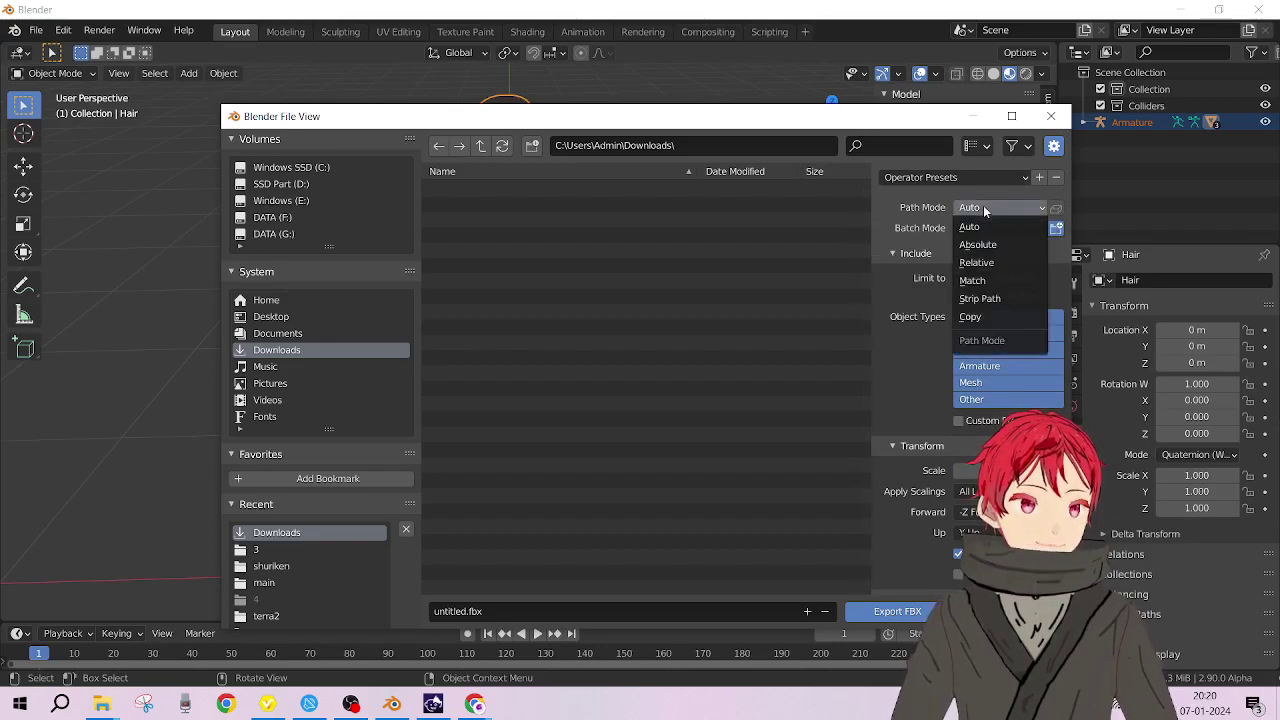
{"action": "left_click", "coordinate": [992, 316]}
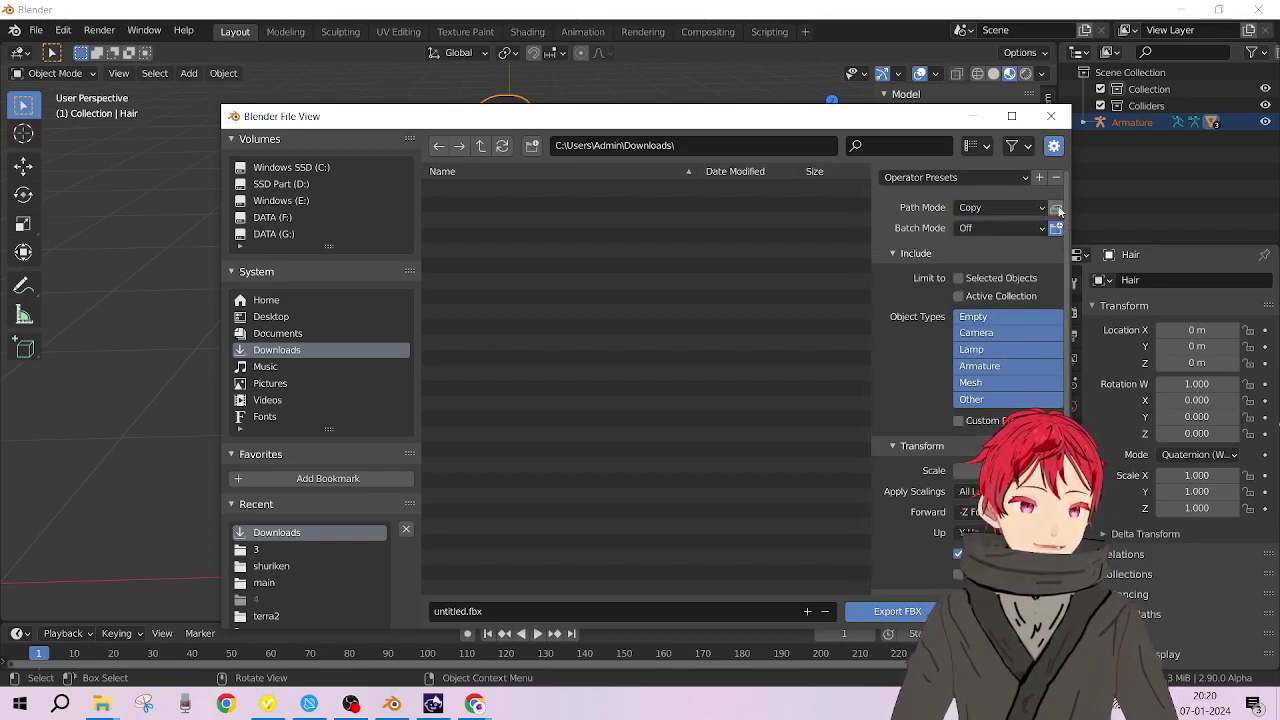
{"action": "left_click", "coordinate": [1056, 208]}
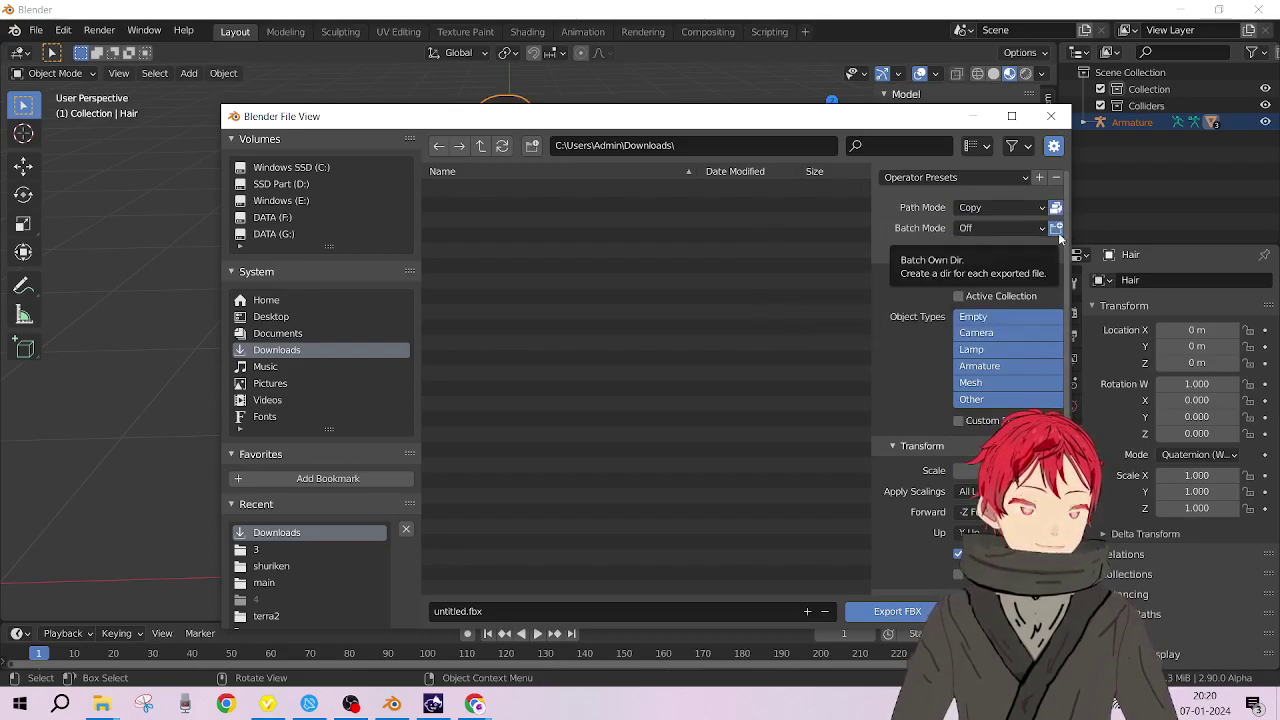
{"action": "left_click", "coordinate": [1057, 230]}
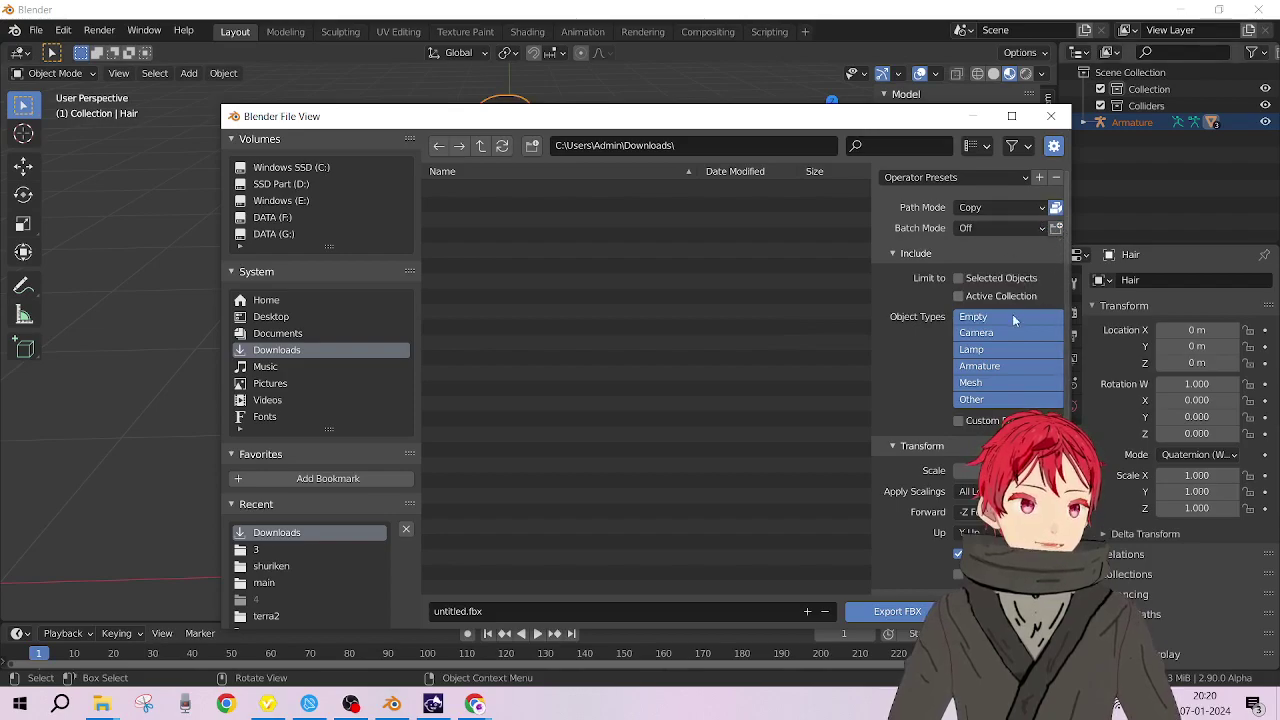
- Limit object types to Armature and Mesh, export untitled.fbx, and open Downloads to find it
{"action": "scroll", "coordinate": [1000, 405], "scroll_direction": "down", "scroll_amount": 2}
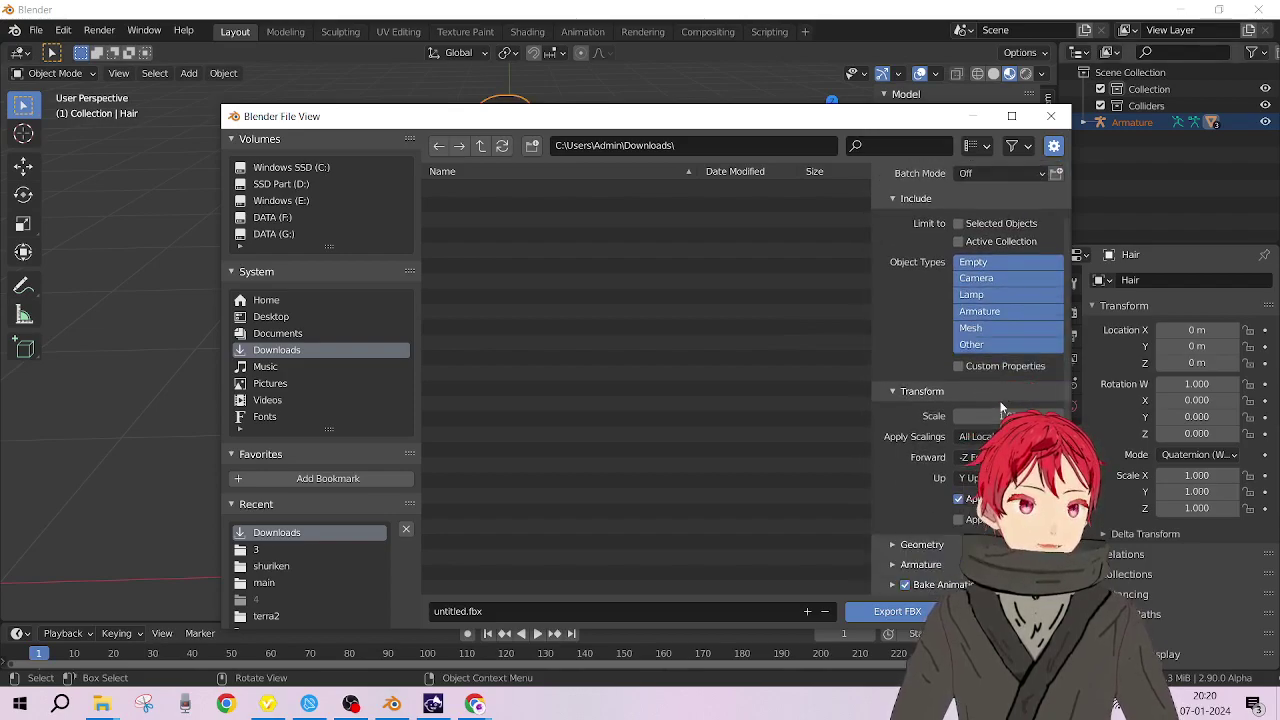
{"action": "left_click", "coordinate": [998, 312]}
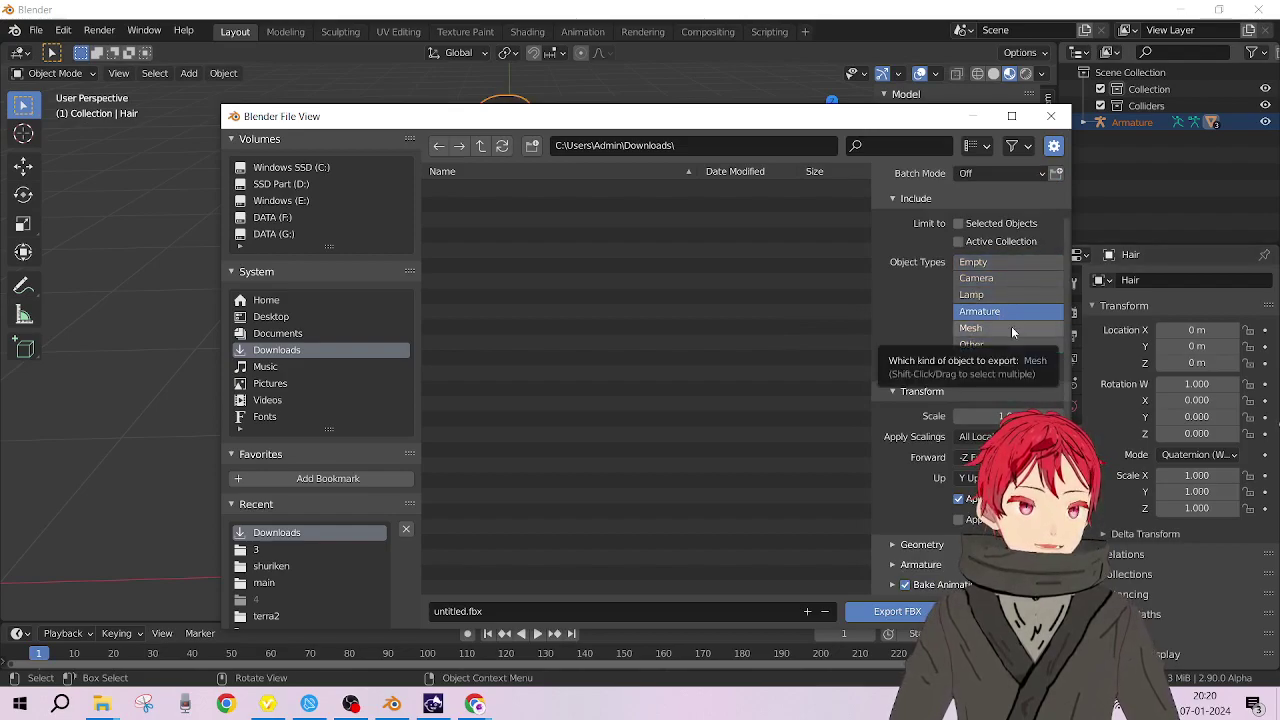
{"action": "left_click", "coordinate": [1011, 328], "text": "shift"}
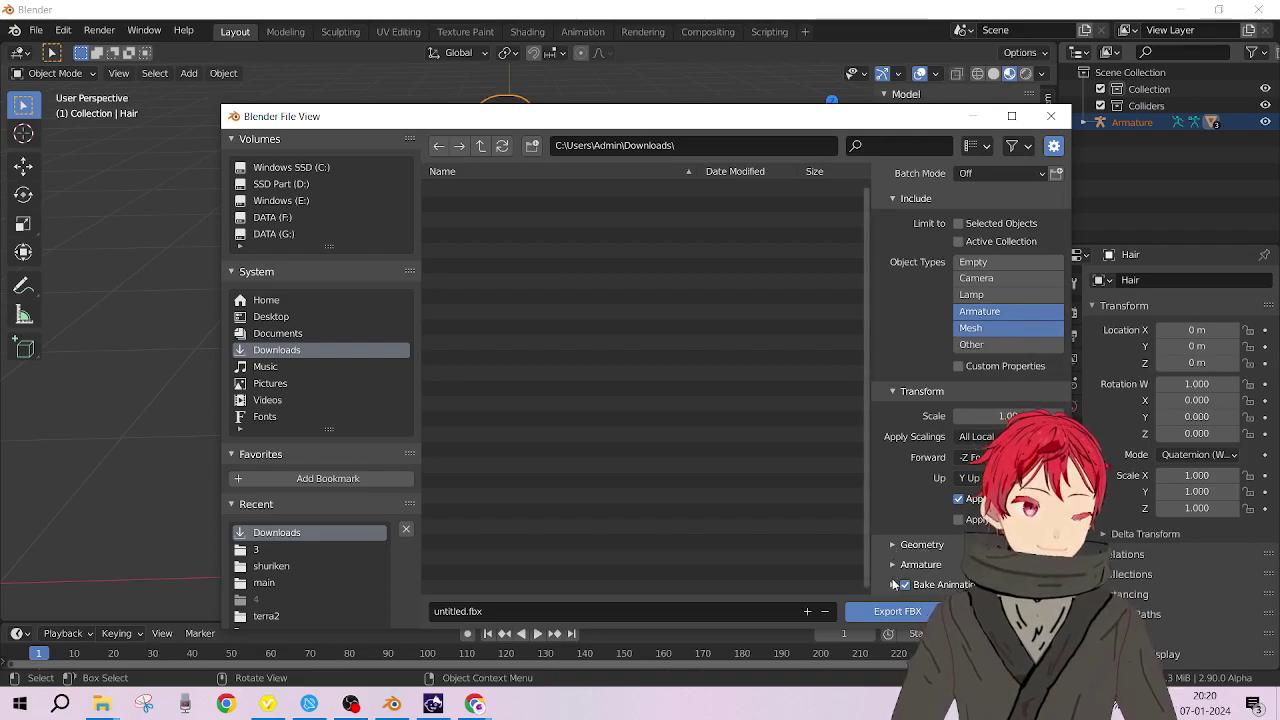
{"action": "scroll", "coordinate": [905, 520], "scroll_direction": "down", "scroll_amount": 3}
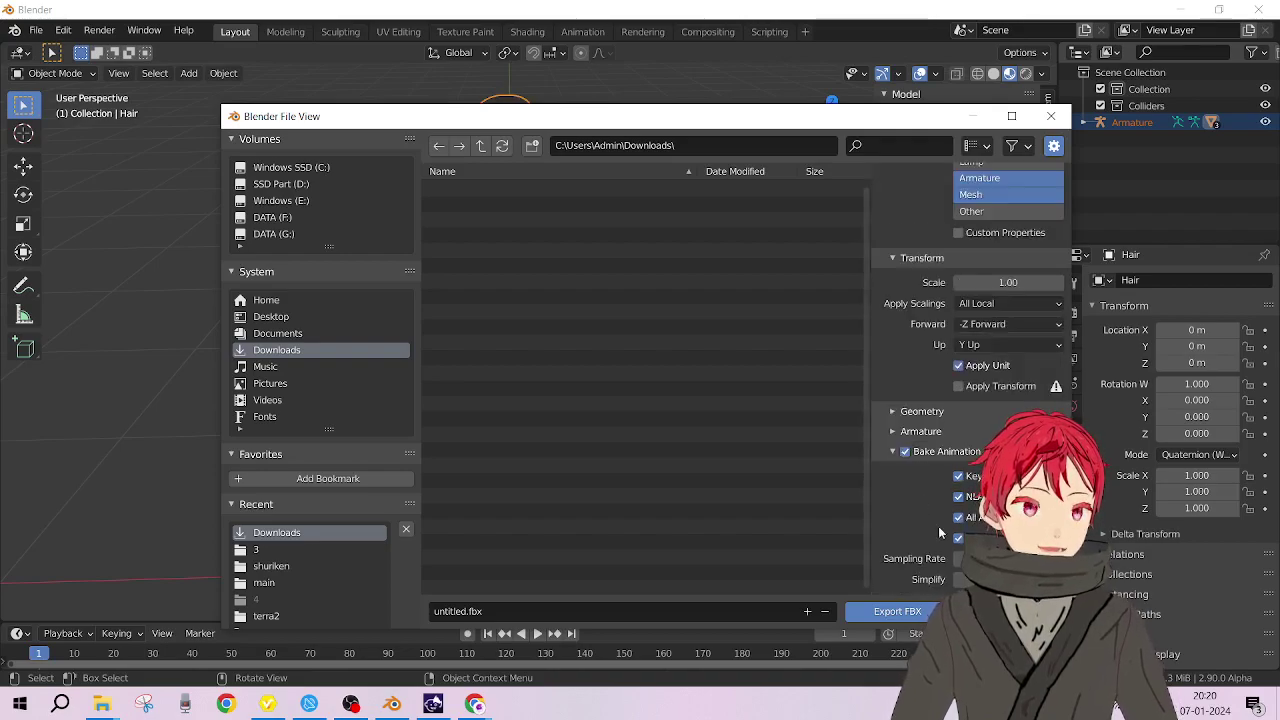
{"action": "scroll", "coordinate": [893, 453], "scroll_direction": "up", "scroll_amount": 3}
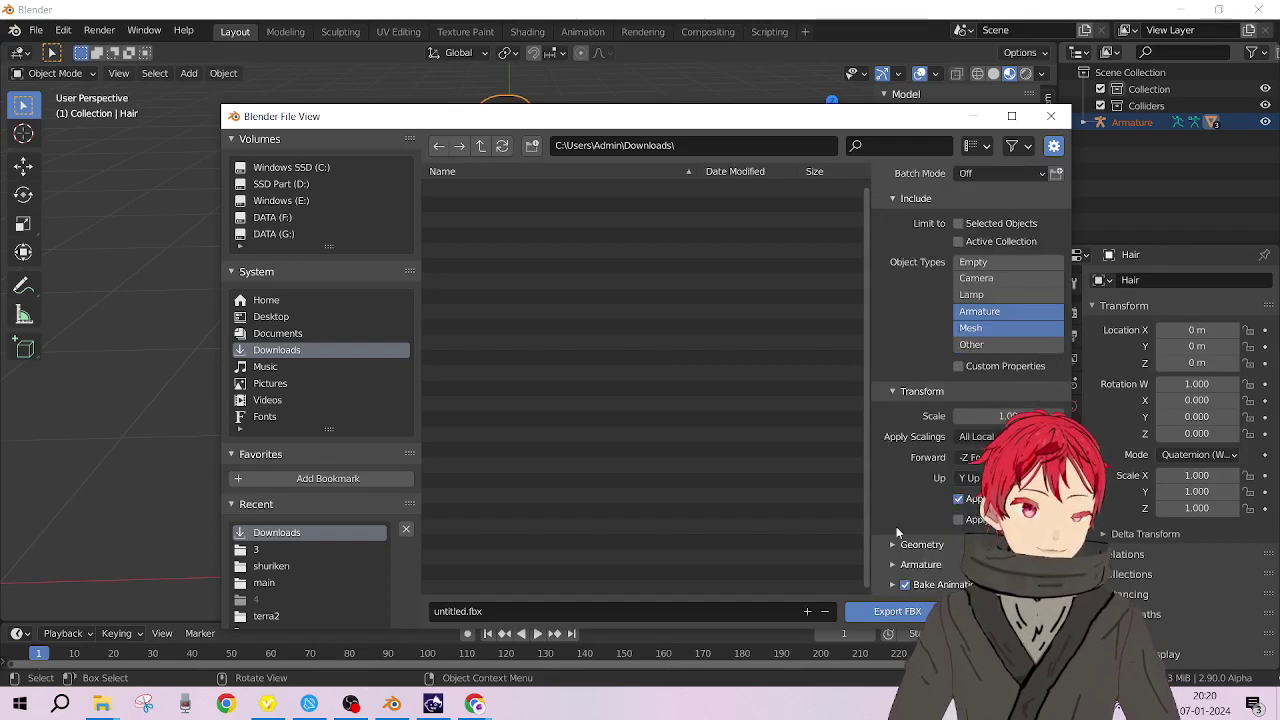
{"action": "left_click", "coordinate": [915, 565]}
{"action": "scroll", "coordinate": [955, 497], "scroll_direction": "down", "scroll_amount": 3}
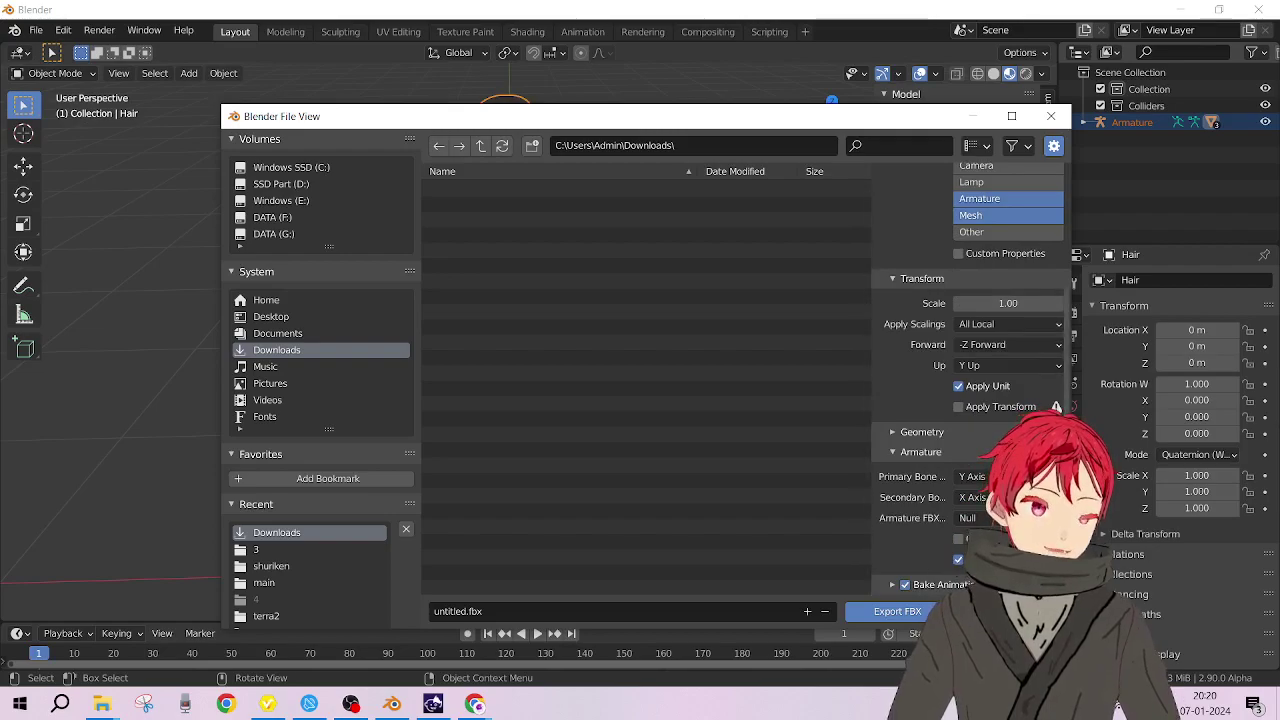
{"action": "left_click", "coordinate": [893, 612]}
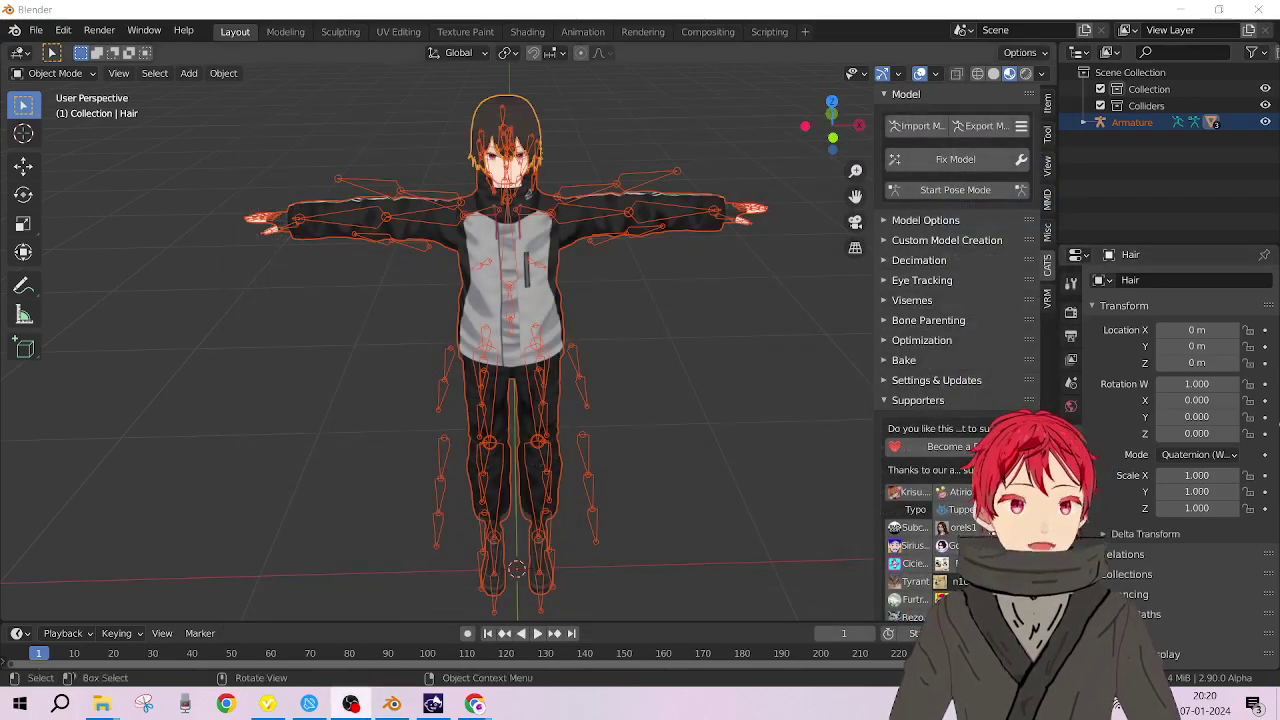
{"action": "left_click", "coordinate": [102, 704]}
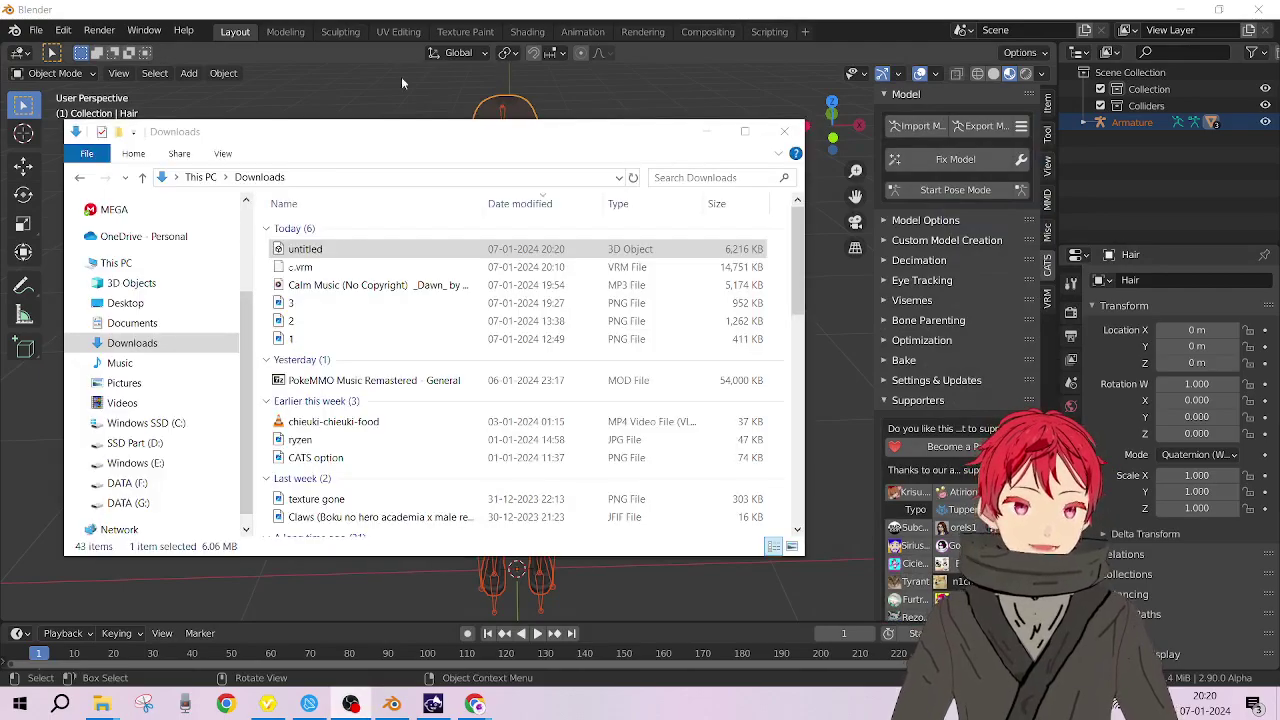
- Open the exported 'untitled' 3D Object from Downloads in 3D Viewer
{"action": "mouse_move", "coordinate": [358, 135]}
{"action": "left_mouse_down"}
{"action": "mouse_move", "coordinate": [493, 187]}
{"action": "mouse_move", "coordinate": [460, 141]}
{"action": "mouse_move", "coordinate": [377, 152]}
{"action": "left_mouse_up"}
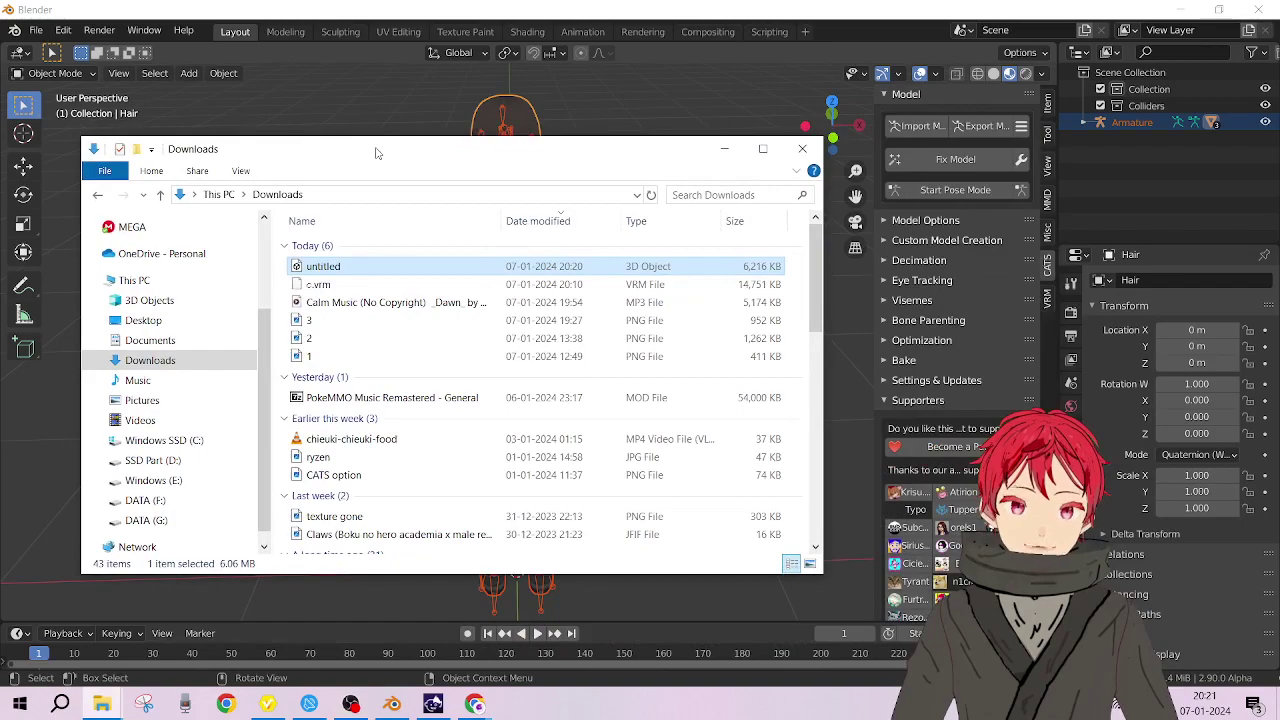
{"action": "double_click", "coordinate": [538, 266]}
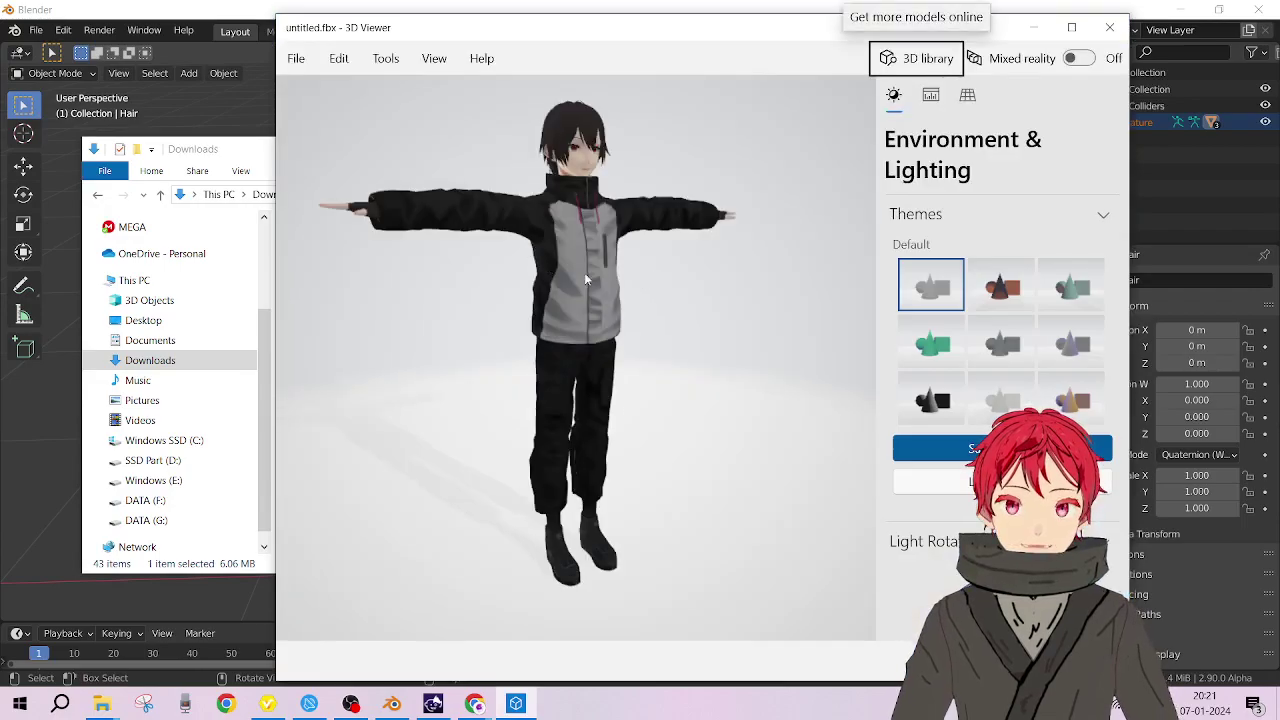
- Rotate the textured avatar around its vertical axis, then close 3D Viewer
{"action": "left_click_drag", "start_coordinate": [560, 300], "coordinate": [471, 329]}
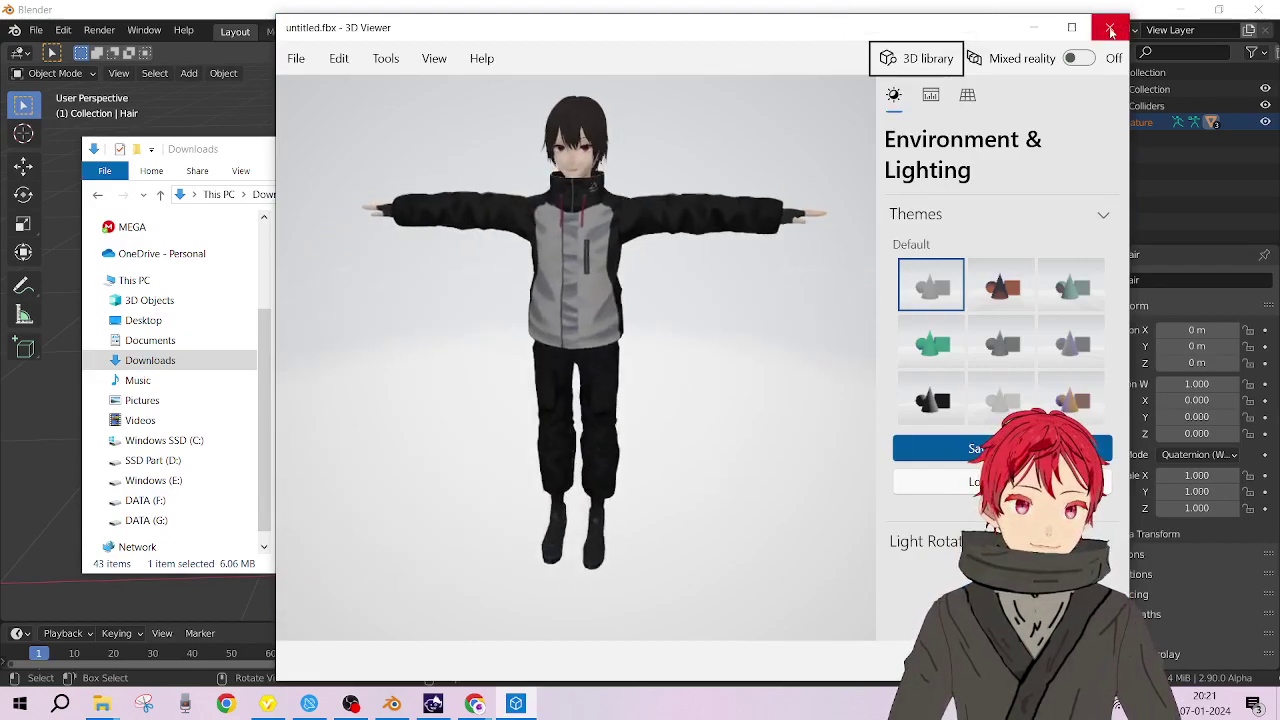
{"action": "left_click", "coordinate": [1110, 32]}
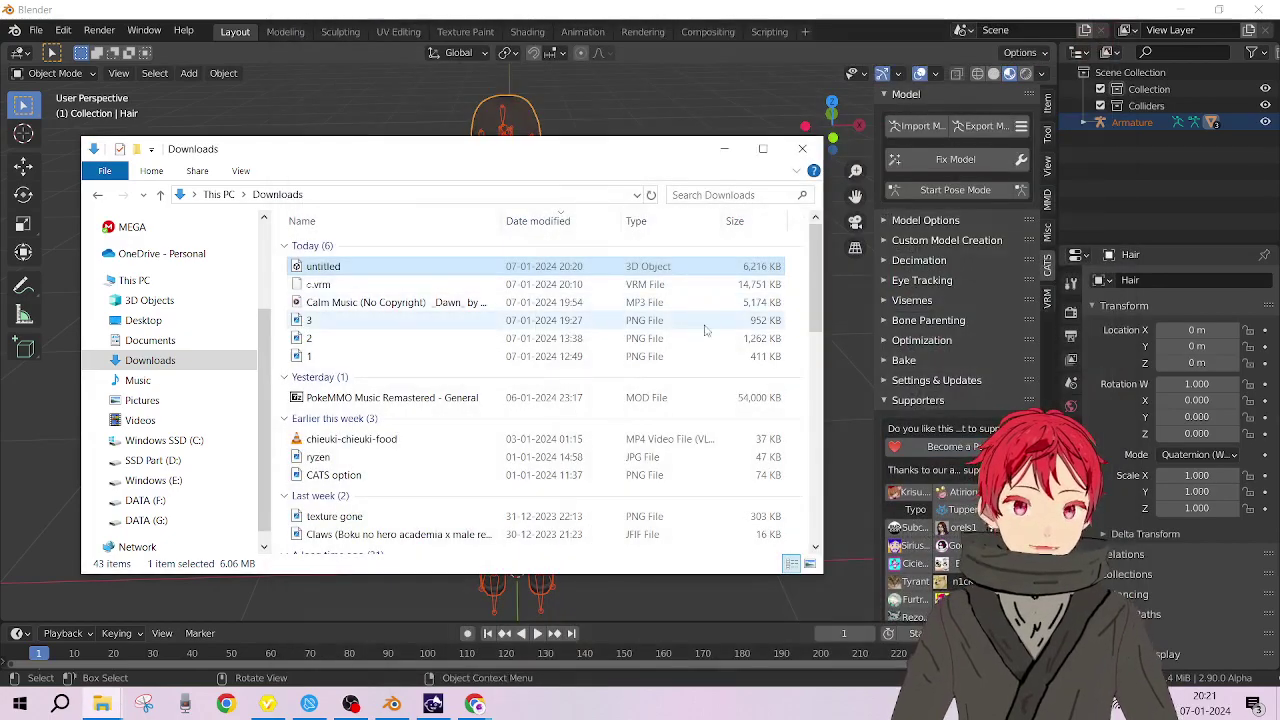
- Minimize Explorer and, in Blender, select the Body mesh and Armature, ending with nothing selected
{"action": "left_click", "coordinate": [724, 150]}
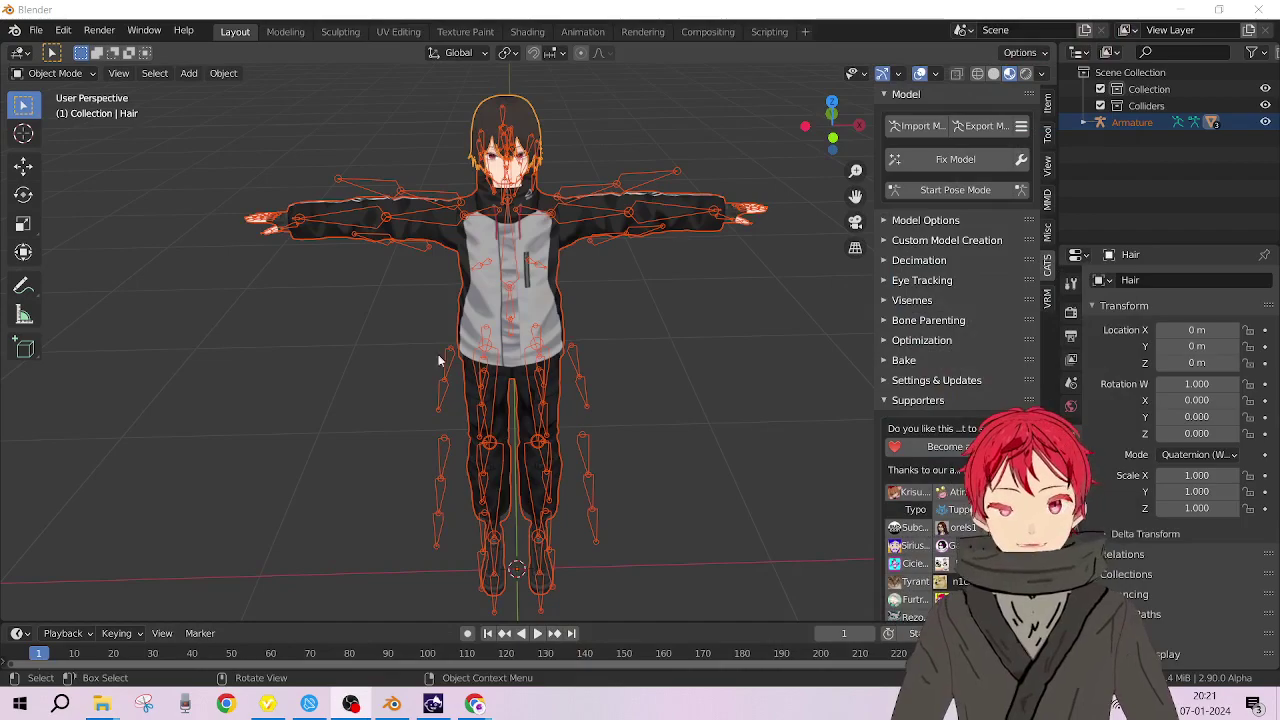
{"action": "left_click", "coordinate": [388, 328]}
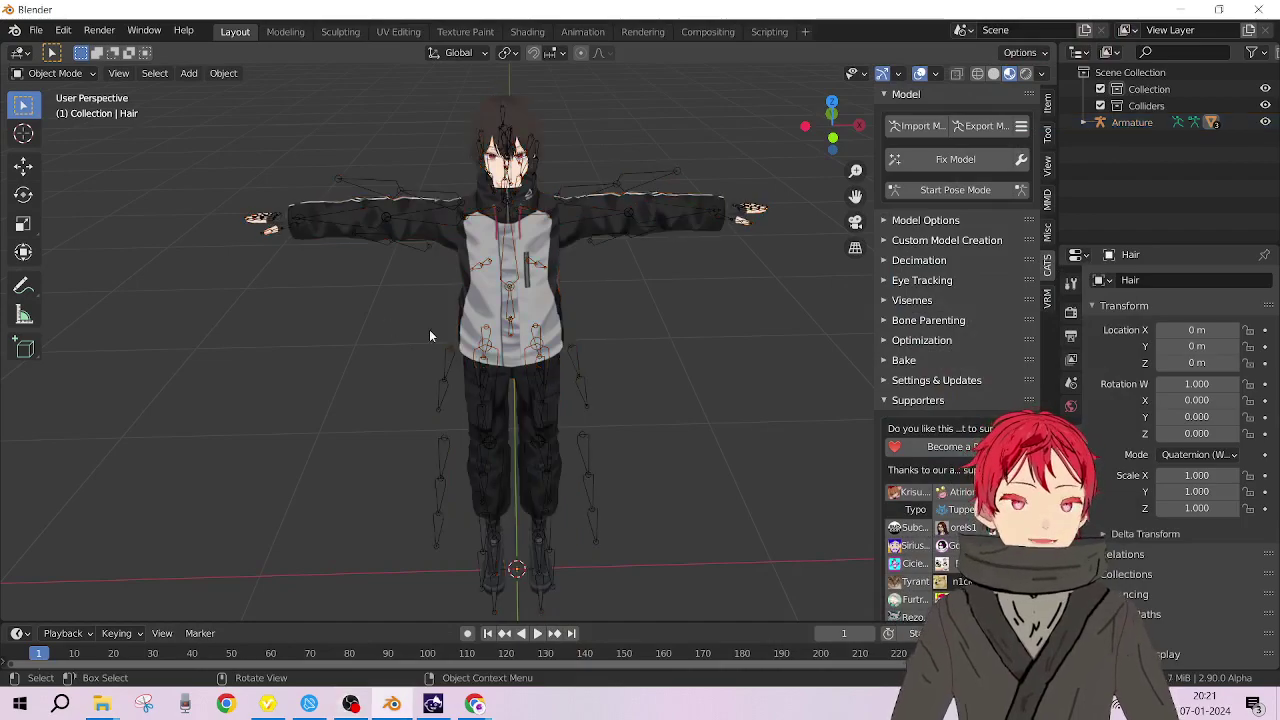
{"action": "left_click", "coordinate": [652, 221]}
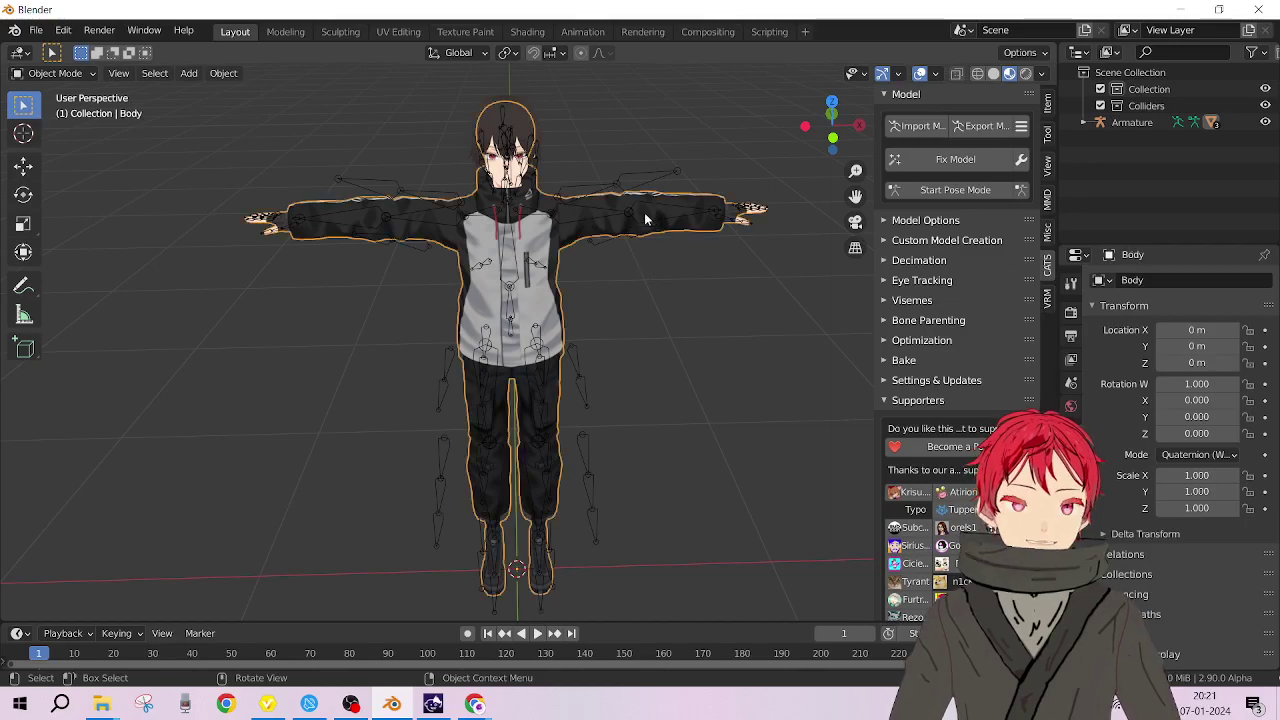
{"action": "left_click", "coordinate": [655, 178]}
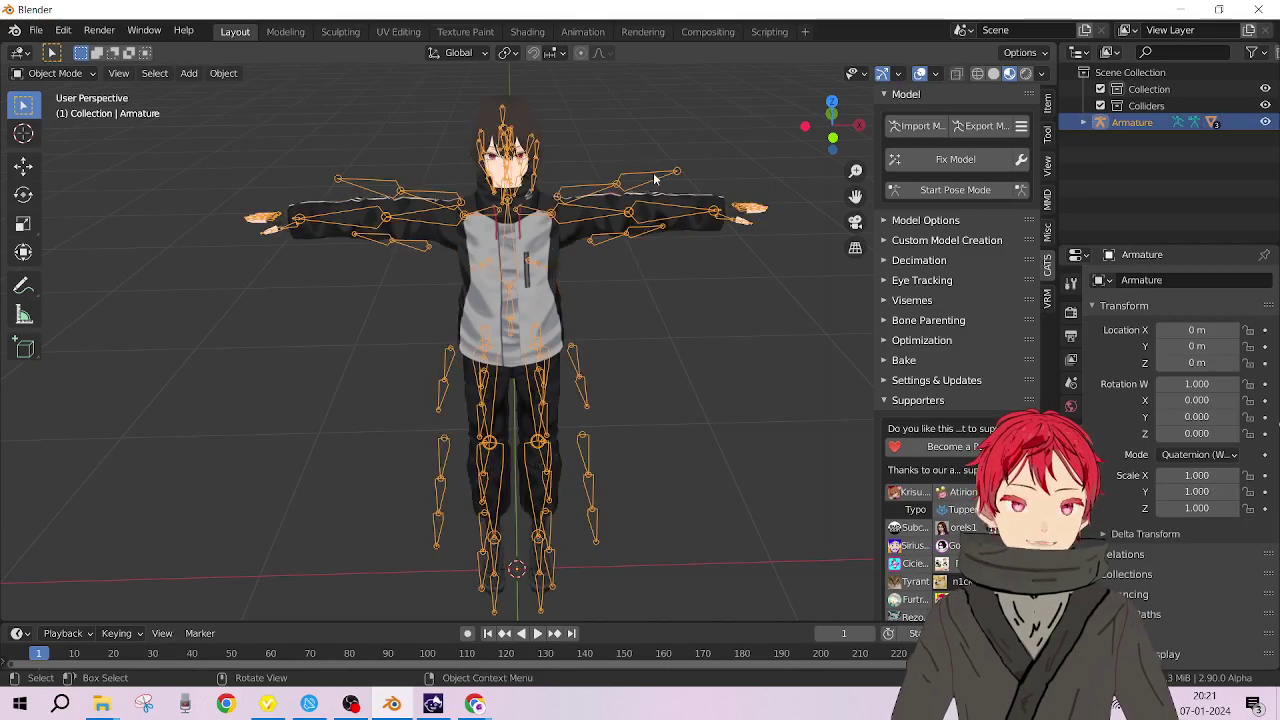
{"action": "left_click", "coordinate": [705, 333]}
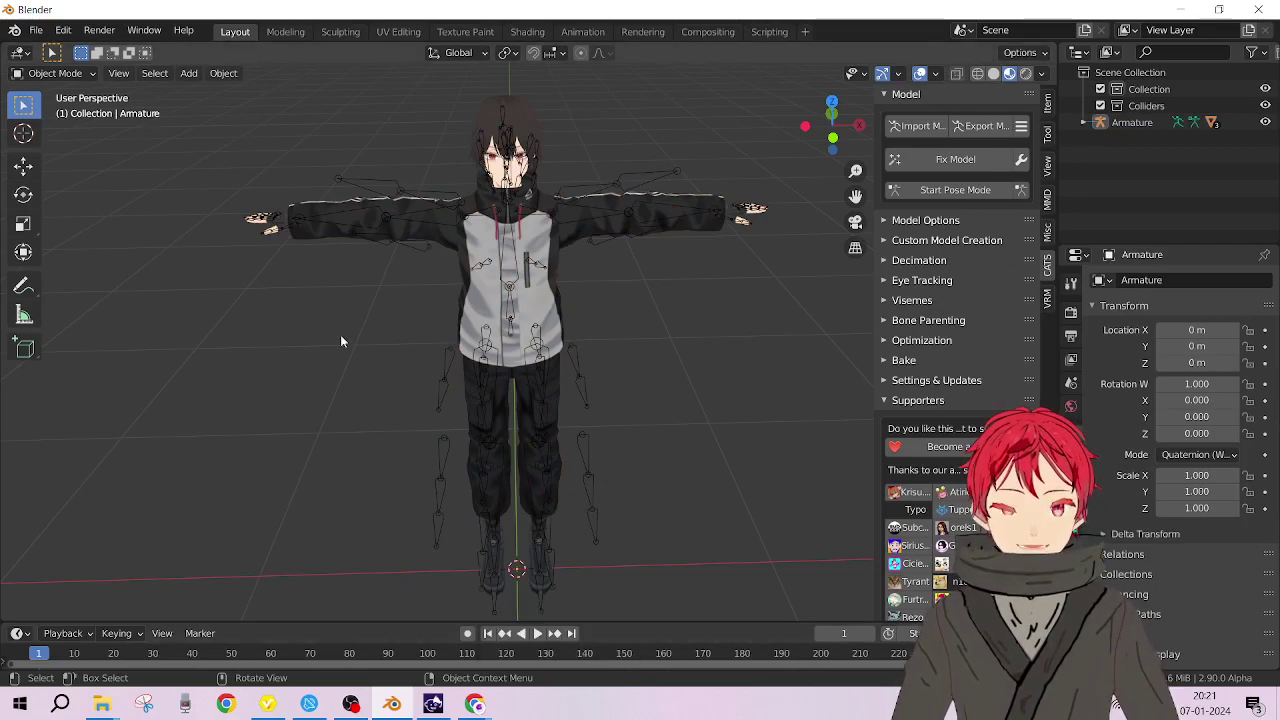
- Bring Chrome's Google Drive 'Vroid (import in blender)' folder window to the front
{"action": "mouse_move", "coordinate": [474, 704]}
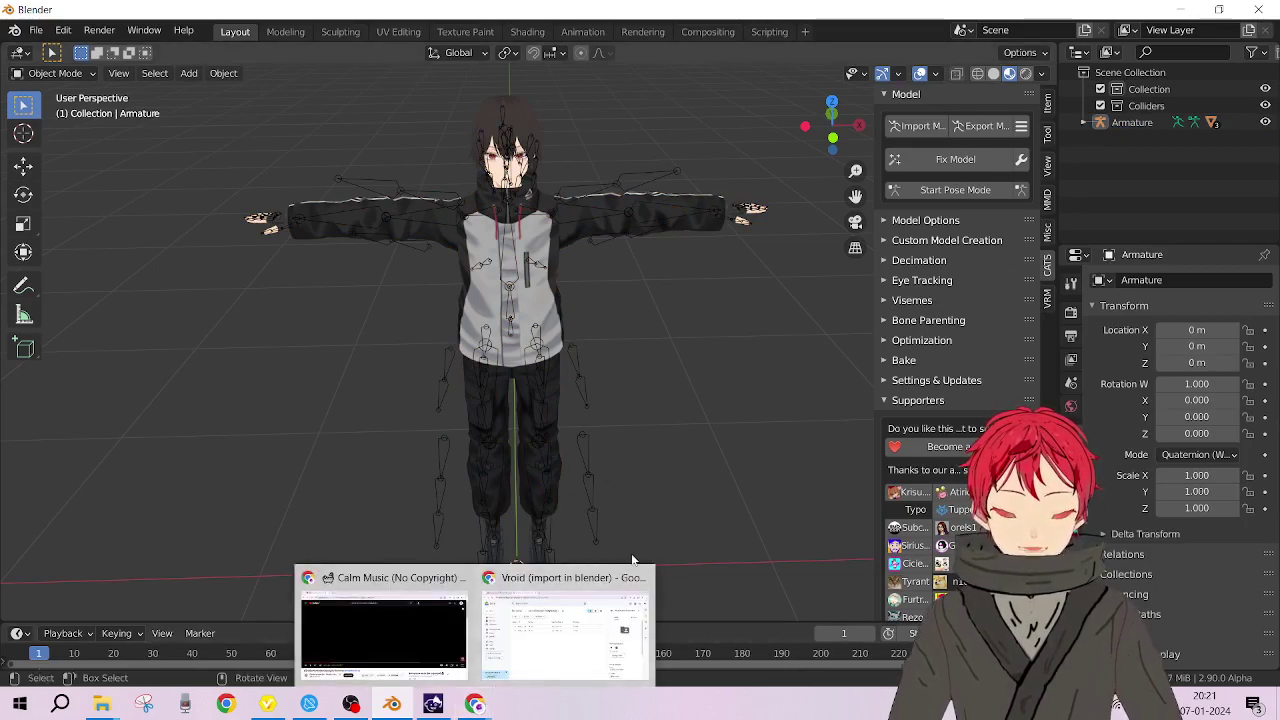
{"action": "left_click", "coordinate": [560, 636]}
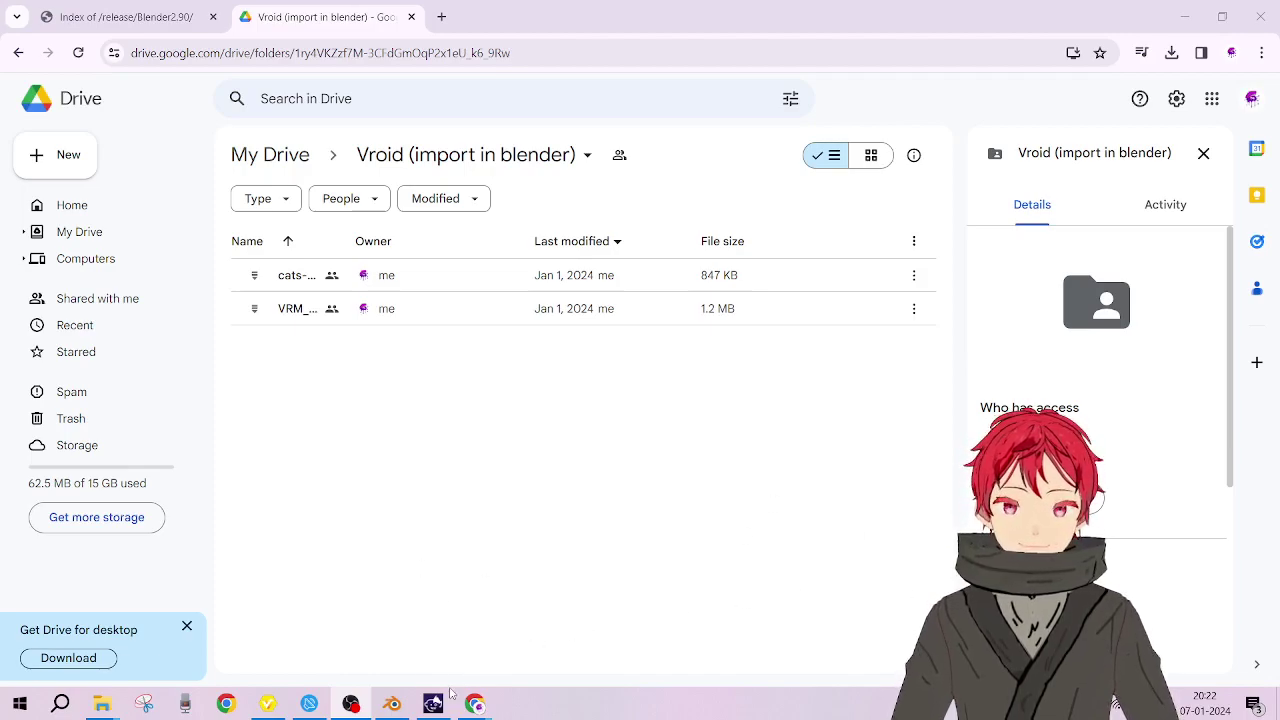
{"action": "mouse_move", "coordinate": [434, 706]}
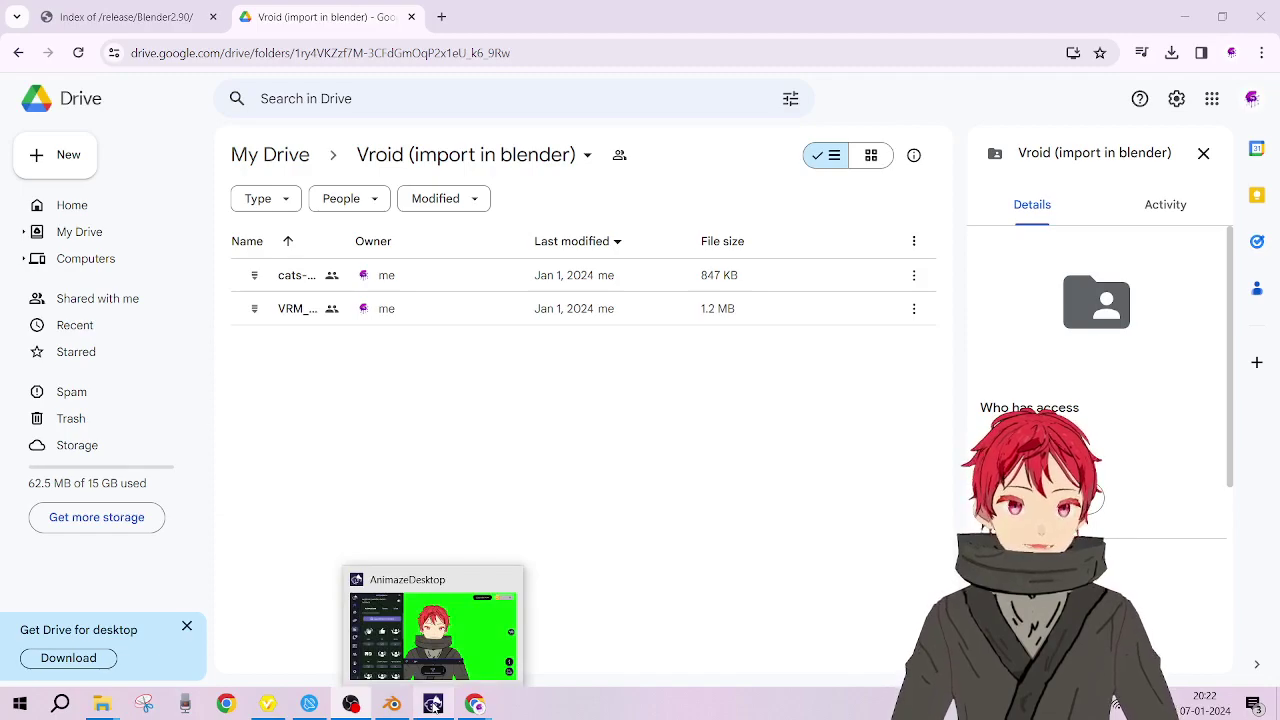
- Switch to Animaze Desktop and play the Ok thumbs-up animation on the avatar
{"action": "left_click", "coordinate": [434, 706]}
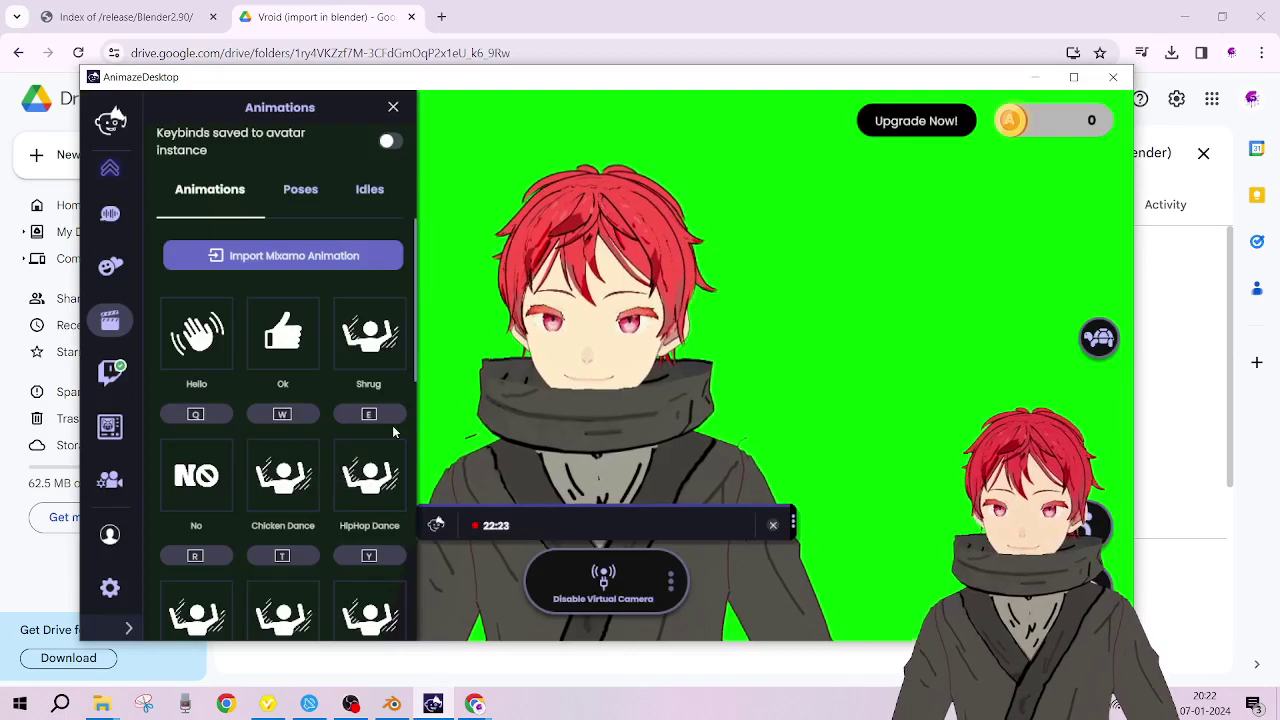
{"action": "left_click", "coordinate": [285, 340]}
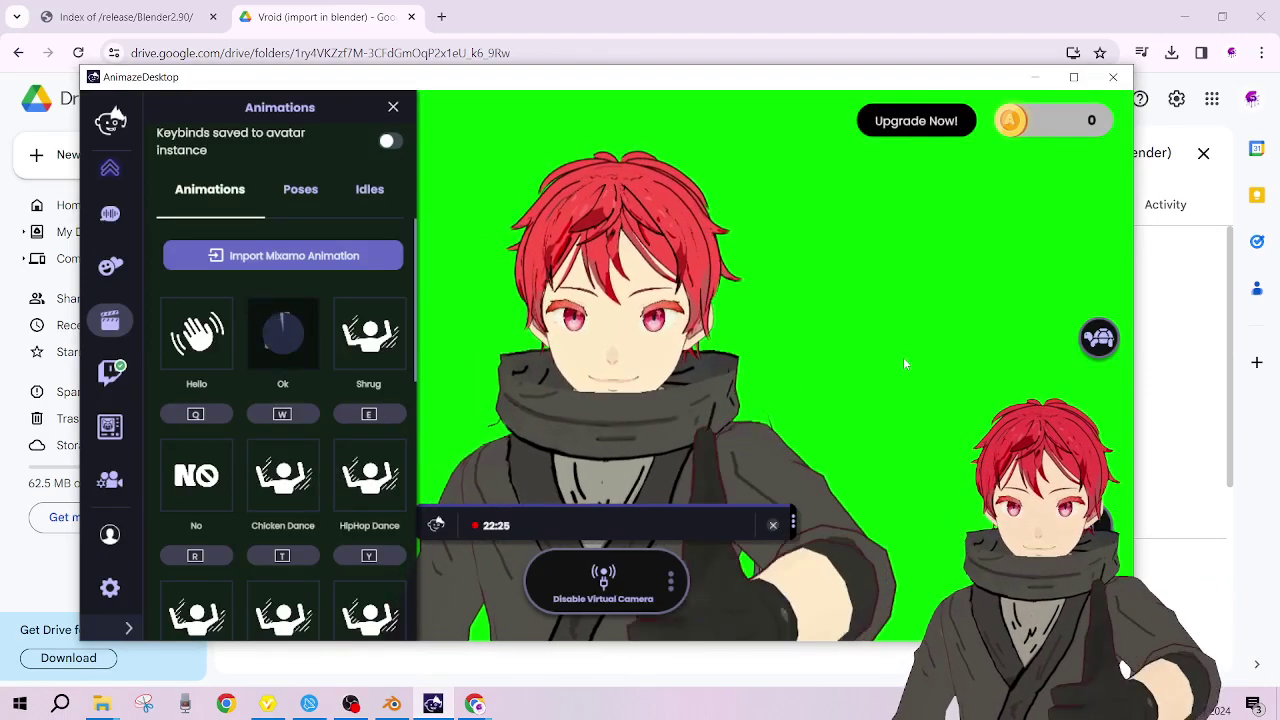
{"action": "left_click", "coordinate": [1003, 40]}
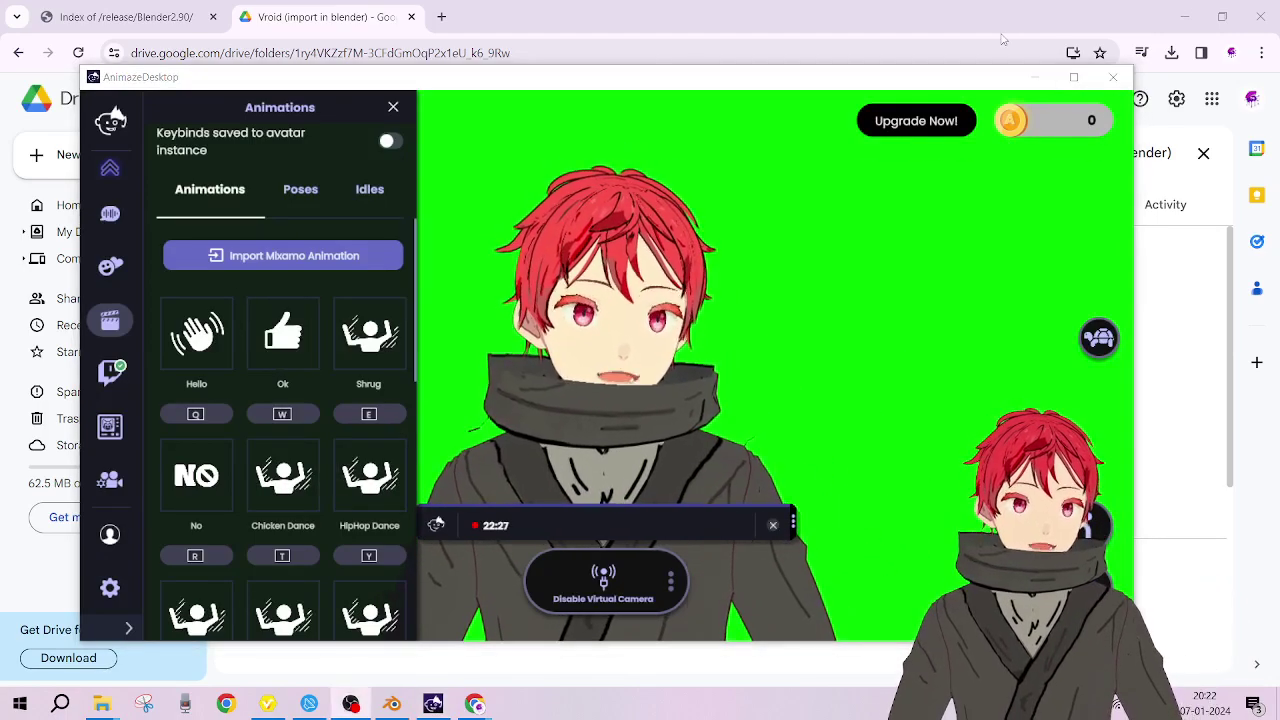